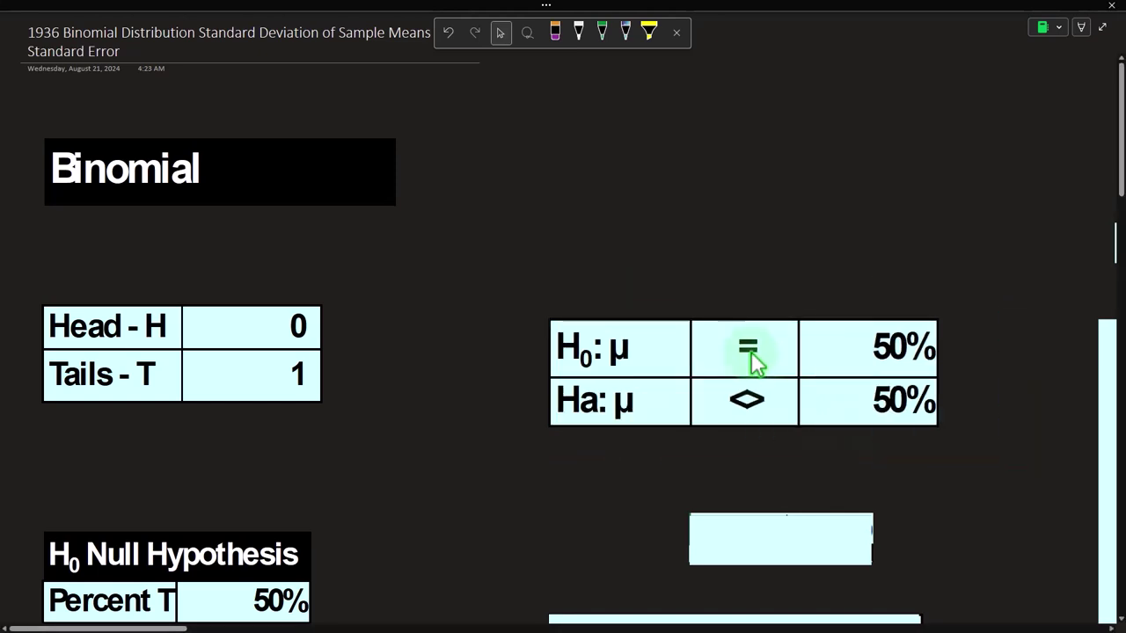
# Remove the cover over the COUNTIF formula and shrink the count table's cover to expose the Count H row.
pyautogui.scroll(-2, 749, 364)
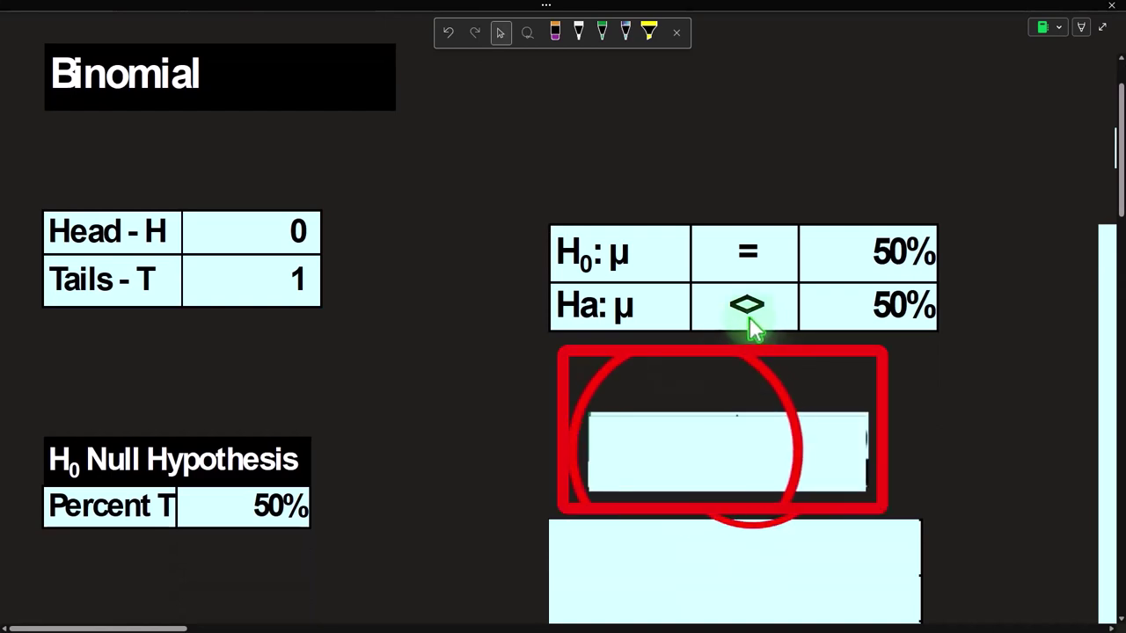
pyautogui.click(686, 451)
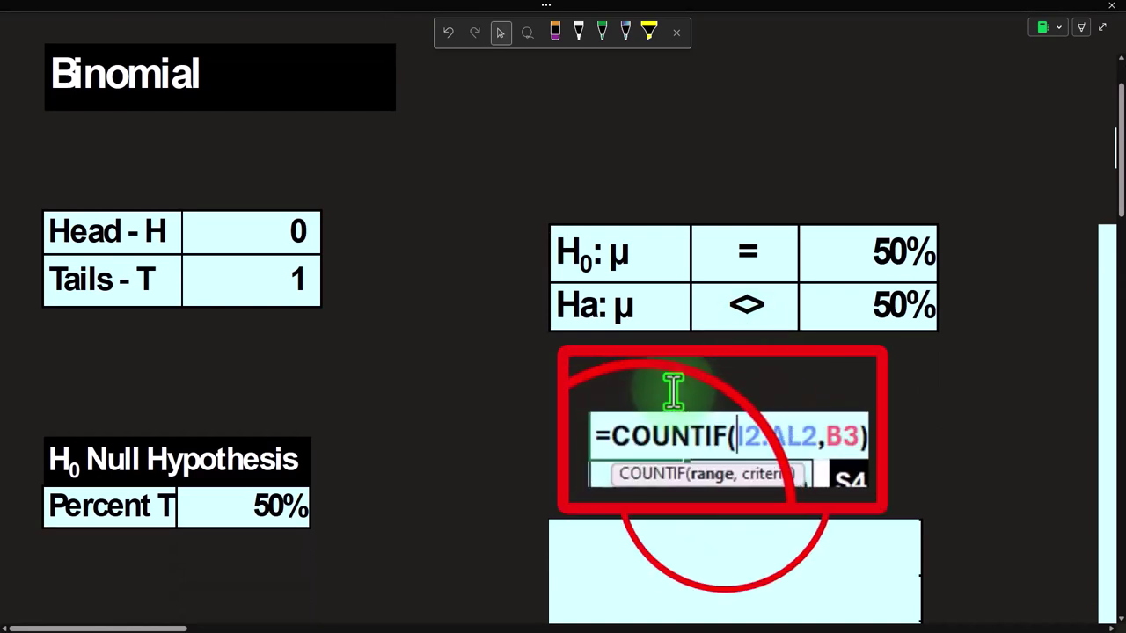
pyautogui.scroll(-4, 726, 483)
pyautogui.click(733, 234)
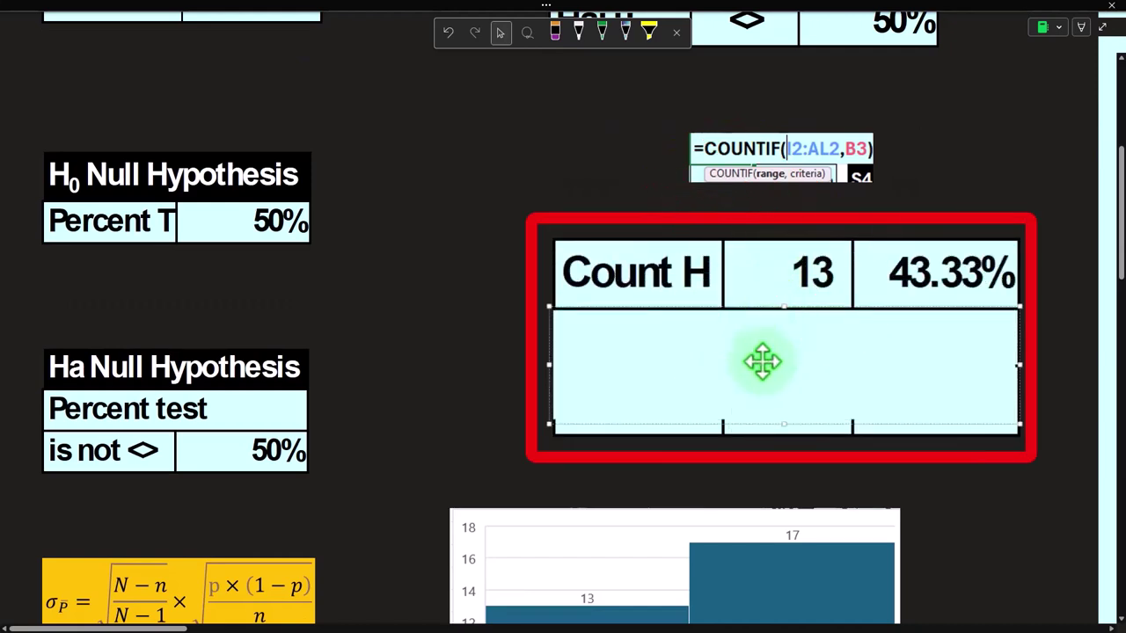
# Shrink the large cover over the sample table to expose the sample labels, column numbers and first sample row S1.
pyautogui.hscroll(5, 716, 335)
pyautogui.scroll(5, 716, 339)
pyautogui.click(717, 334)
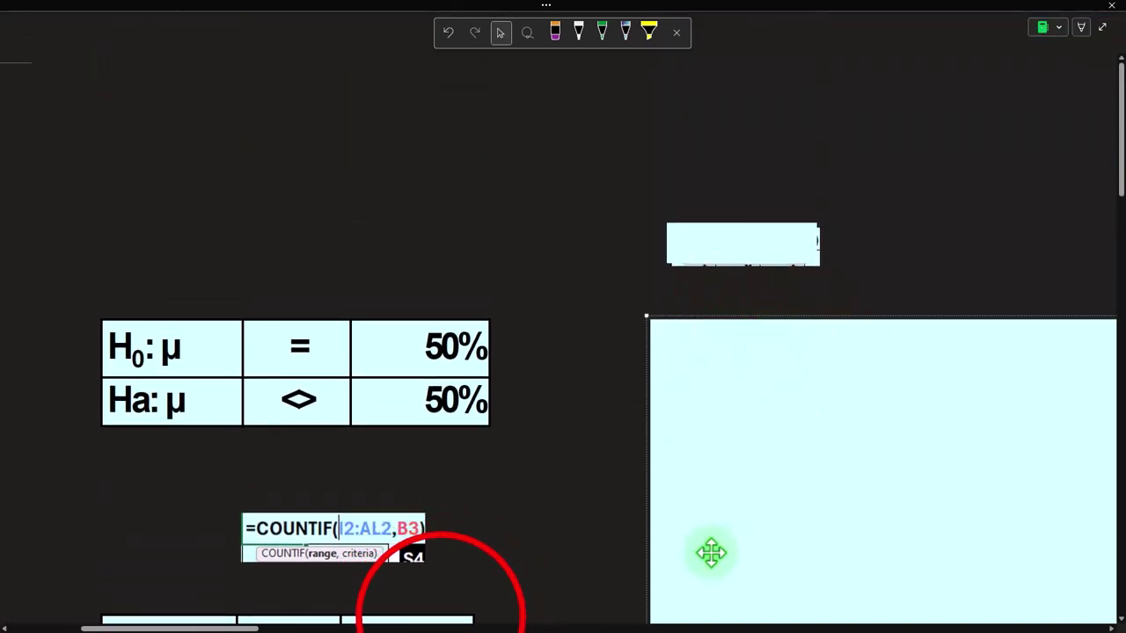
pyautogui.click(443, 617)
pyautogui.scroll(-1, 491, 621)
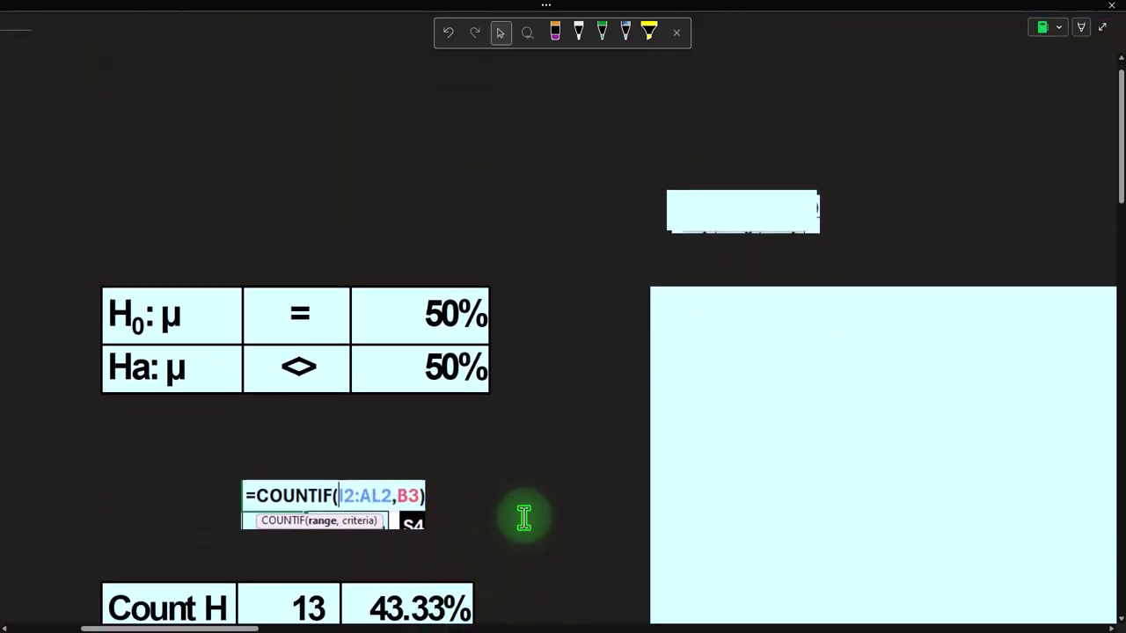
pyautogui.scroll(-3, 518, 528)
pyautogui.click(192, 627)
pyautogui.moveTo(192, 627); pyautogui.dragTo(237, 627)
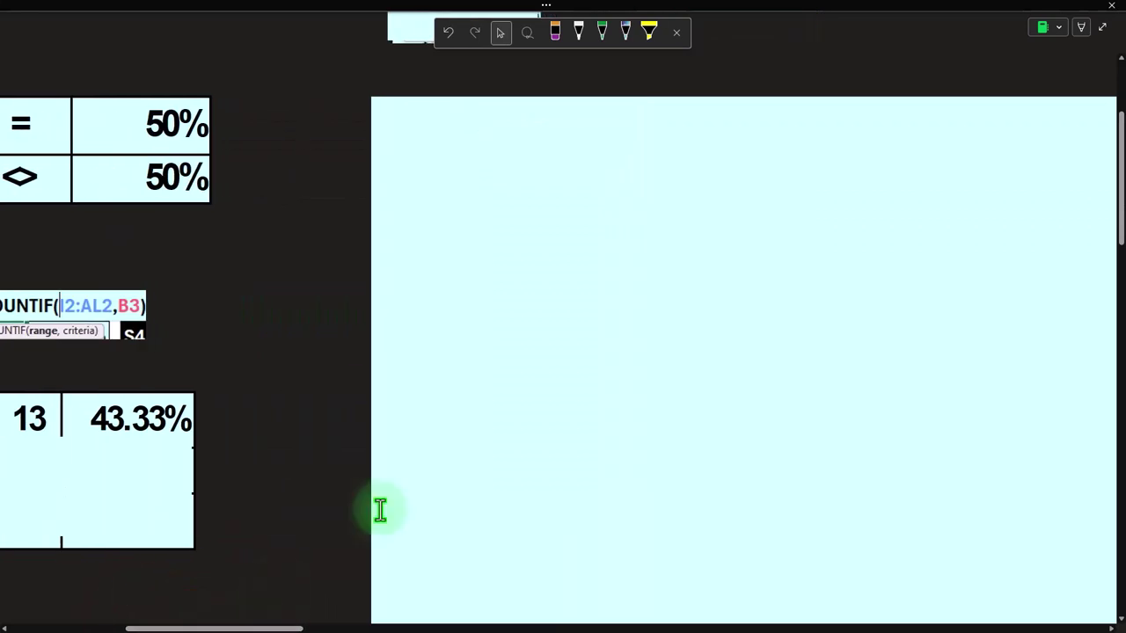
pyautogui.scroll(-4, 480, 414)
pyautogui.click(473, 390)
pyautogui.scroll(1, 466, 389)
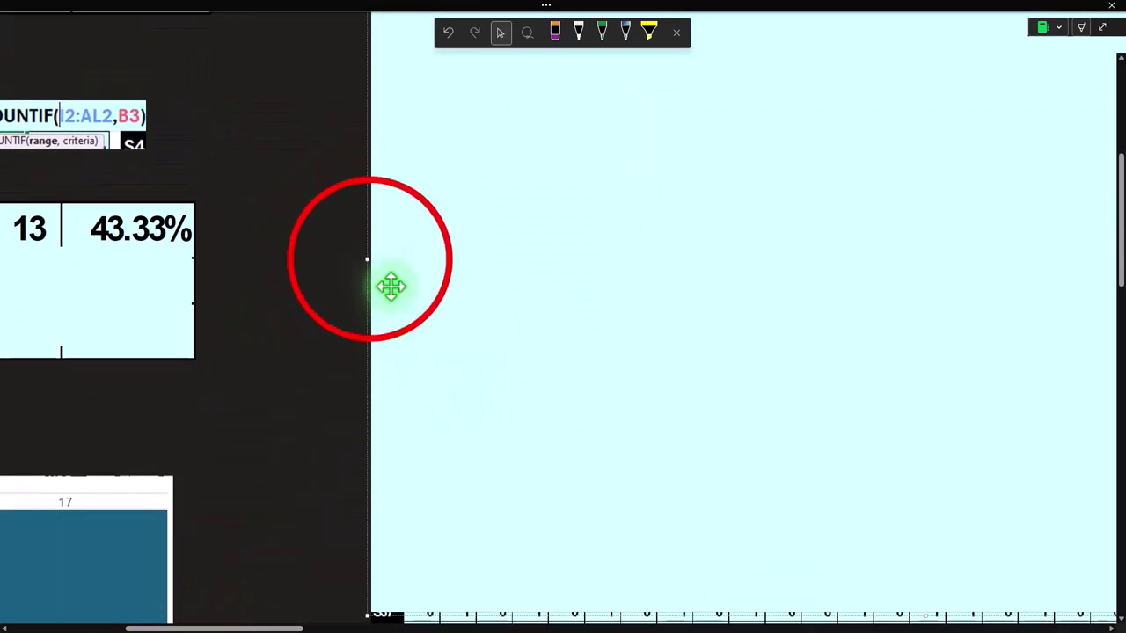
pyautogui.moveTo(367, 260); pyautogui.dragTo(417, 268)
pyautogui.scroll(4, 327, 329)
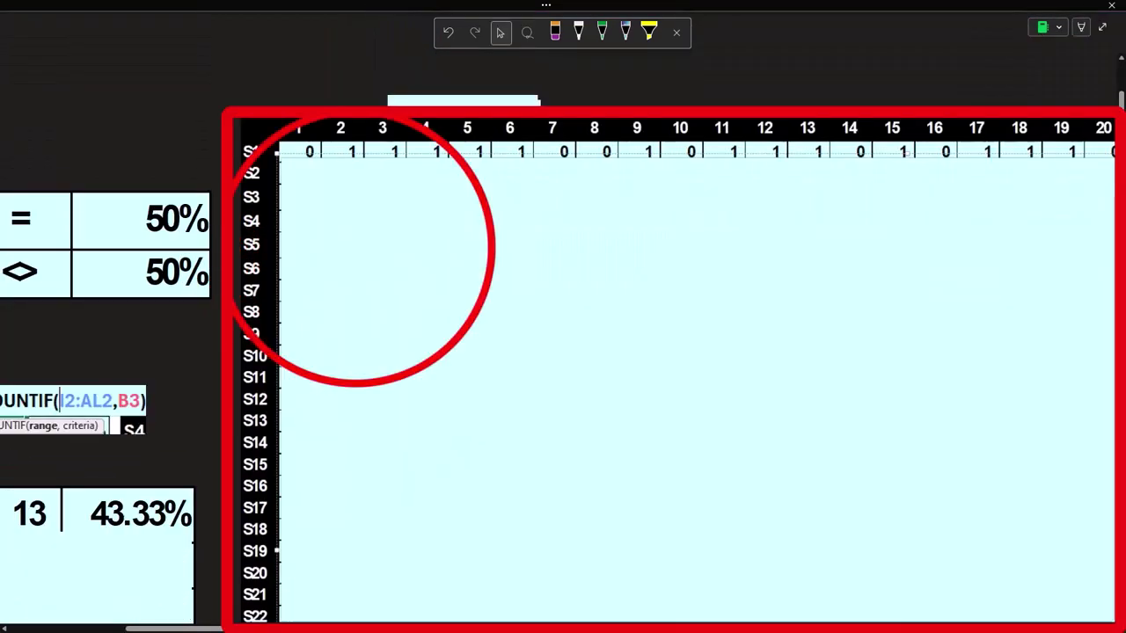
pyautogui.click(895, 156)
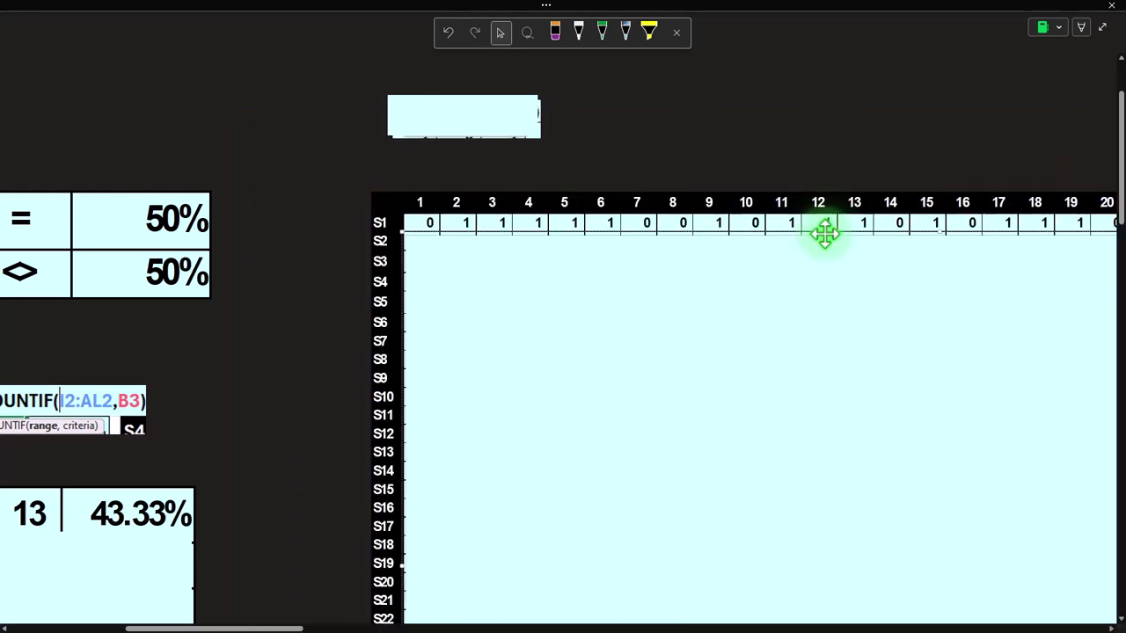
# Delete the cover over the RANDBETWEEN formula and shrink the Mean column's cover to expose the S1 mean.
pyautogui.moveTo(299, 627); pyautogui.dragTo(340, 627)
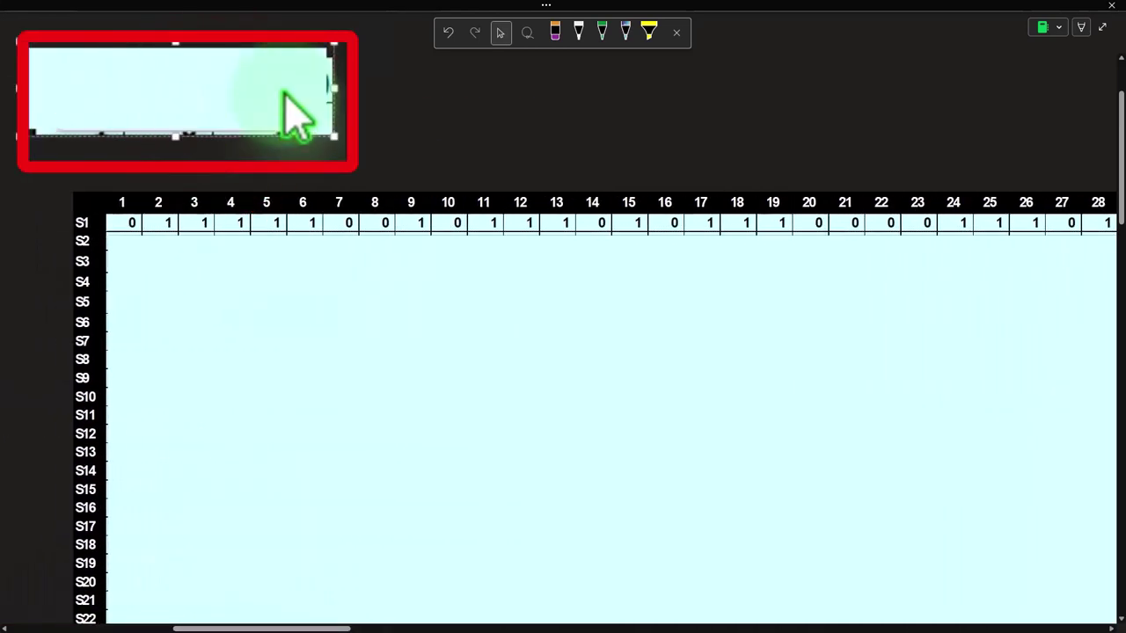
pyautogui.press('Delete')
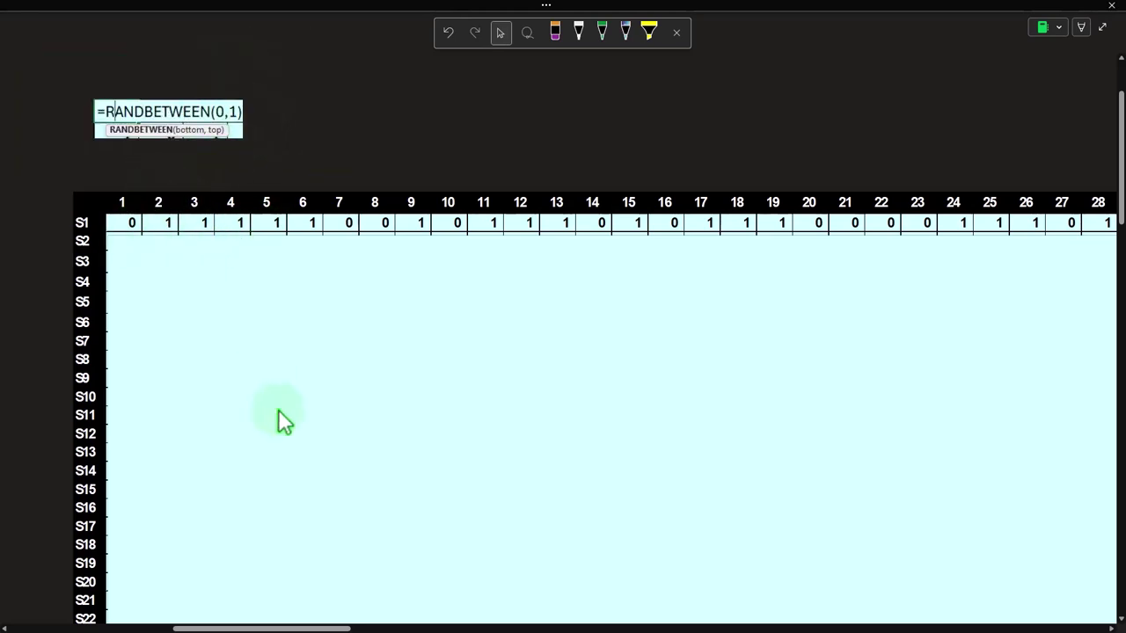
pyautogui.moveTo(286, 626); pyautogui.dragTo(364, 626)
pyautogui.click(740, 233)
pyautogui.moveTo(741, 192); pyautogui.dragTo(741, 228)
pyautogui.click(867, 160)
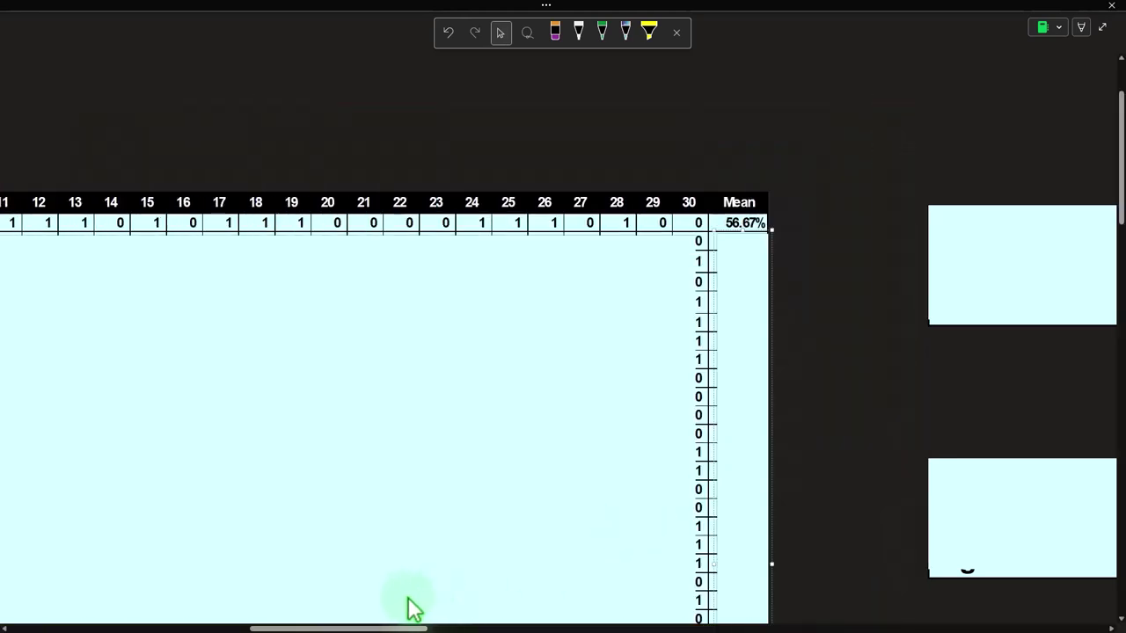
# Uncover the Count T and Total rows of the count table below the COUNTIF formula.
pyautogui.moveTo(381, 629); pyautogui.dragTo(210, 619)
pyautogui.click(249, 451)
pyautogui.scroll(-1, 187, 442)
pyautogui.click(281, 472)
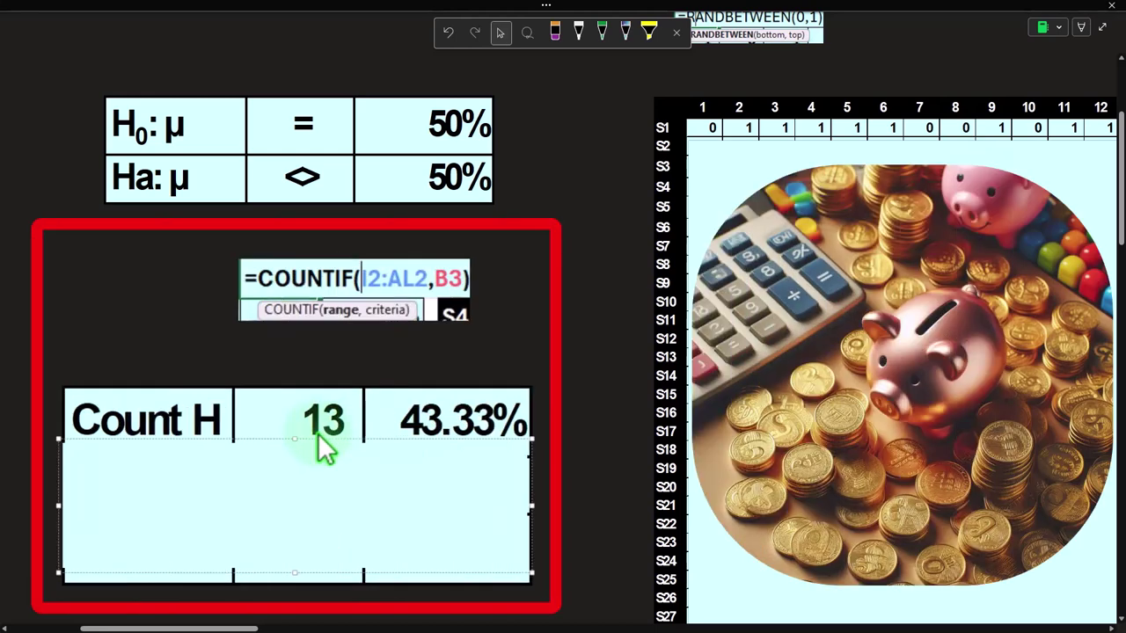
pyautogui.click(299, 430)
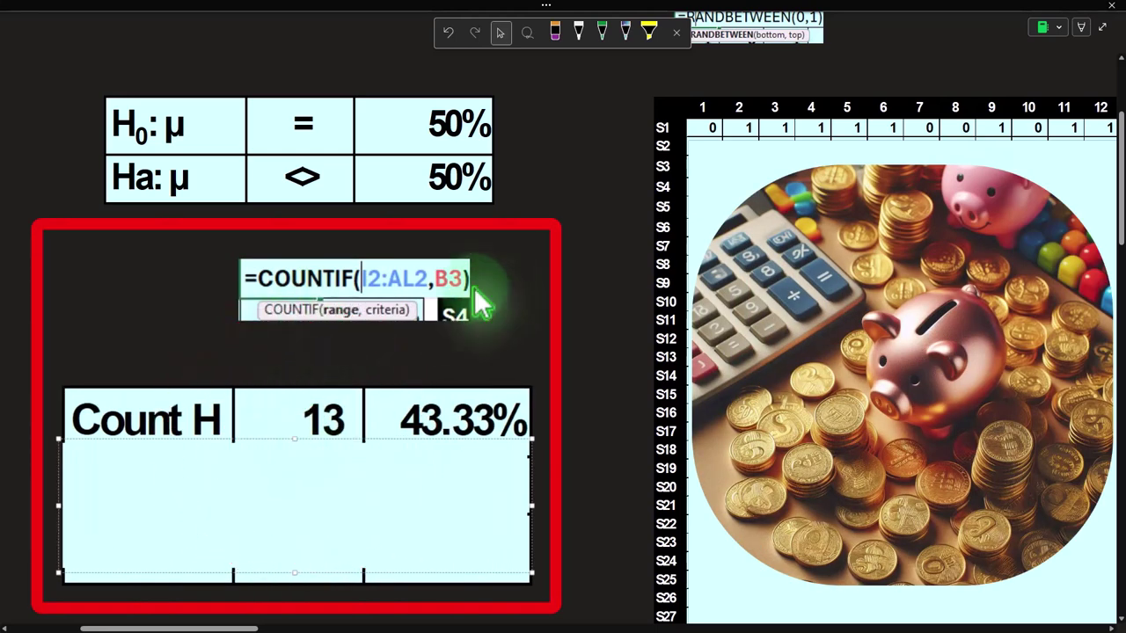
pyautogui.click(299, 438)
pyautogui.moveTo(296, 438); pyautogui.dragTo(297, 502)
pyautogui.click(299, 520)
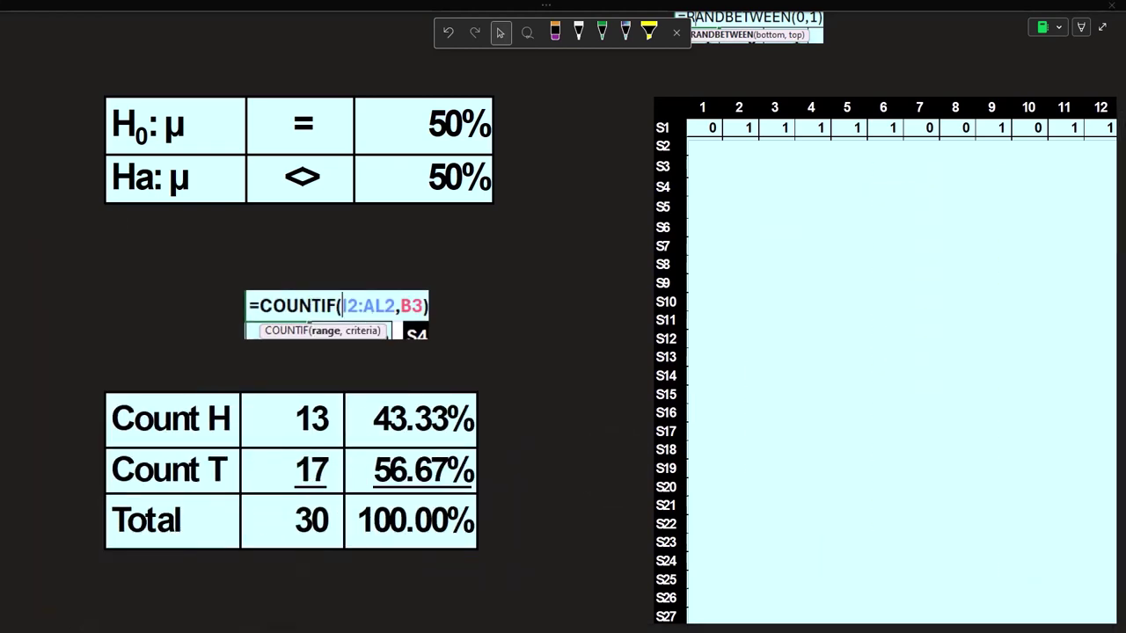
# Bring the Calculator beside the count table and divide 13 by 30 to check the heads percentage.
pyautogui.moveTo(1124, 437); pyautogui.dragTo(713, 372)
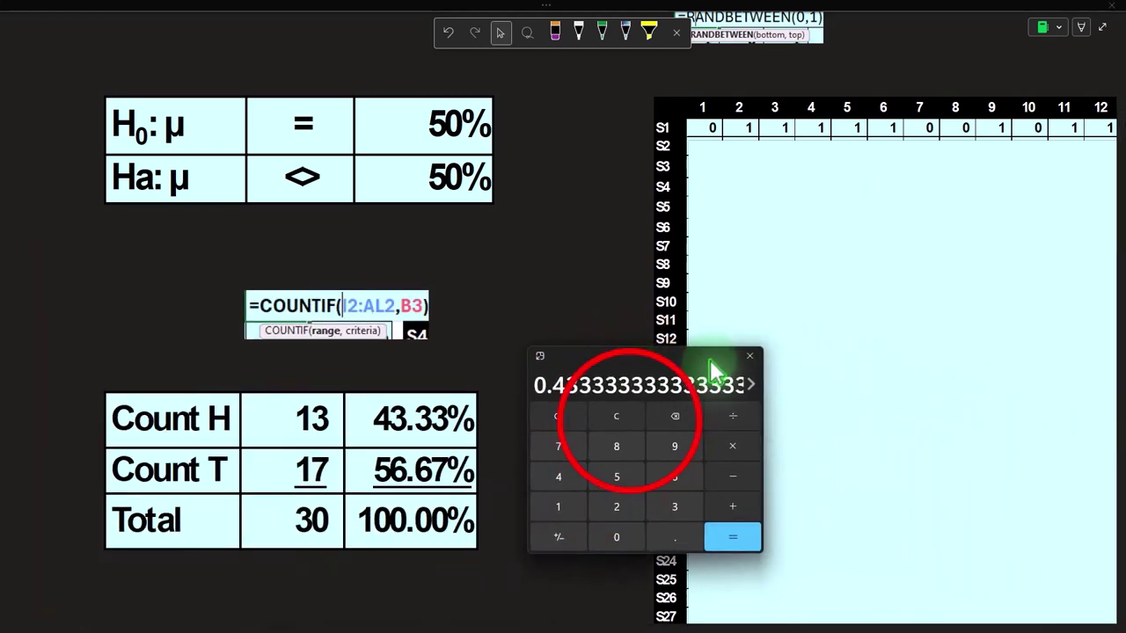
pyautogui.click(629, 421)
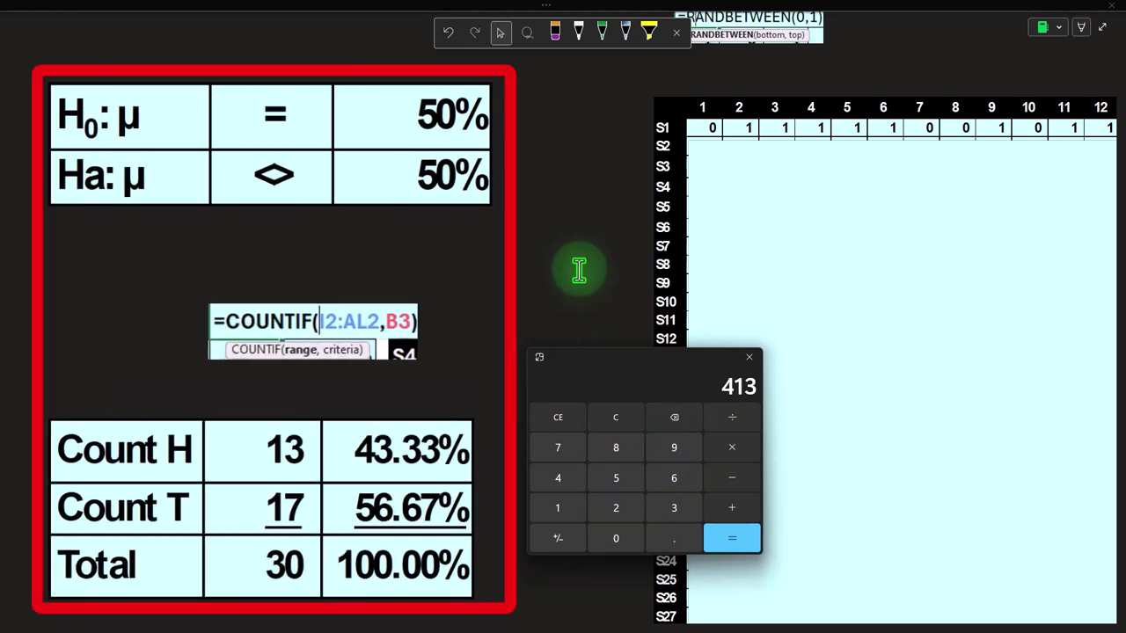
pyautogui.write('13/30')
pyautogui.press('Return')
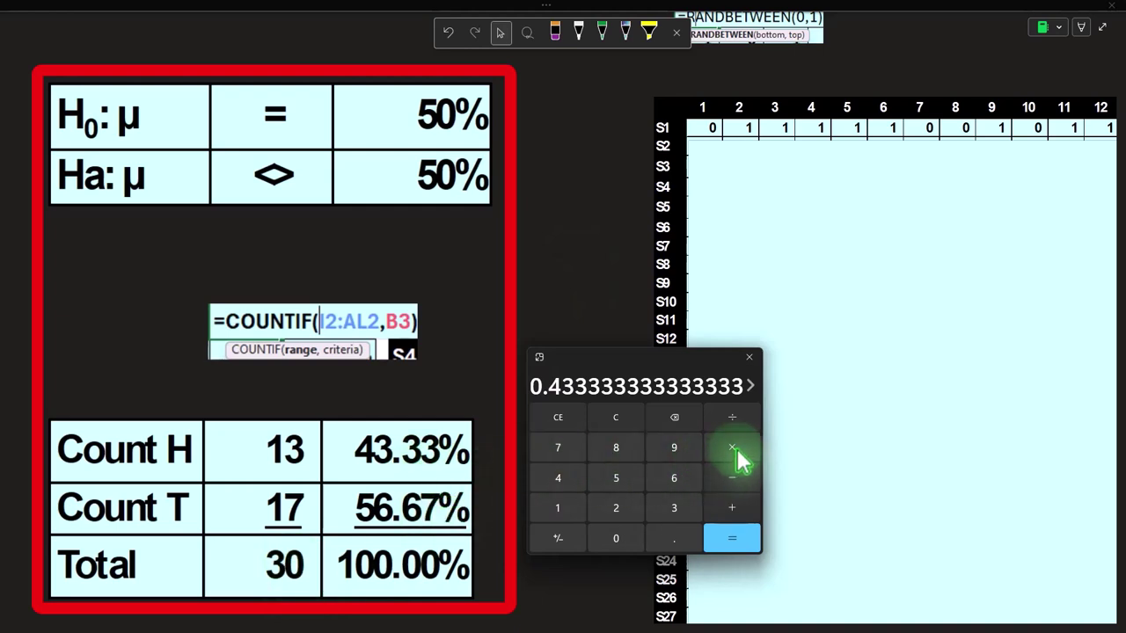
# Divide 17 by 30 to check the tails percentage, and move the Calculator out of view.
pyautogui.write('17/6')
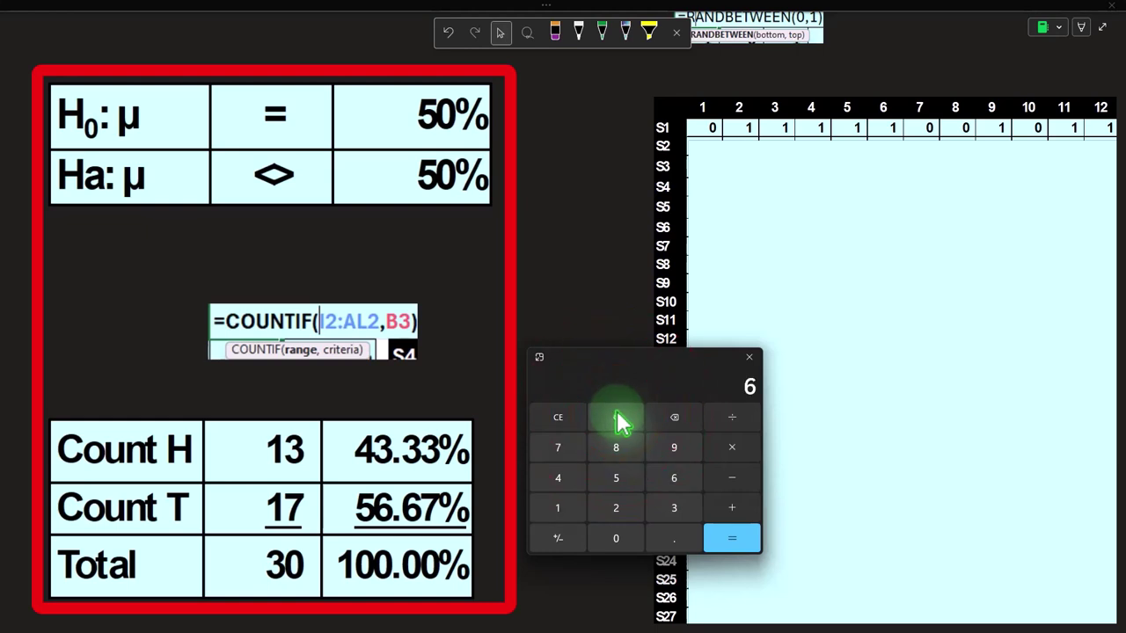
pyautogui.write('17/30')
pyautogui.press('Return')
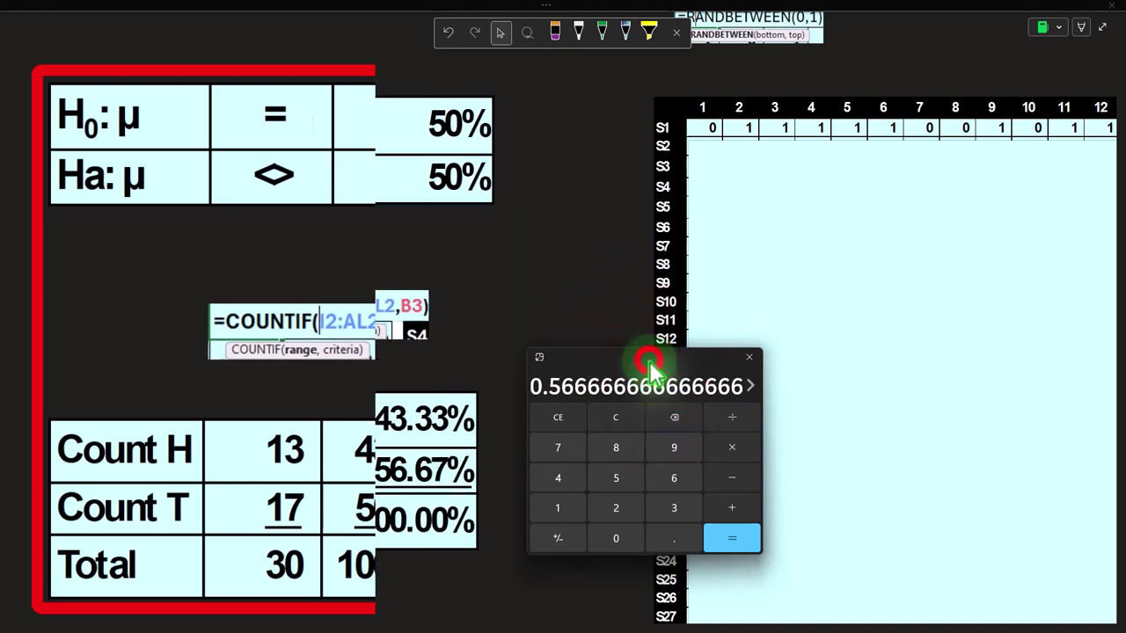
pyautogui.moveTo(649, 358); pyautogui.dragTo(1125, 295)
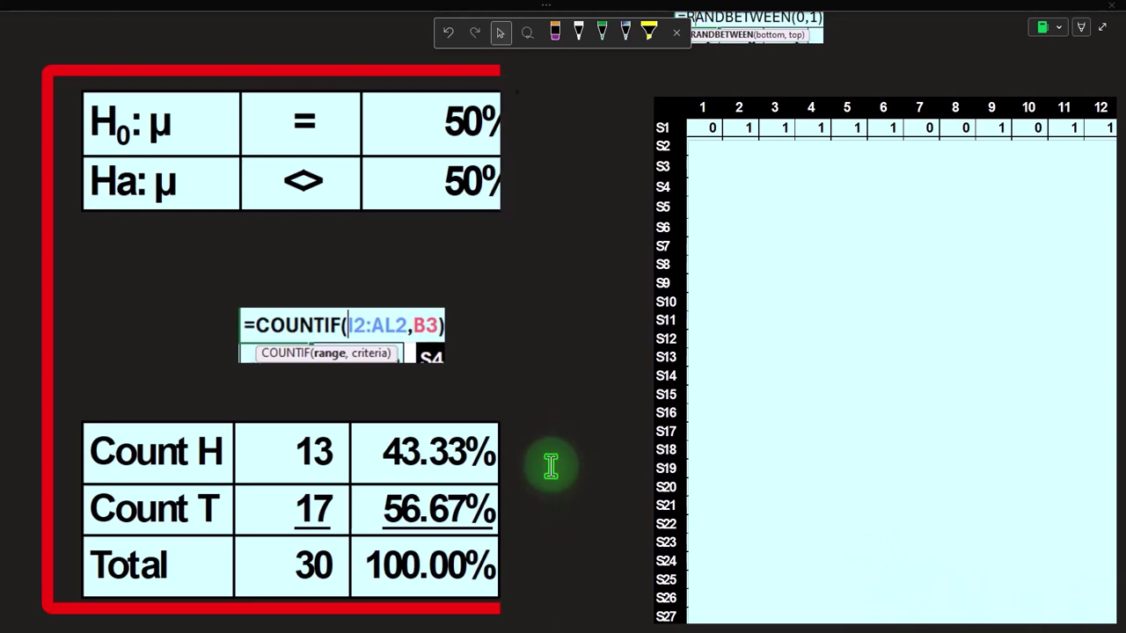
# Compare the heads and tails histogram with the count table and the S1 sample row.
pyautogui.scroll(-3, 550, 465)
pyautogui.scroll(-3, 550, 465)
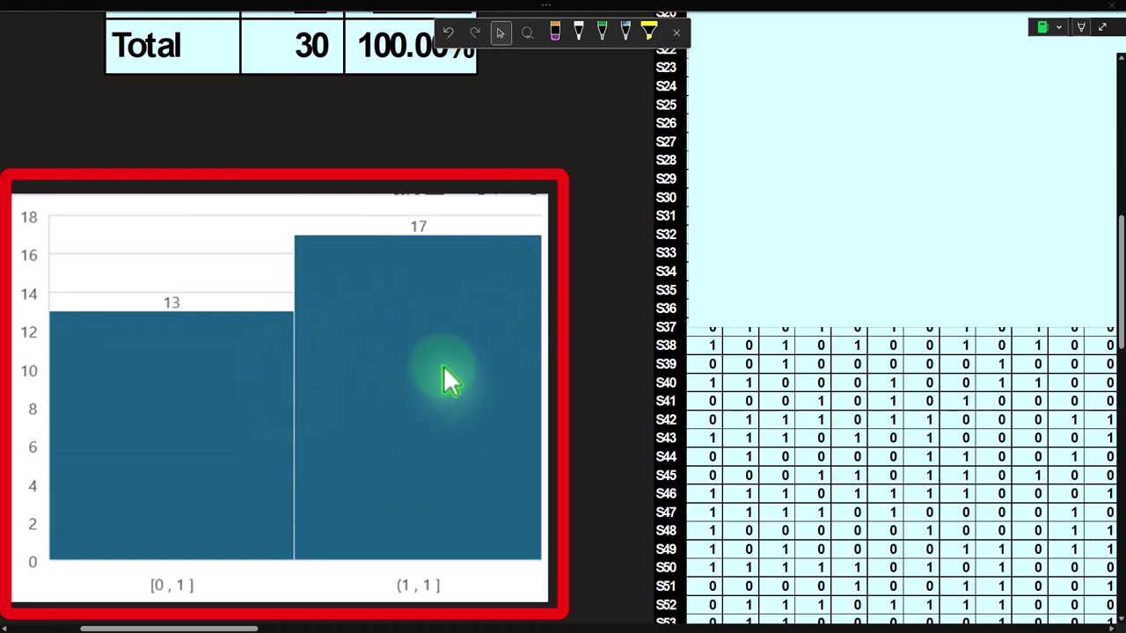
pyautogui.scroll(2, 483, 329)
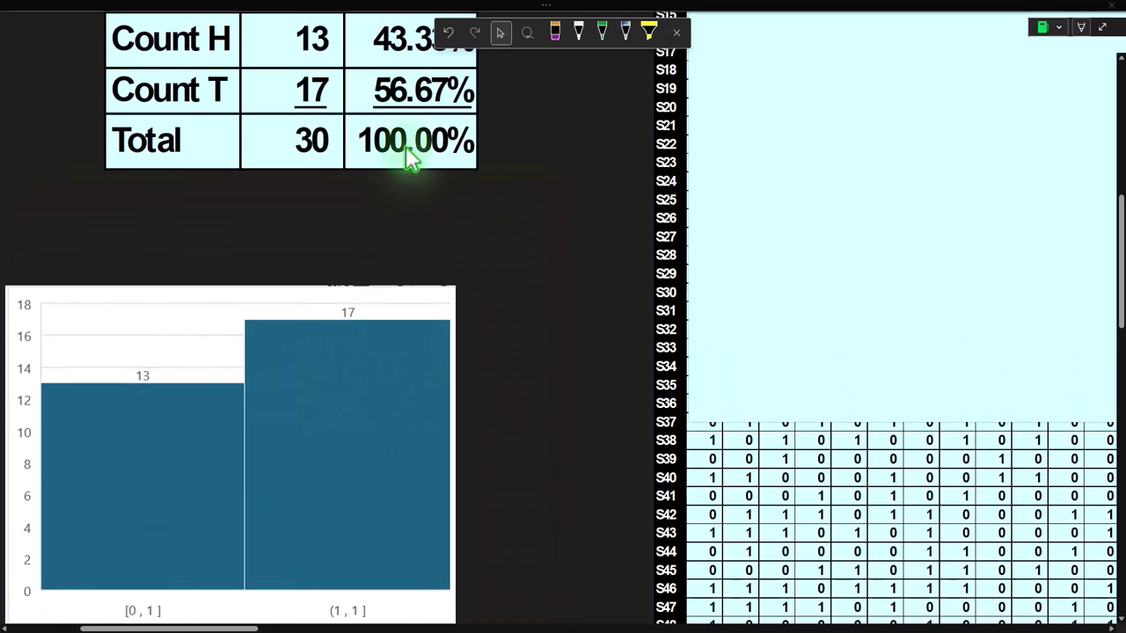
pyautogui.scroll(2, 411, 161)
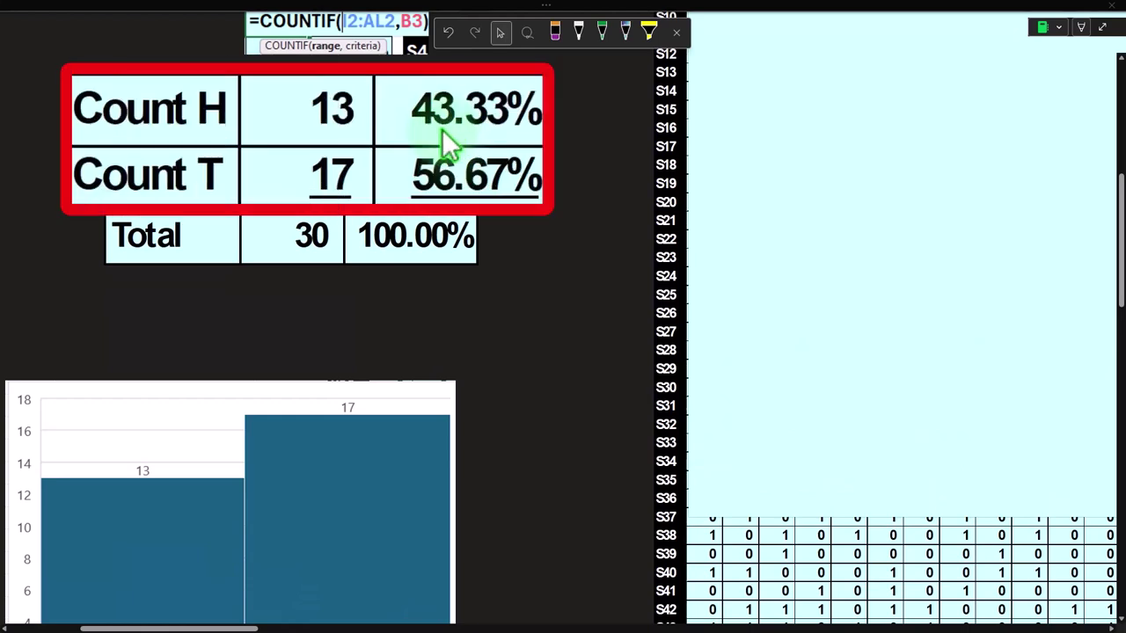
pyautogui.scroll(2, 383, 324)
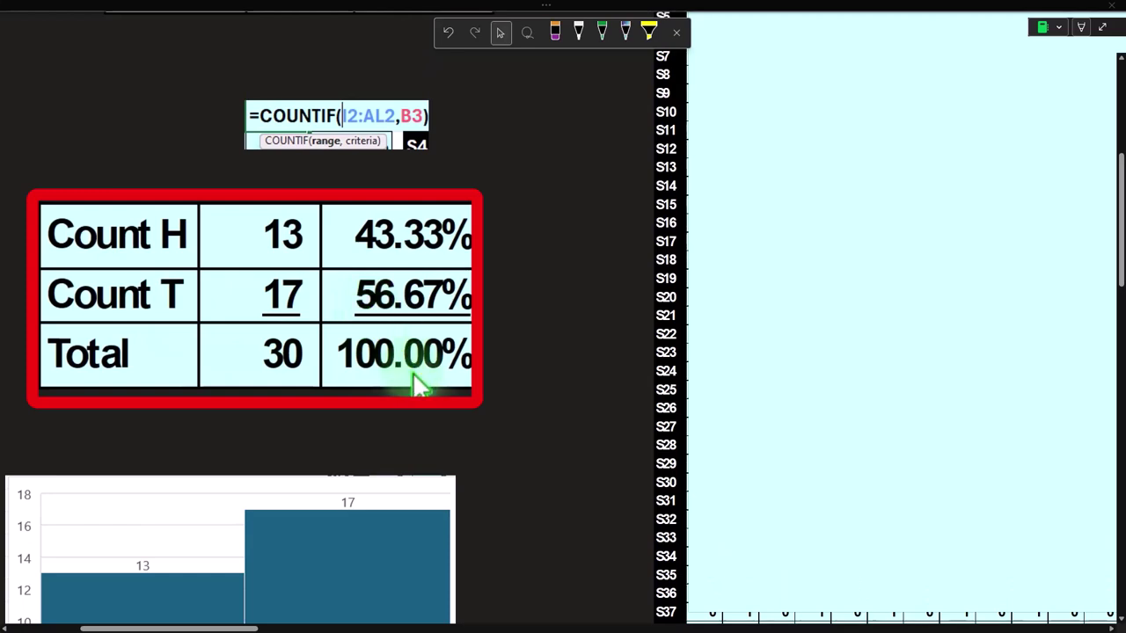
pyautogui.scroll(5, 426, 361)
pyautogui.click(220, 628)
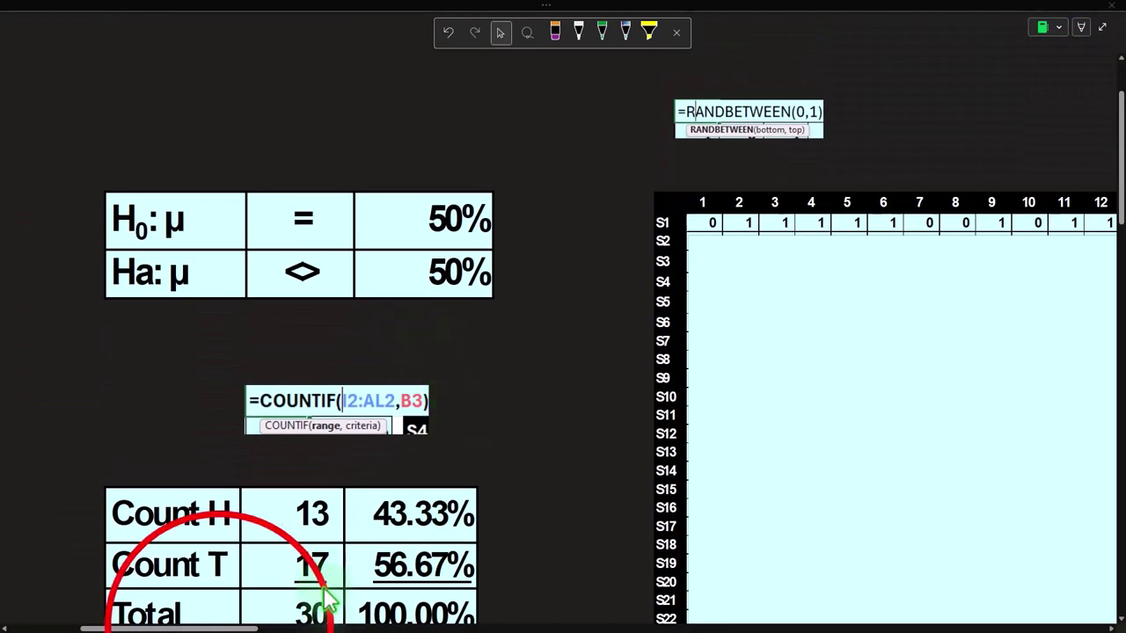
pyautogui.moveTo(220, 628); pyautogui.dragTo(292, 626)
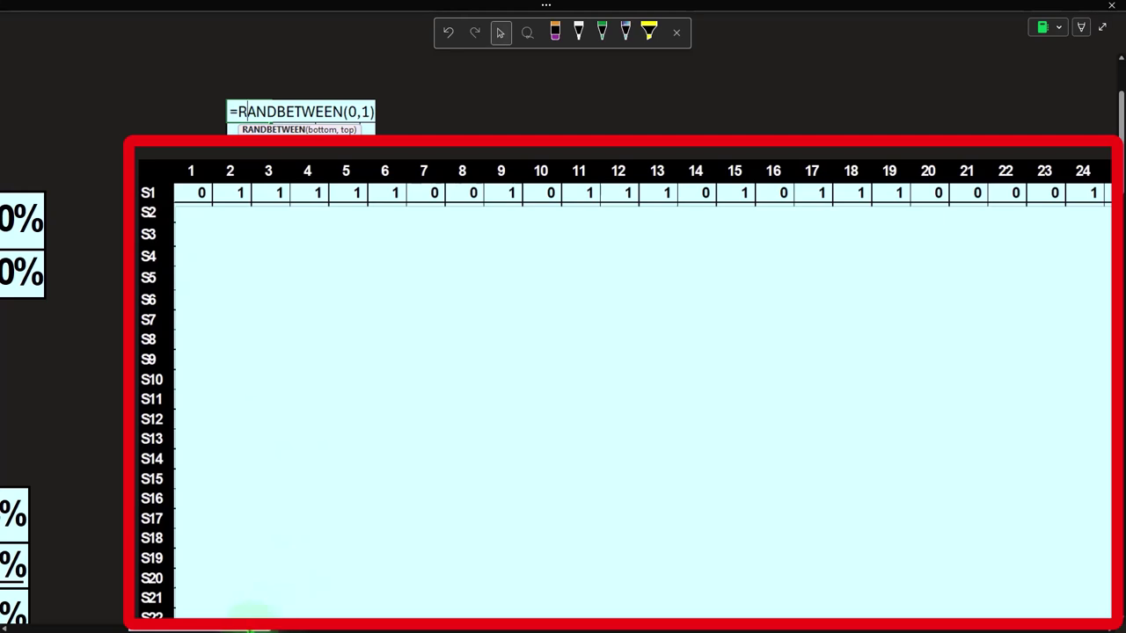
pyautogui.moveTo(302, 626); pyautogui.dragTo(211, 628)
pyautogui.scroll(-9, 226, 548)
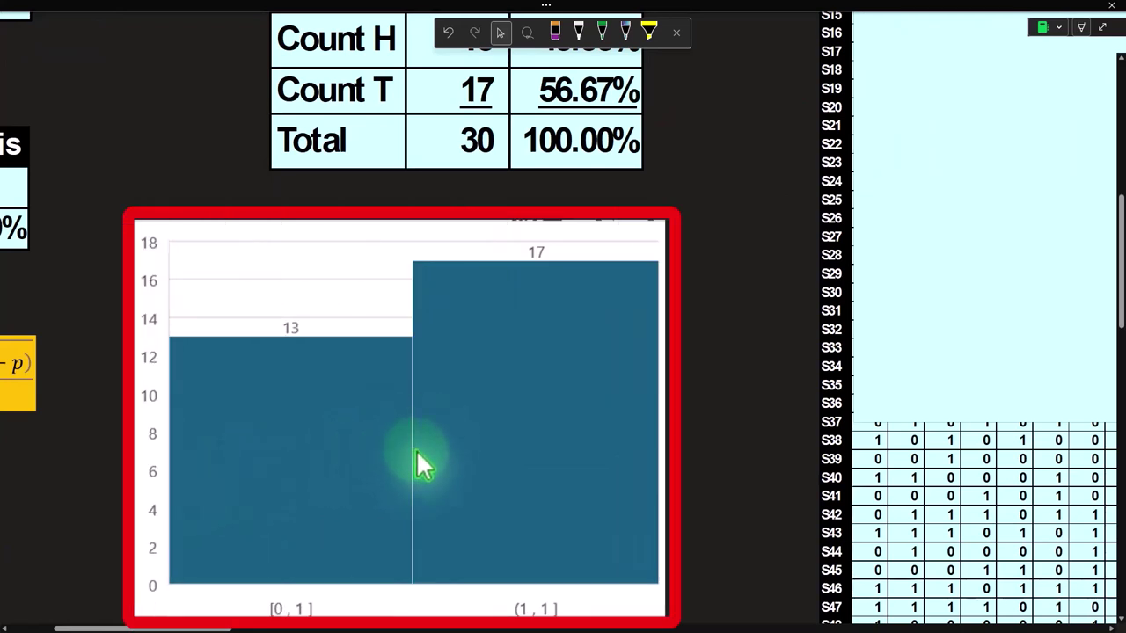
pyautogui.scroll(7, 414, 481)
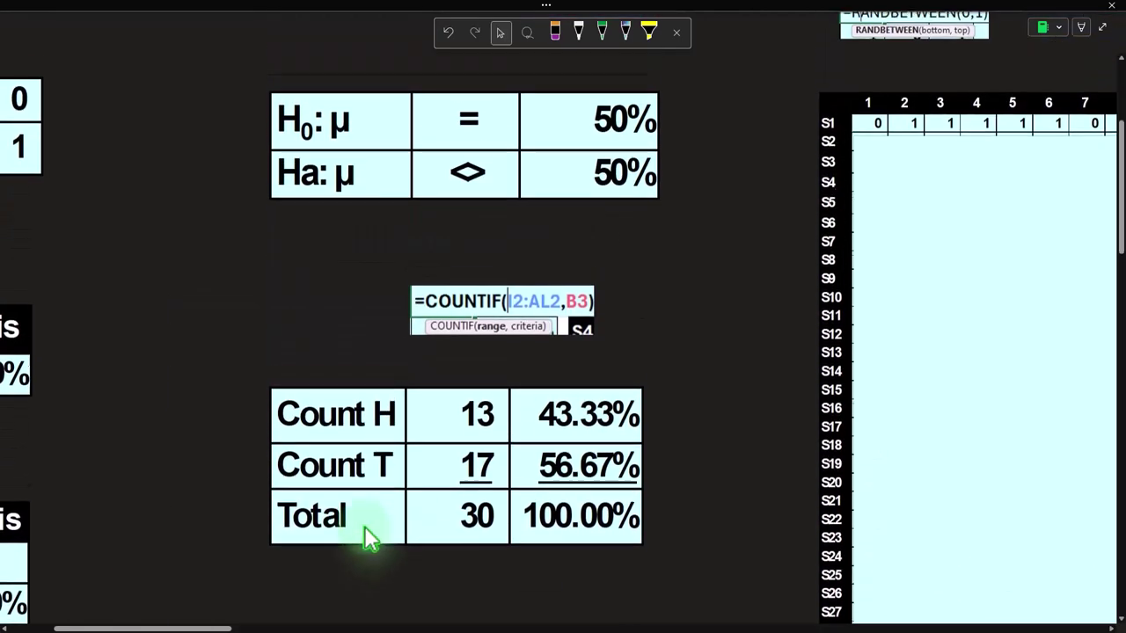
# Look through the sample table from S1 down to S100.
pyautogui.moveTo(220, 627); pyautogui.dragTo(343, 623)
pyautogui.click(374, 607)
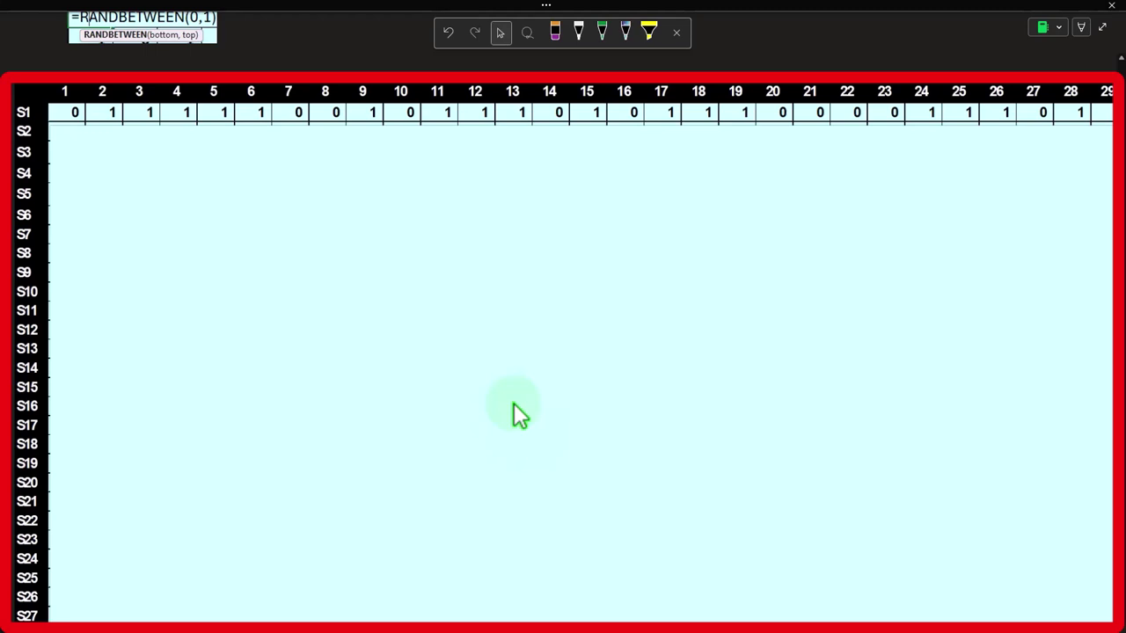
pyautogui.scroll(-20, 514, 403)
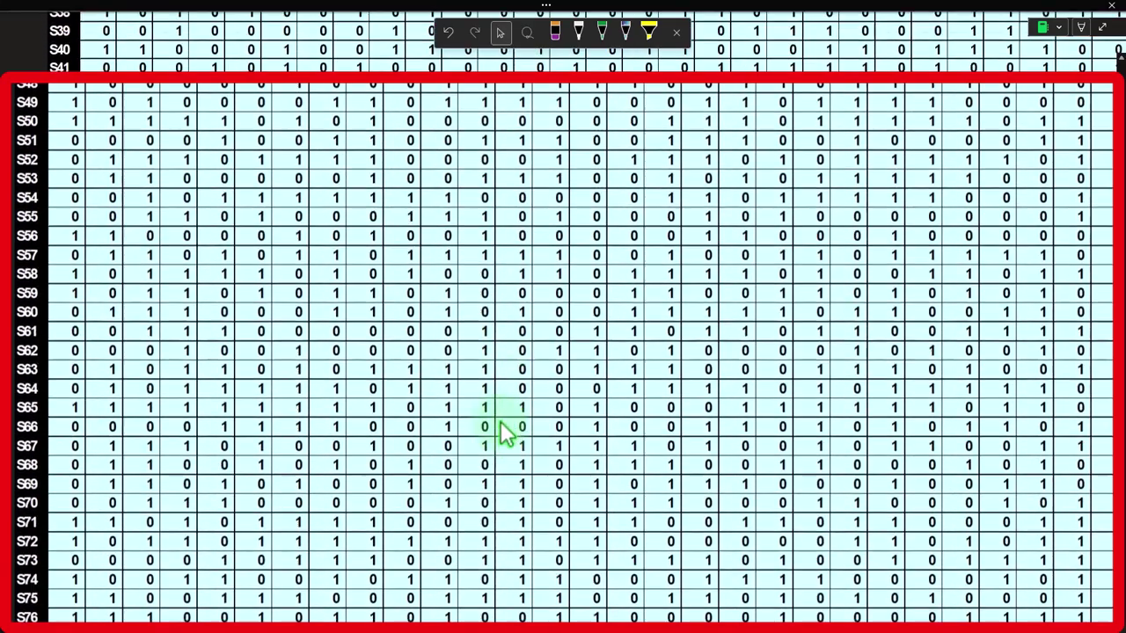
pyautogui.scroll(-6, 498, 437)
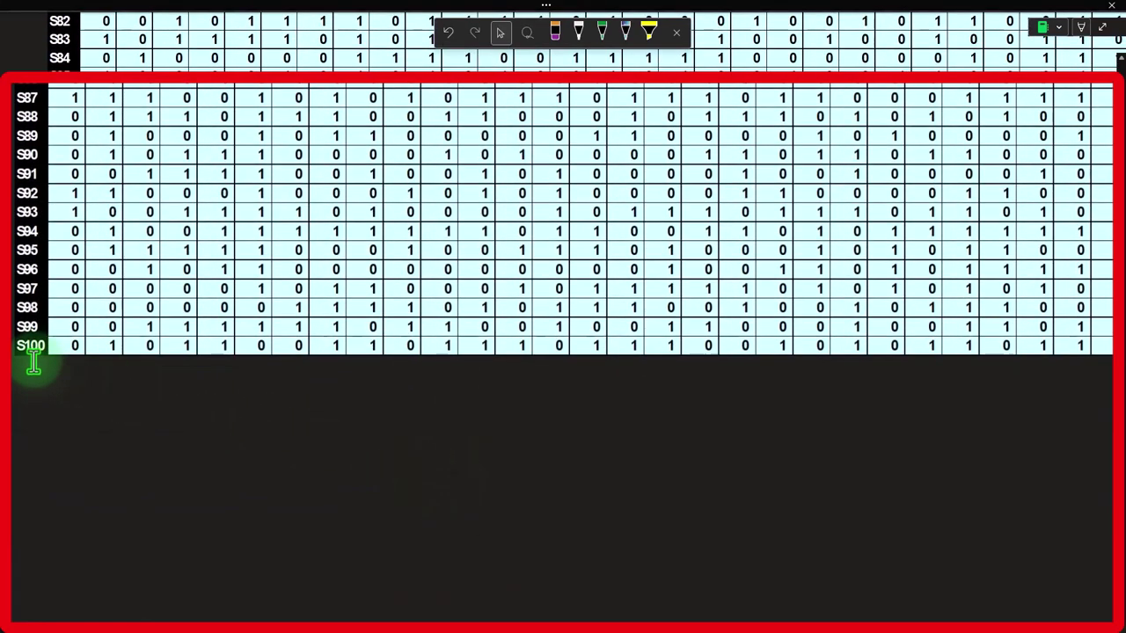
pyautogui.scroll(20, 40, 365)
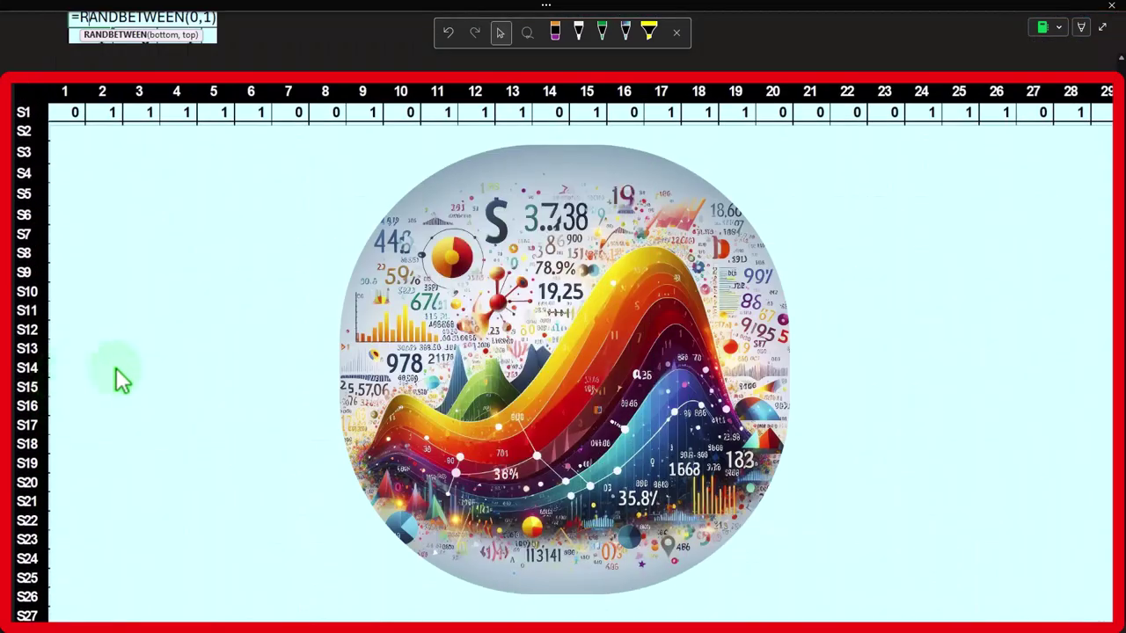
# Delete the cover over the sample rows from S2 onward to reveal their coin flips and means.
pyautogui.click(309, 274)
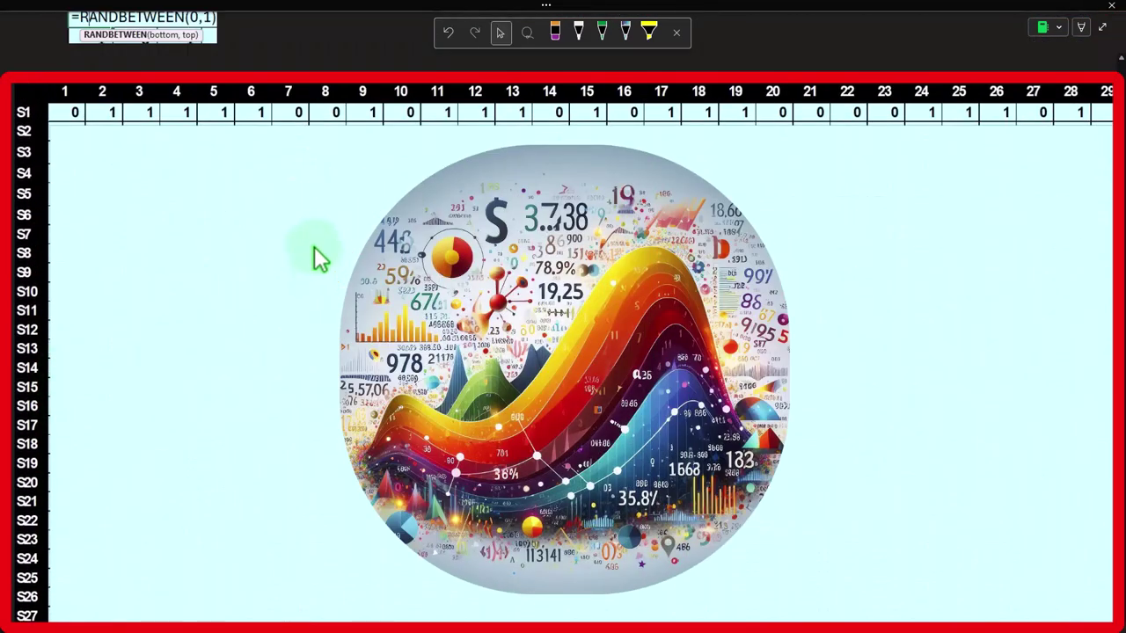
pyautogui.click(370, 238)
pyautogui.click(379, 236)
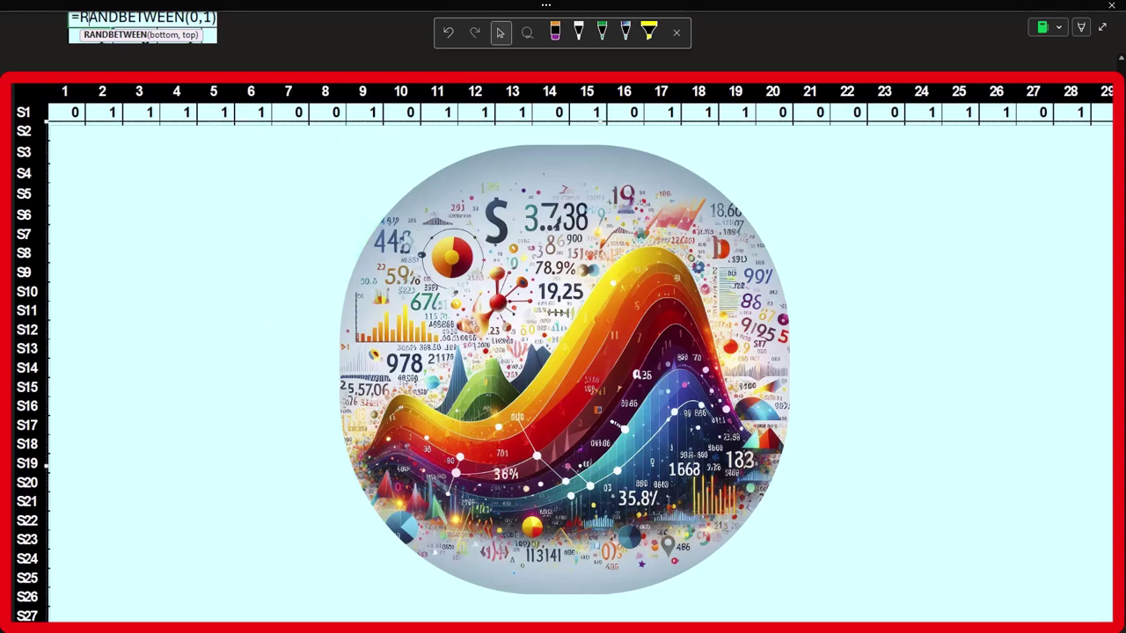
pyautogui.press('Delete')
pyautogui.moveTo(289, 629); pyautogui.dragTo(427, 625)
pyautogui.click(504, 201)
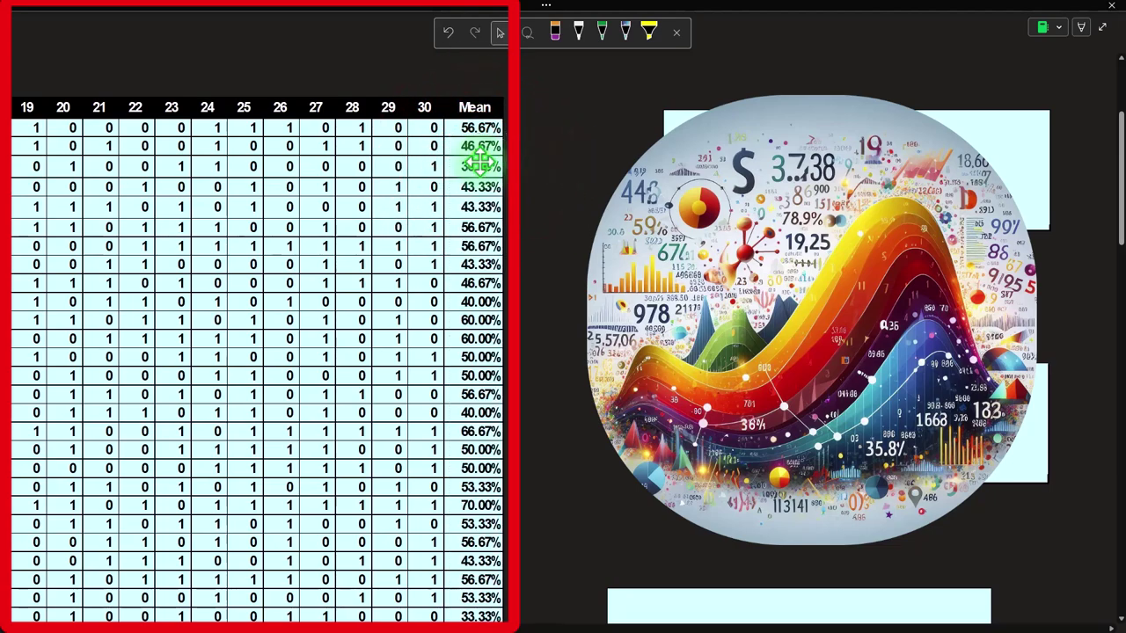
# Remove the cover from the histogram of sample means beside the sample table.
pyautogui.scroll(-6, 481, 176)
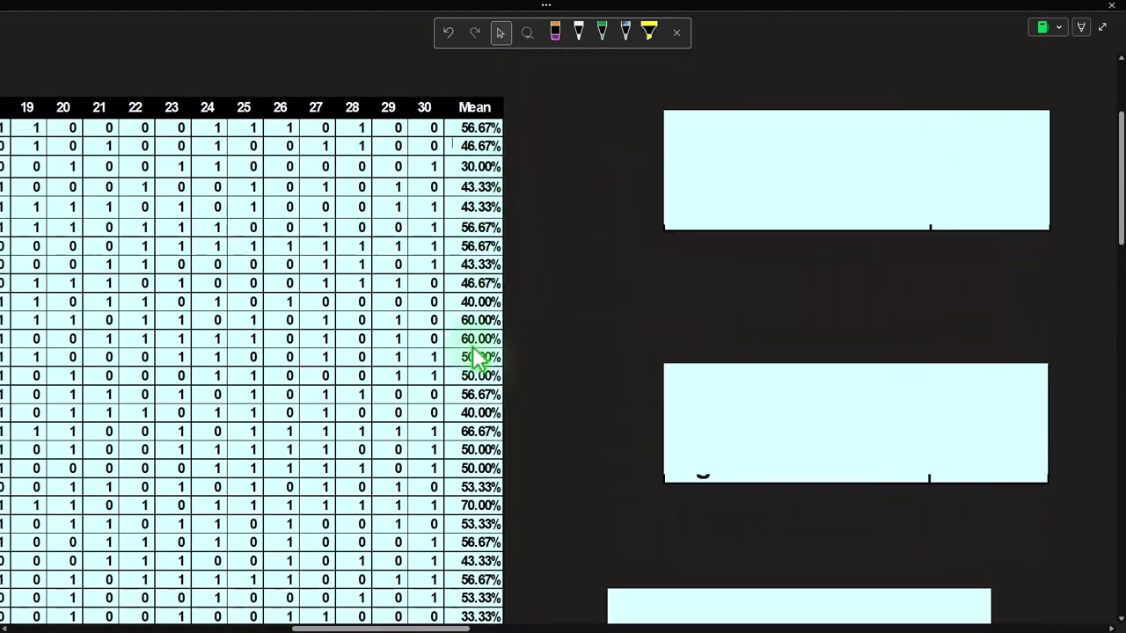
pyautogui.scroll(-9, 582, 357)
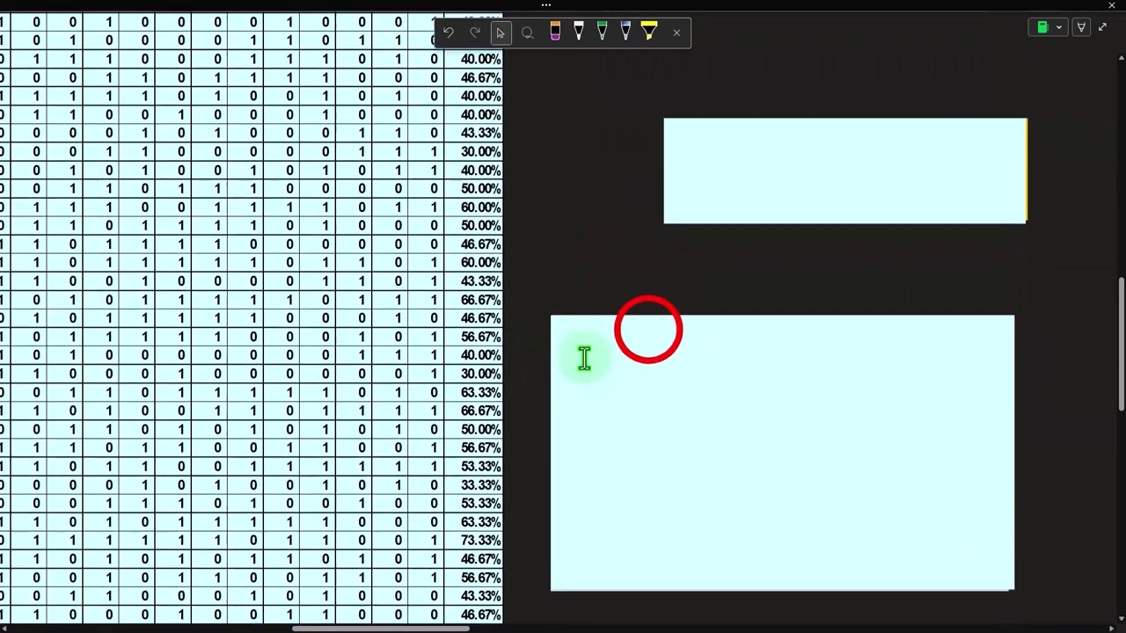
pyautogui.scroll(-1, 584, 358)
pyautogui.click(648, 330)
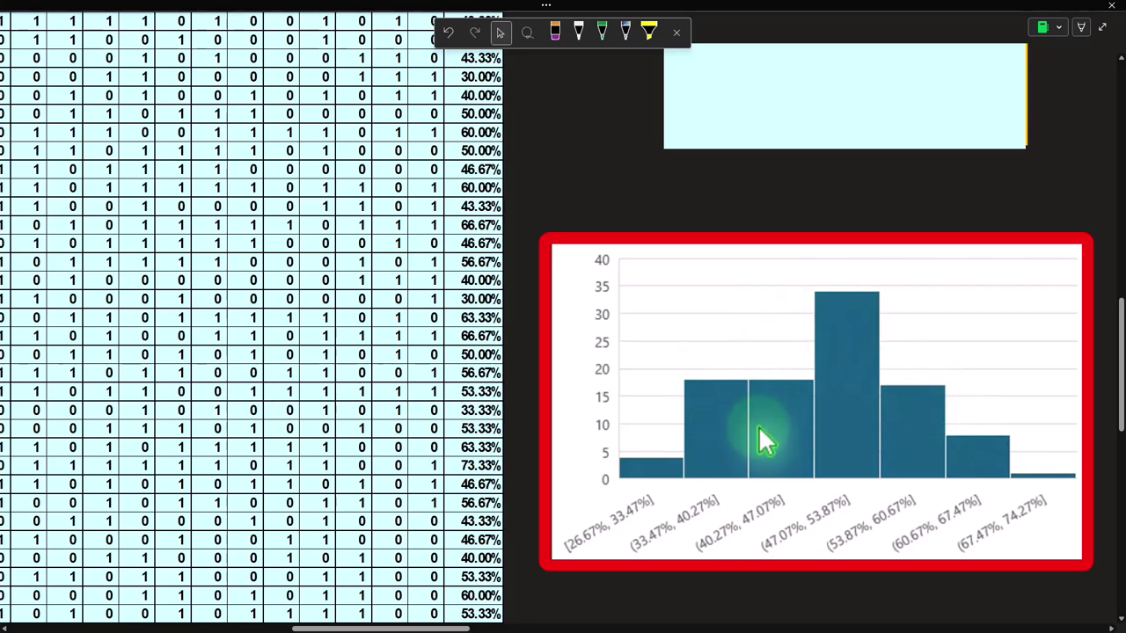
# Shrink the cover on the summary table beside the Mean column to reveal the Mean of the mean row.
pyautogui.scroll(5, 728, 399)
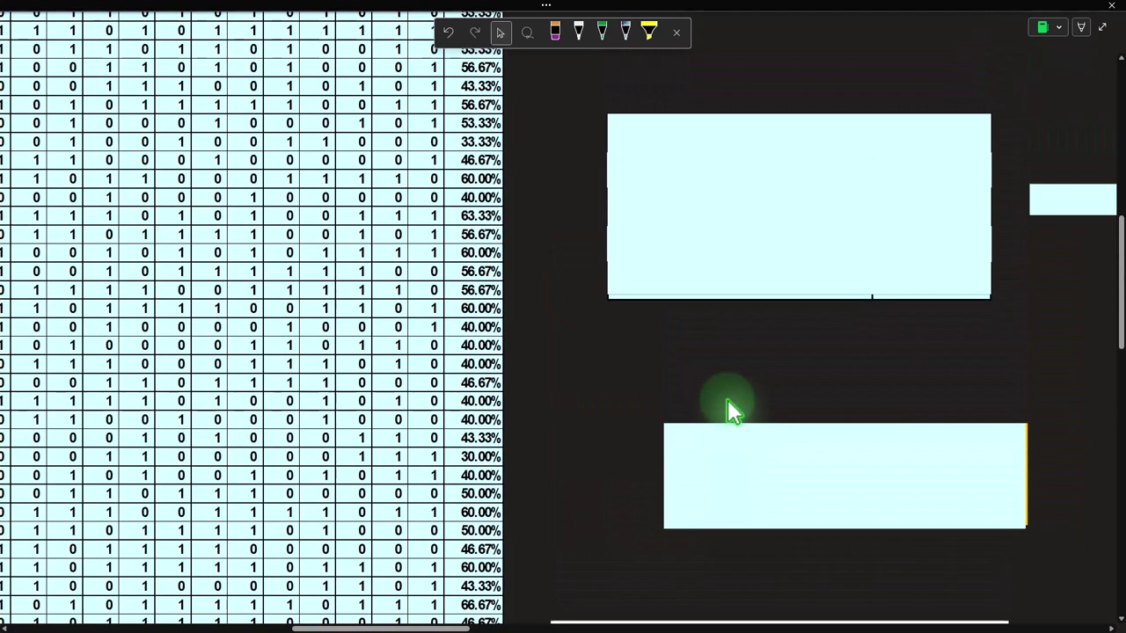
pyautogui.scroll(5, 729, 402)
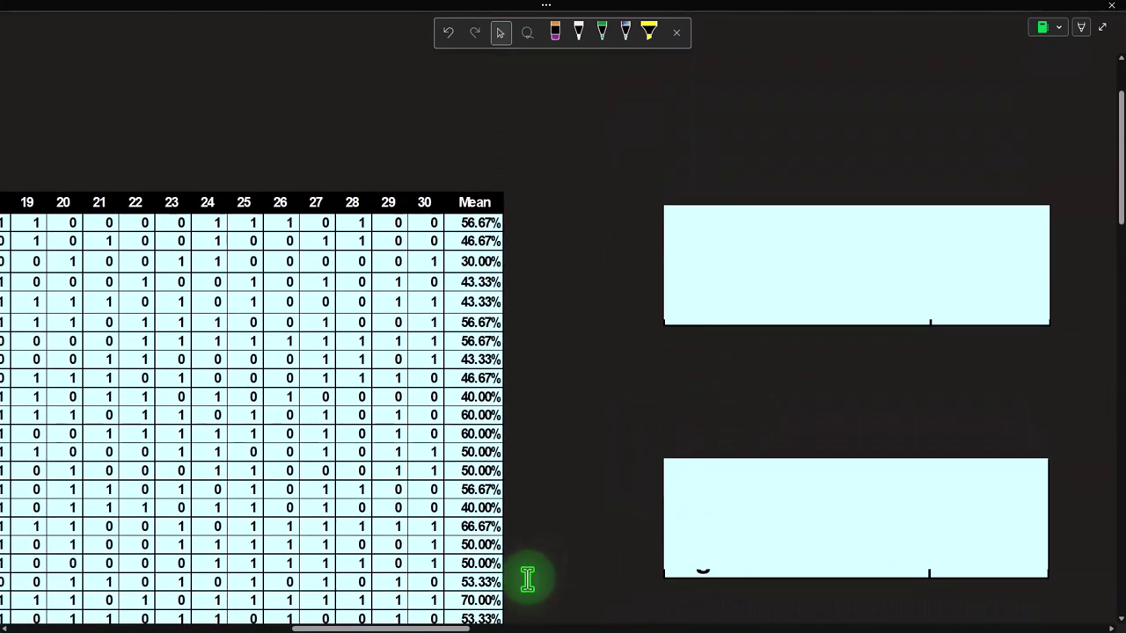
pyautogui.moveTo(447, 625); pyautogui.dragTo(478, 628)
pyautogui.click(640, 251)
pyautogui.moveTo(688, 205); pyautogui.dragTo(689, 236)
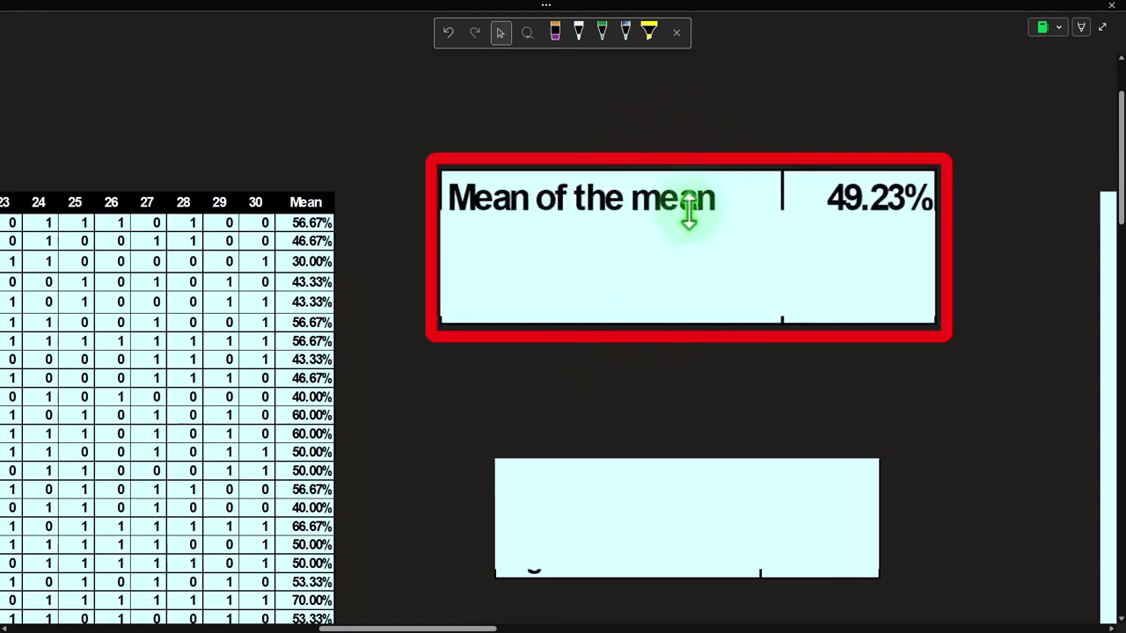
pyautogui.click(689, 223)
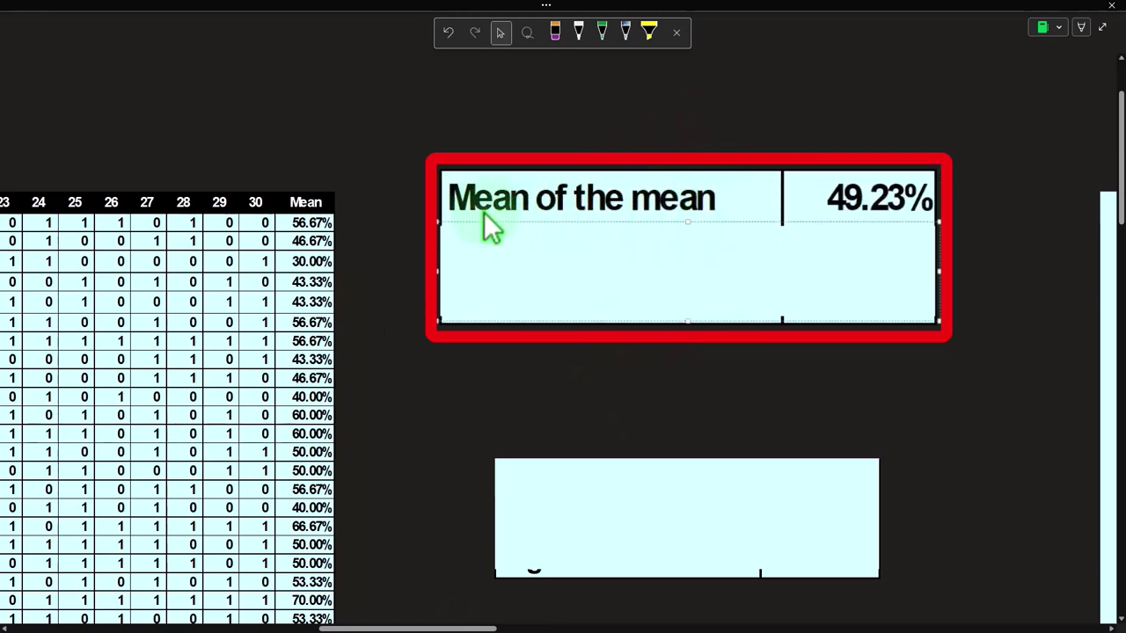
# Shrink the summary table's cover further to reveal the STDs of mean row.
pyautogui.moveTo(477, 627)
pyautogui.mouseDown()
pyautogui.moveTo(460, 627)
pyautogui.moveTo(493, 627)
pyautogui.mouseUp()
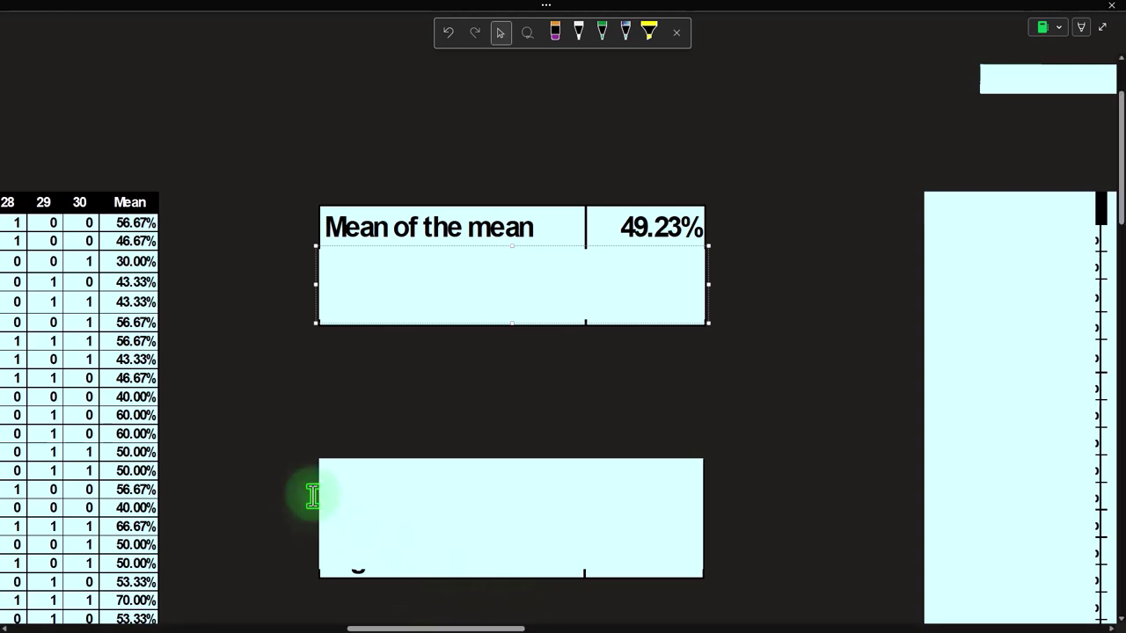
pyautogui.scroll(1, 118, 262)
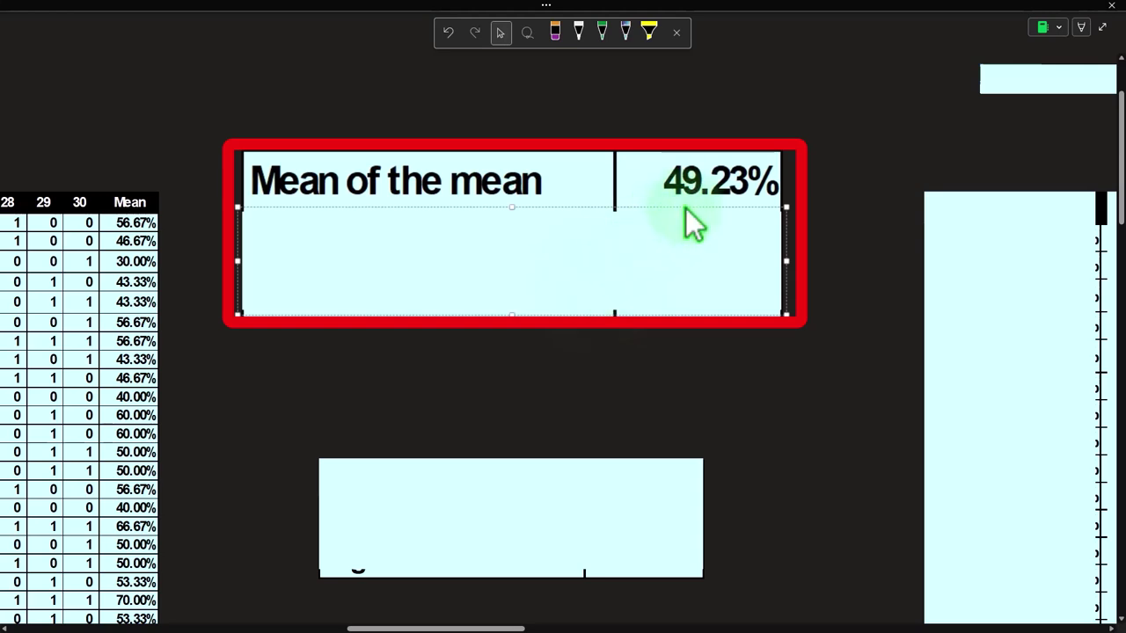
pyautogui.click(515, 206)
pyautogui.moveTo(517, 206); pyautogui.dragTo(506, 259)
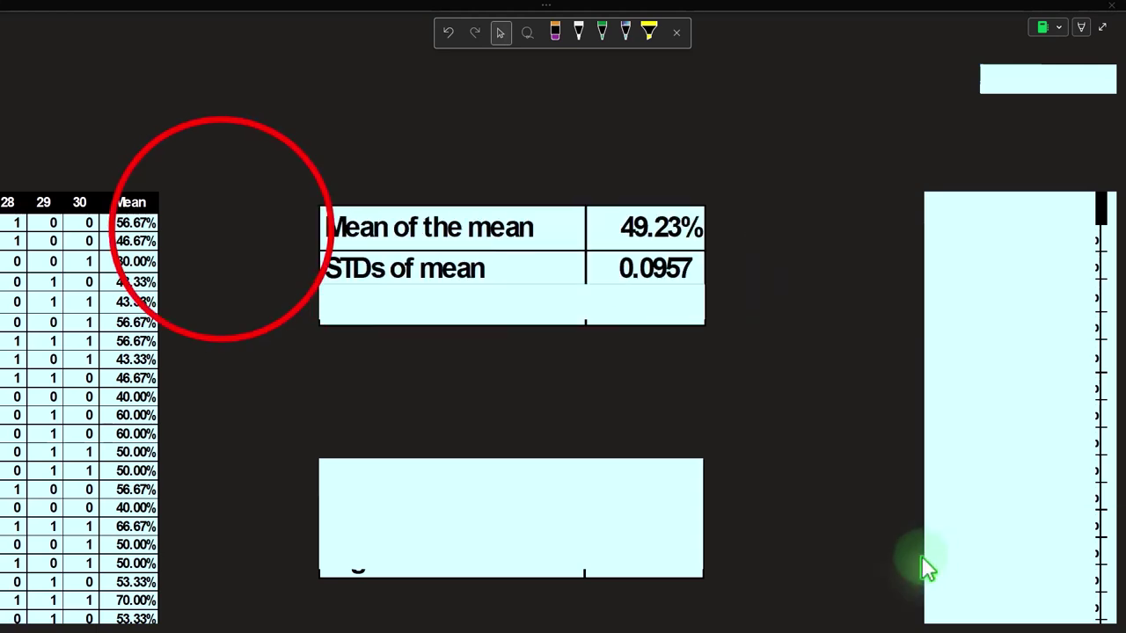
pyautogui.click(221, 228)
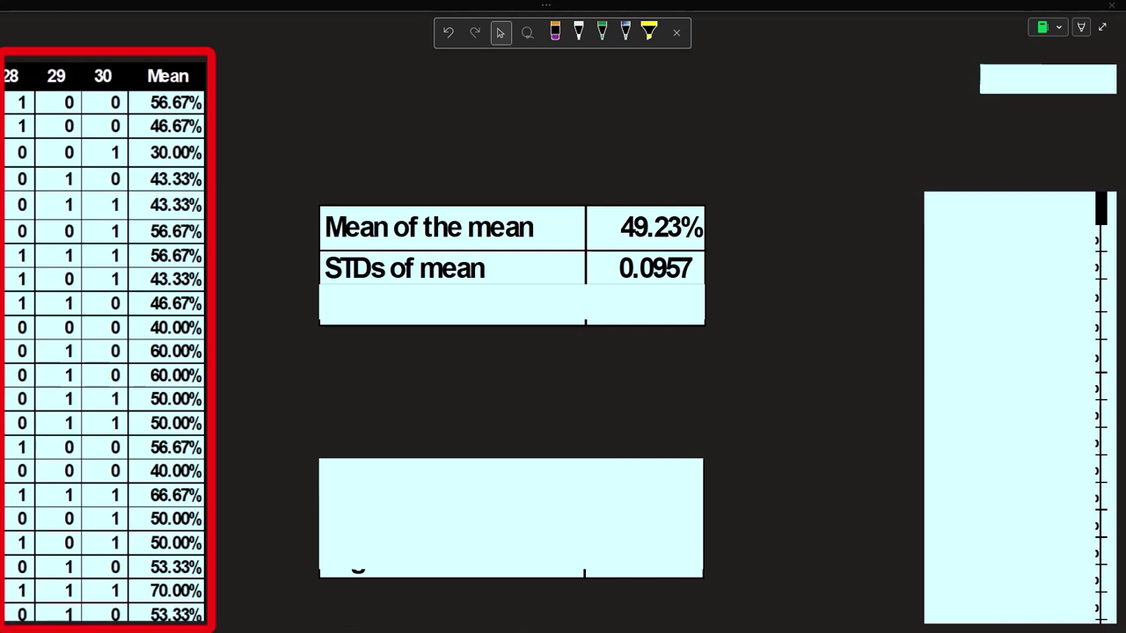
# Review the two standard error formulas below the Ha Null Hypothesis table.
pyautogui.click(690, 532)
pyautogui.click(690, 532)
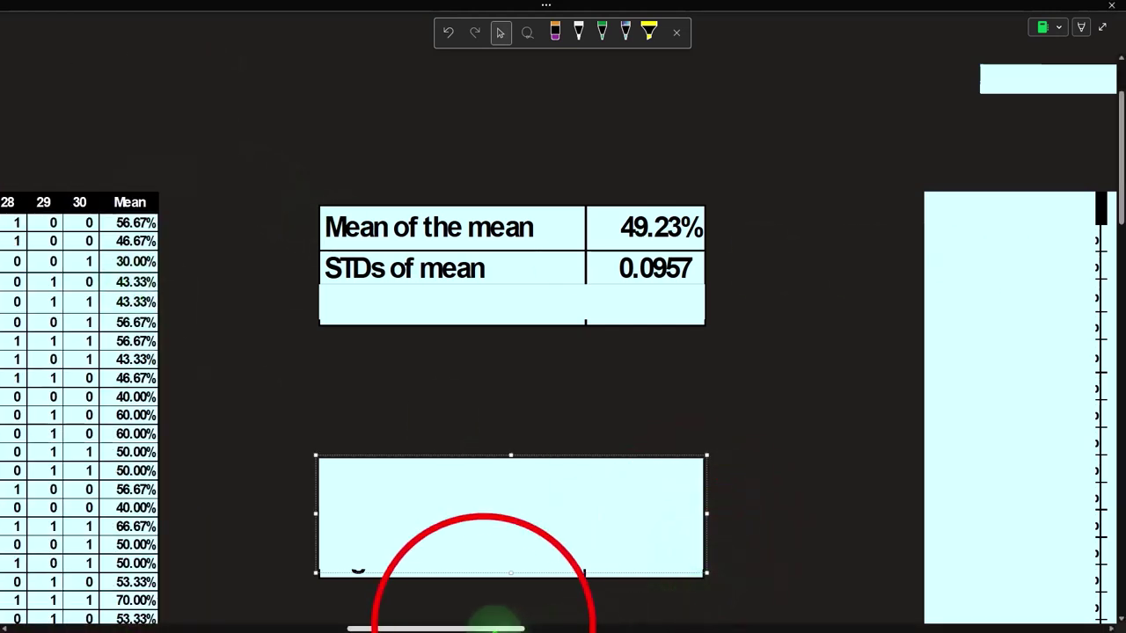
pyautogui.moveTo(484, 627); pyautogui.dragTo(79, 627)
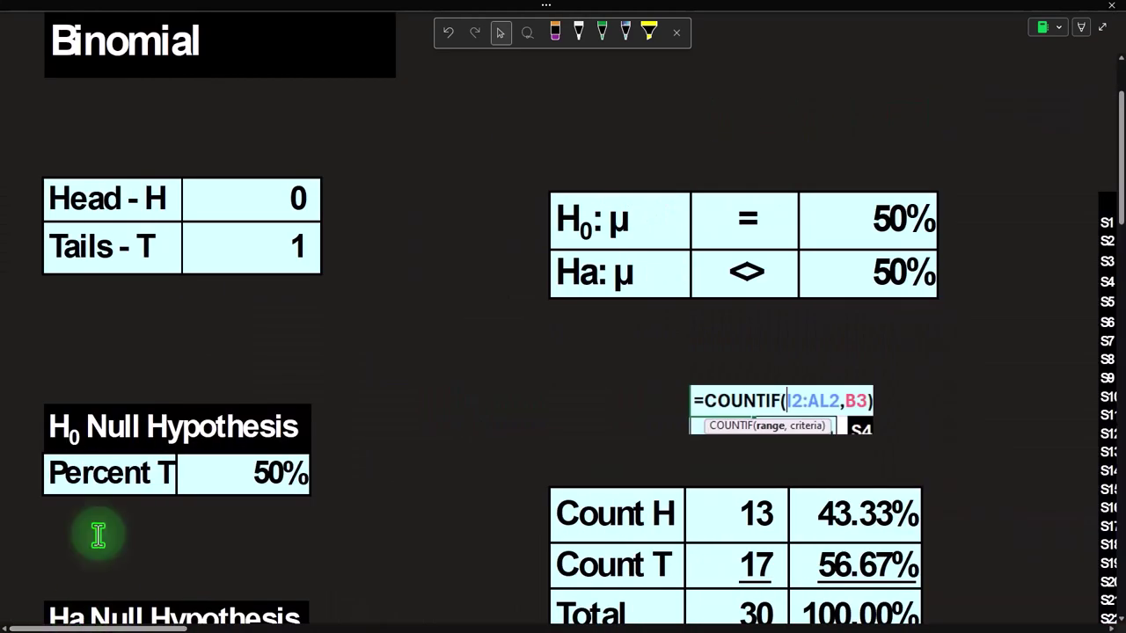
pyautogui.scroll(-6, 184, 414)
pyautogui.click(186, 426)
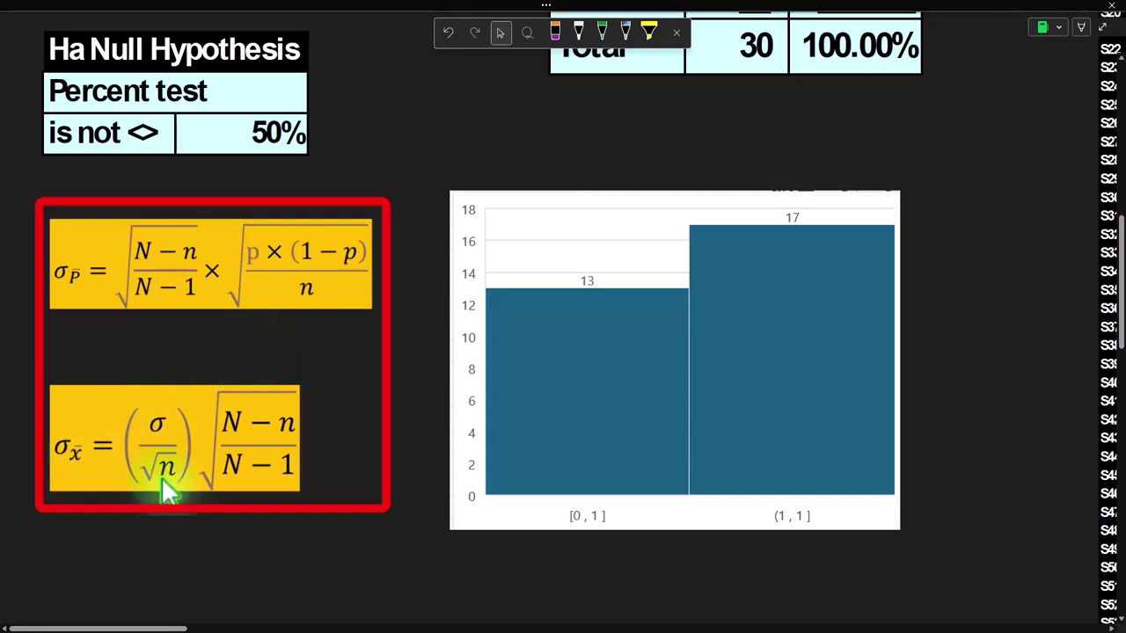
pyautogui.click(240, 328)
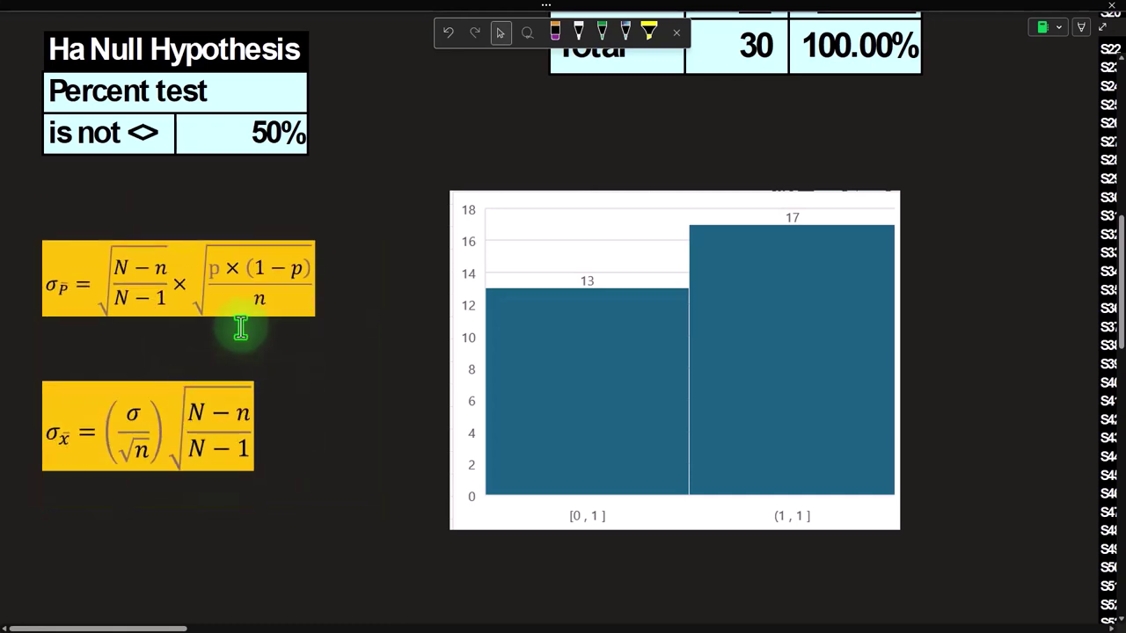
pyautogui.scroll(10, 240, 328)
# Delete the remaining cover on the summary table to reveal the STDs S1 row.
pyautogui.click(160, 624)
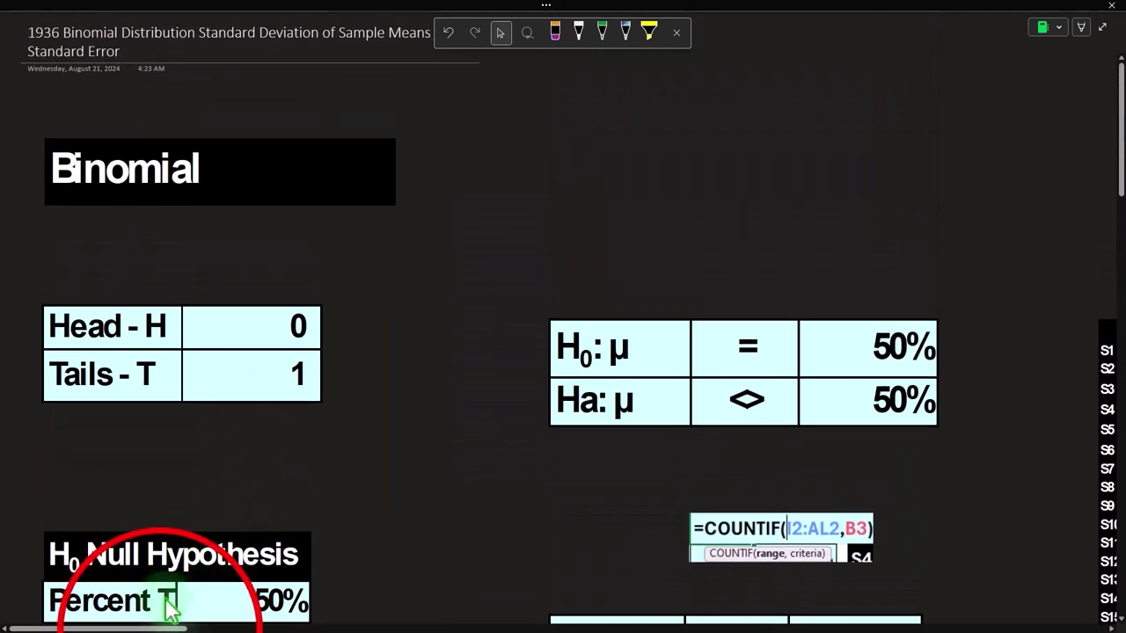
pyautogui.moveTo(161, 628); pyautogui.dragTo(505, 628)
pyautogui.click(525, 334)
pyautogui.scroll(-2, 525, 335)
pyautogui.click(525, 336)
pyautogui.click(525, 336)
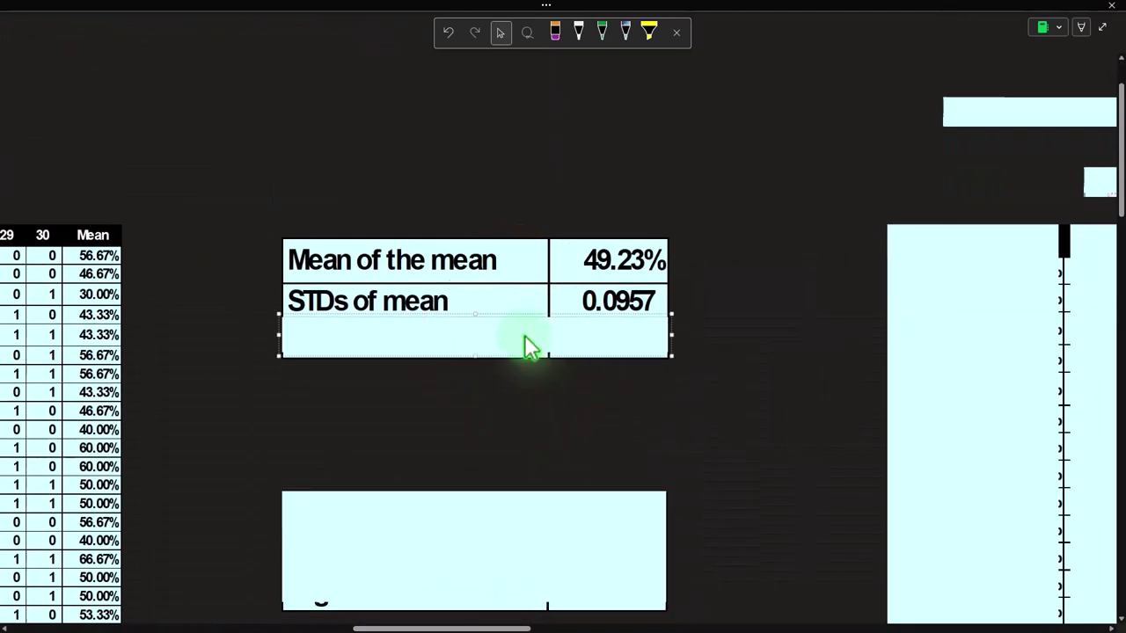
pyautogui.press('Delete')
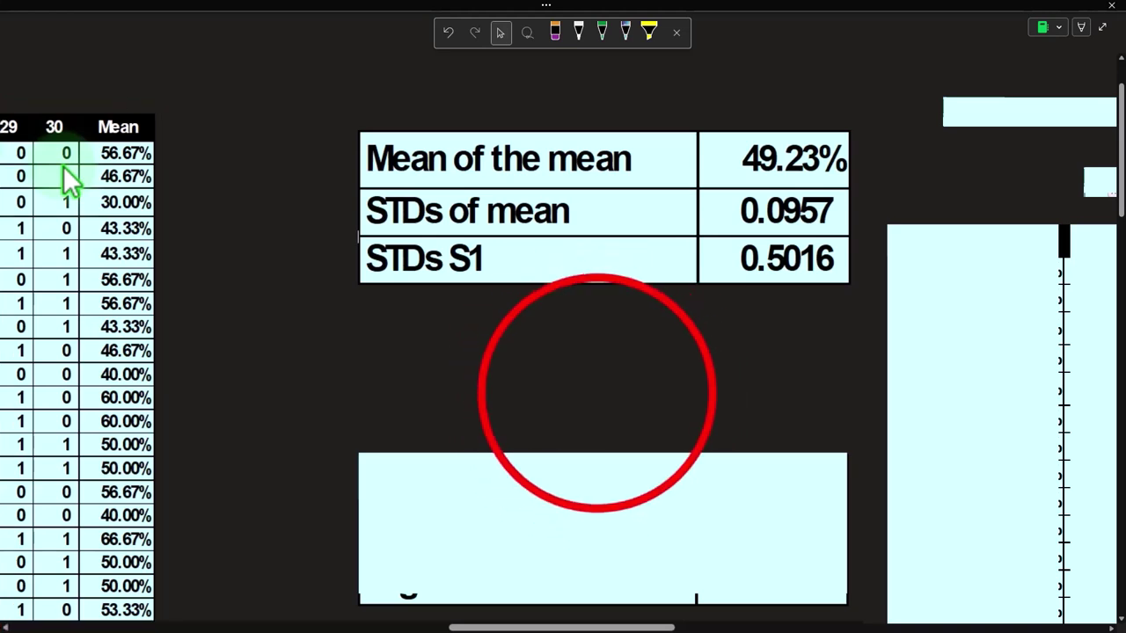
pyautogui.click(597, 394)
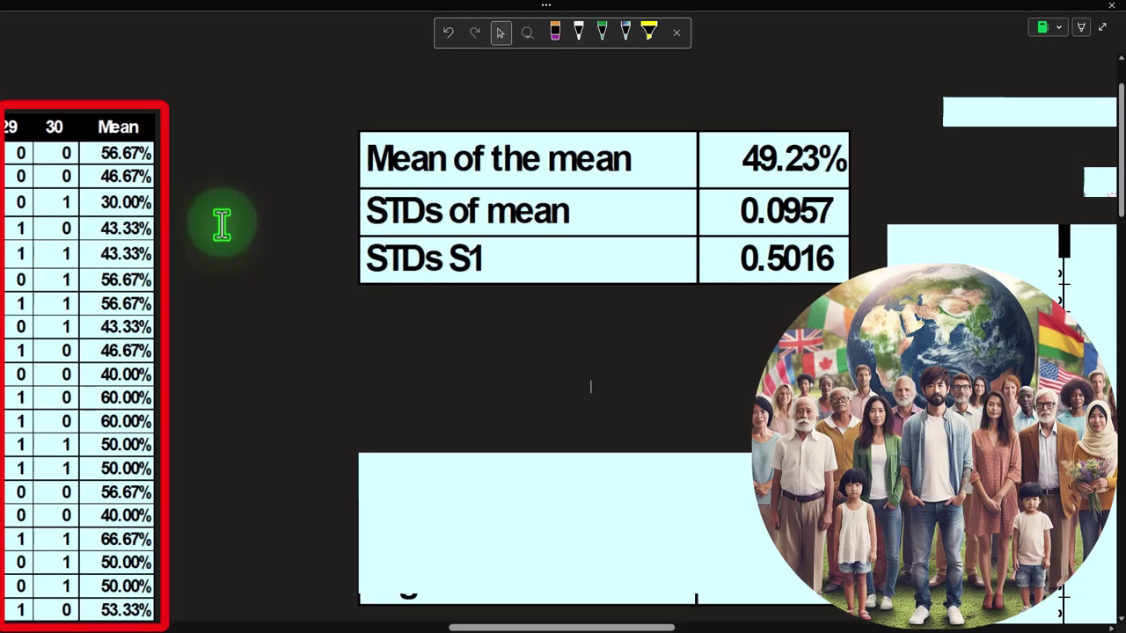
# Uncover the table below the summary row by row, revealing STD Size, Lower X and Hight X.
pyautogui.scroll(-2, 222, 225)
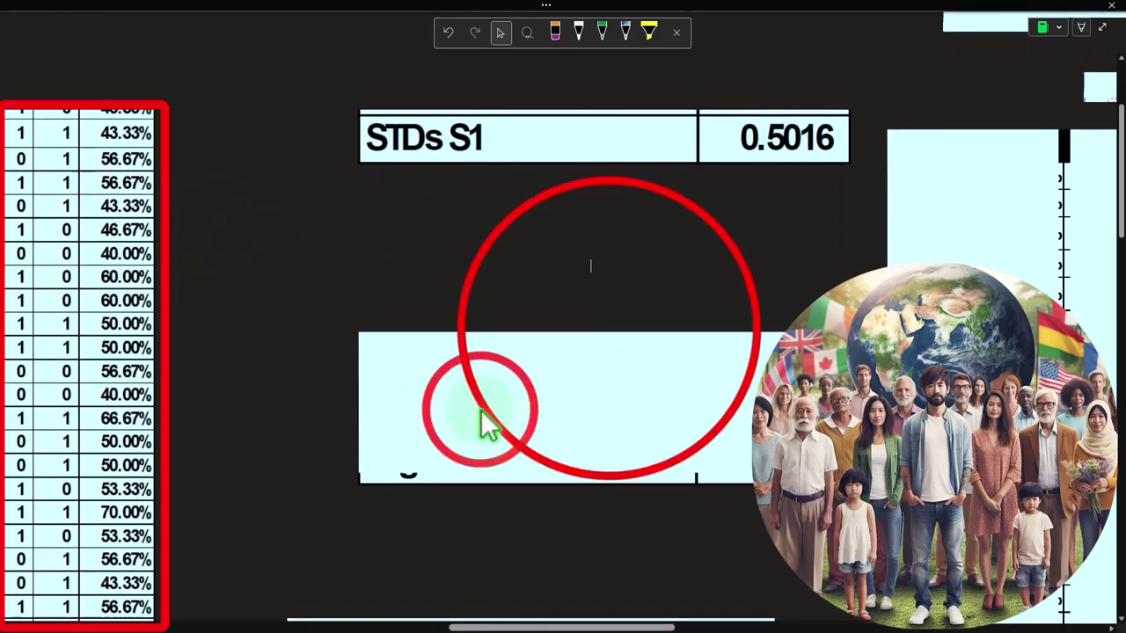
pyautogui.click(481, 410)
pyautogui.scroll(-2, 480, 410)
pyautogui.moveTo(474, 394); pyautogui.dragTo(473, 446)
pyautogui.scroll(-2, 473, 446)
pyautogui.moveTo(476, 355); pyautogui.dragTo(475, 373)
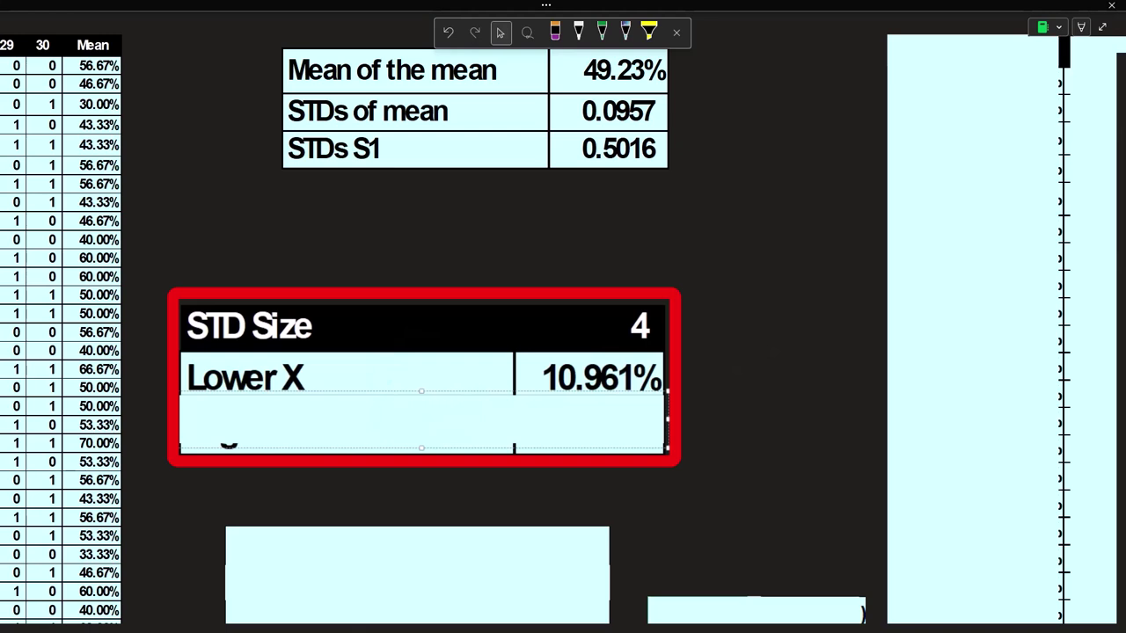
# Shrink the cover on the table below Hight X to reveal the Z test row.
pyautogui.scroll(-5, 563, 352)
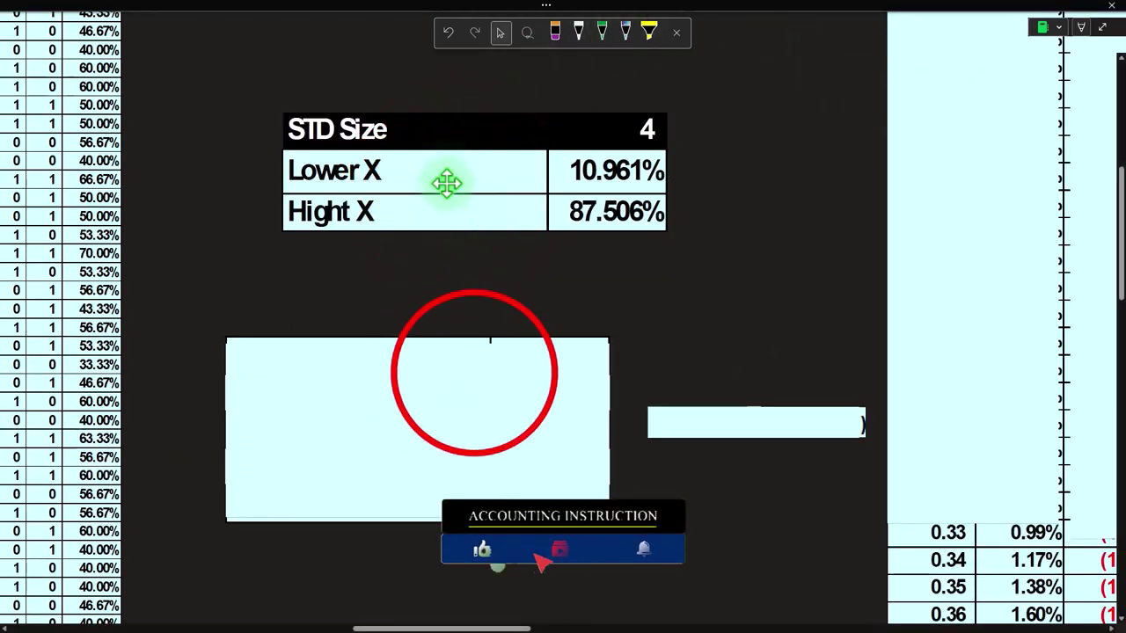
pyautogui.click(474, 373)
pyautogui.moveTo(417, 338); pyautogui.dragTo(417, 369)
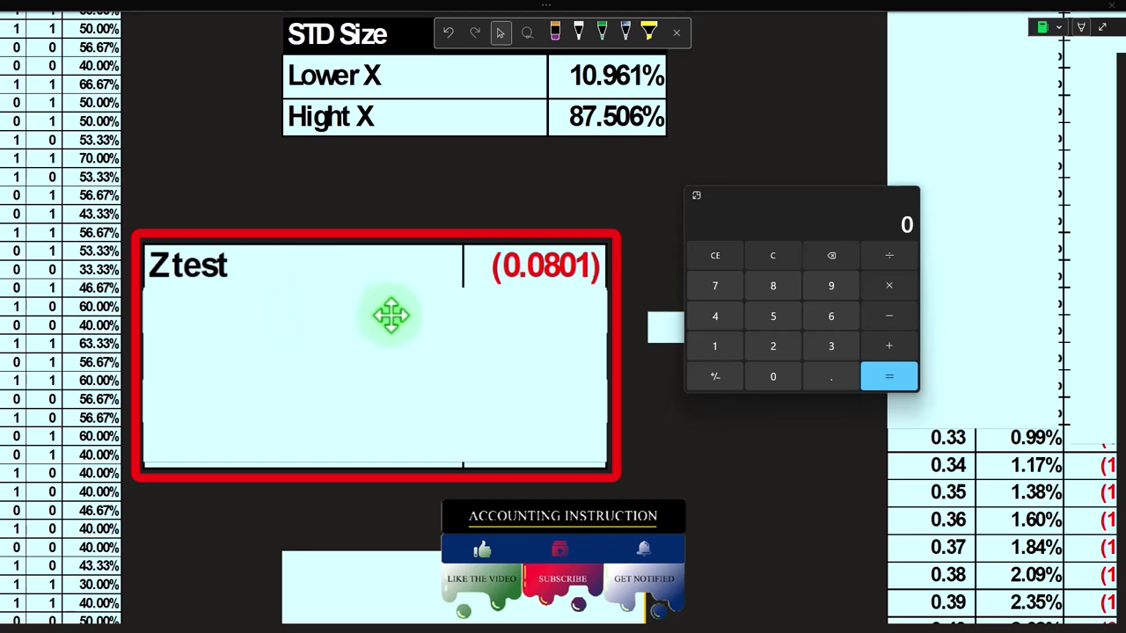
# Check the Z test in the Calculator by subtracting 0.5 from 0.4923 and dividing by 0.0957, and put the Calculator away.
pyautogui.scroll(7, 430, 301)
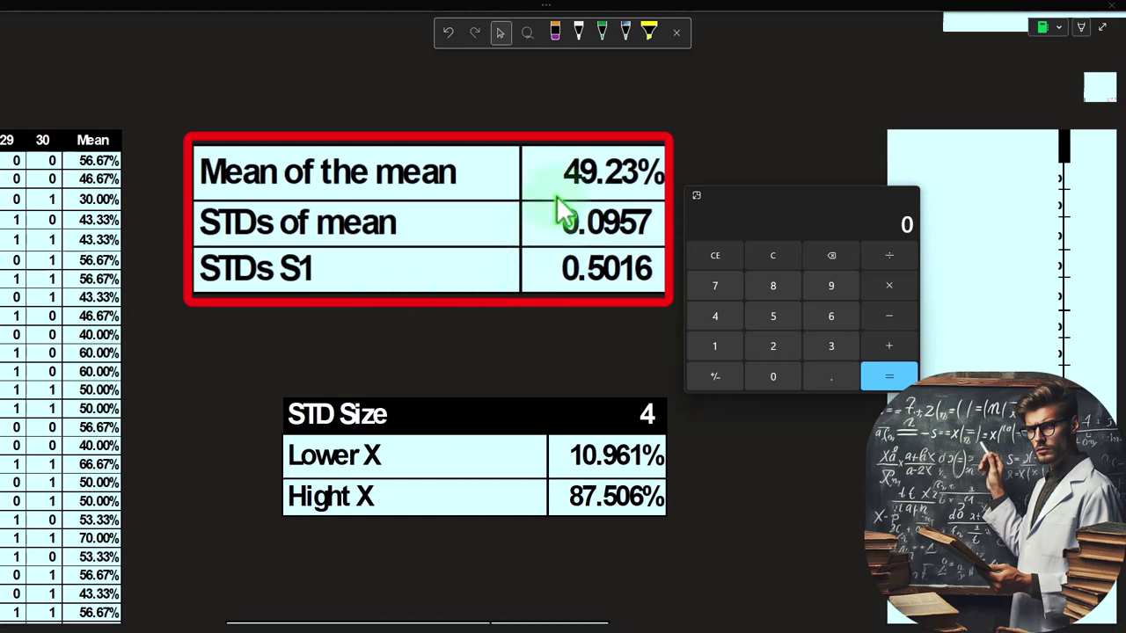
pyautogui.click(742, 226)
pyautogui.click(772, 255)
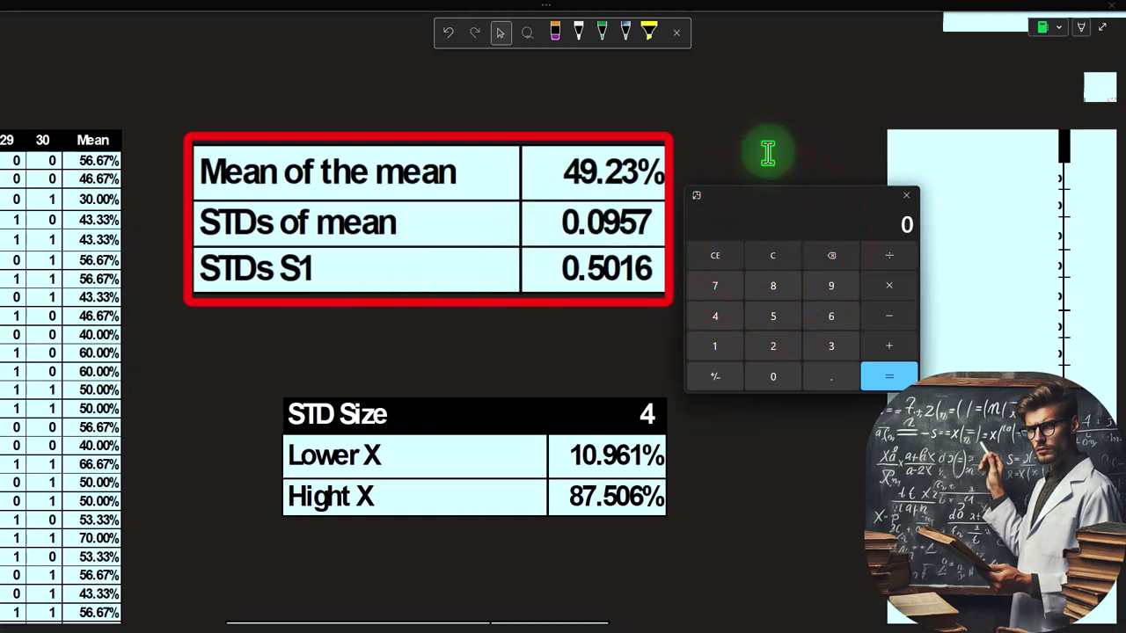
pyautogui.write('.4923-.5')
pyautogui.press('Return')
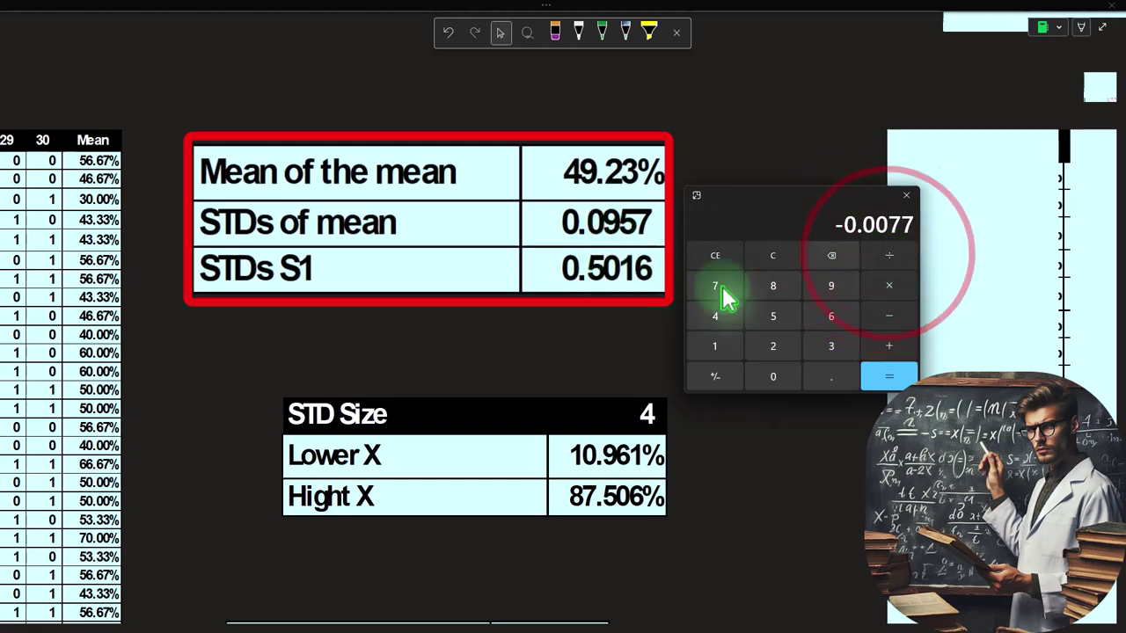
pyautogui.write('0.0957')
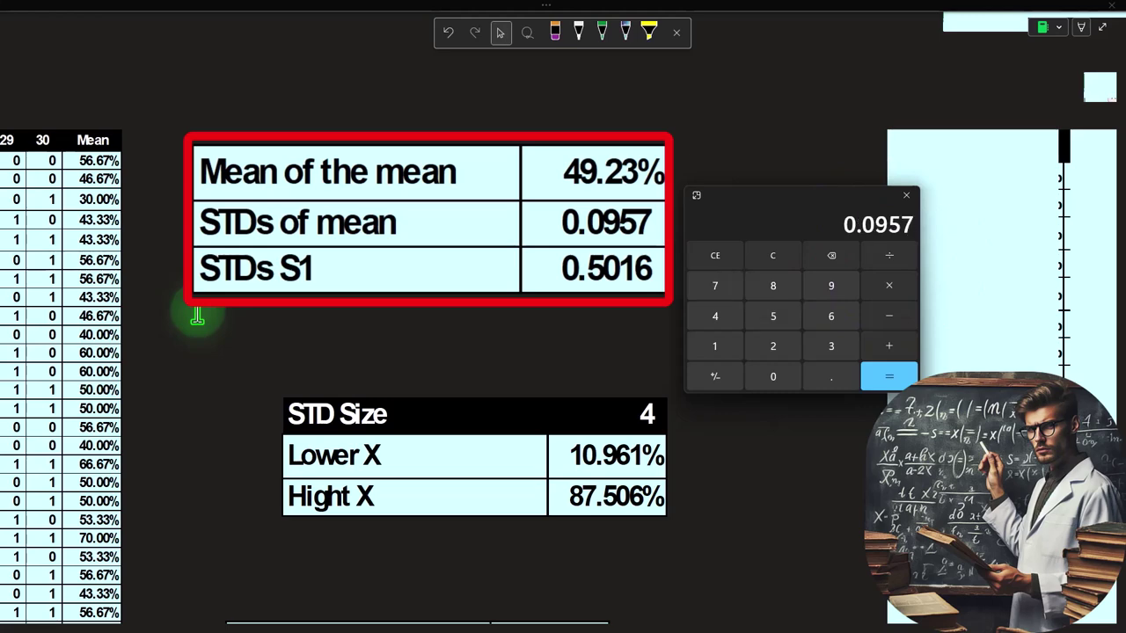
pyautogui.press('Return')
pyautogui.scroll(-5, 472, 454)
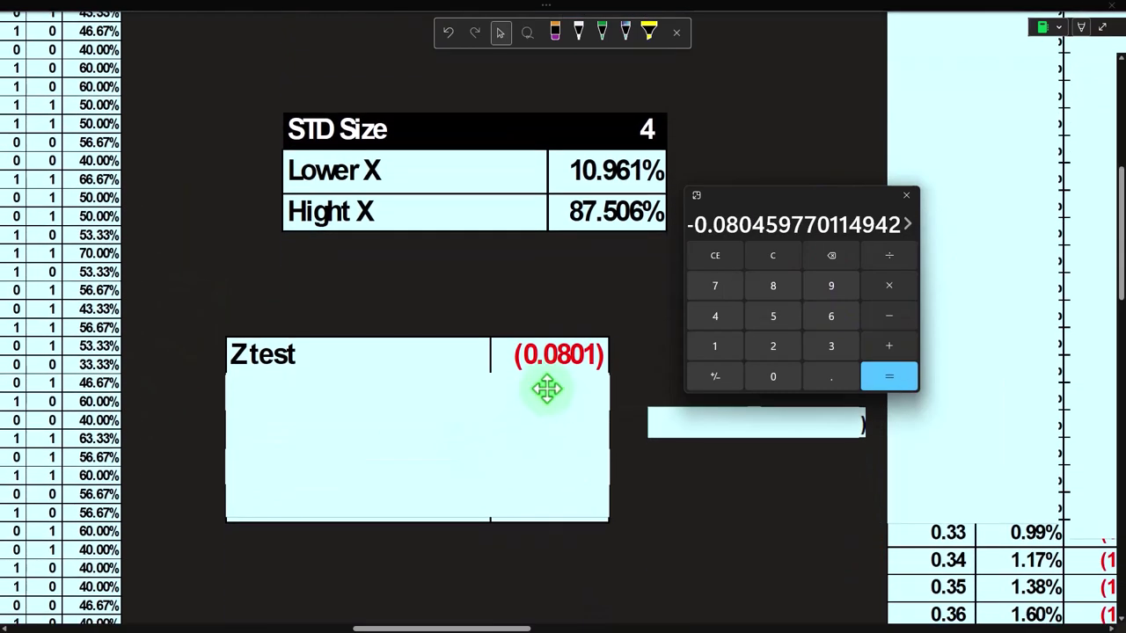
pyautogui.click(773, 200)
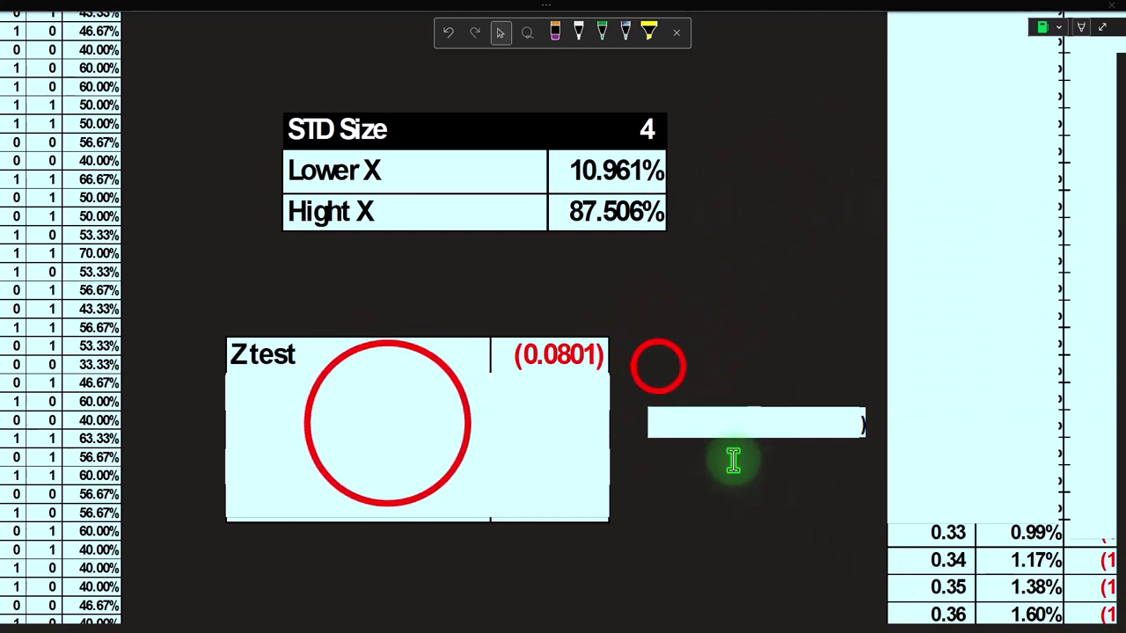
# Shrink the cover under the Z test row to reveal the Pbar - Standard Error row.
pyautogui.click(658, 366)
pyautogui.click(387, 423)
pyautogui.moveTo(414, 380); pyautogui.dragTo(404, 478)
pyautogui.click(404, 479)
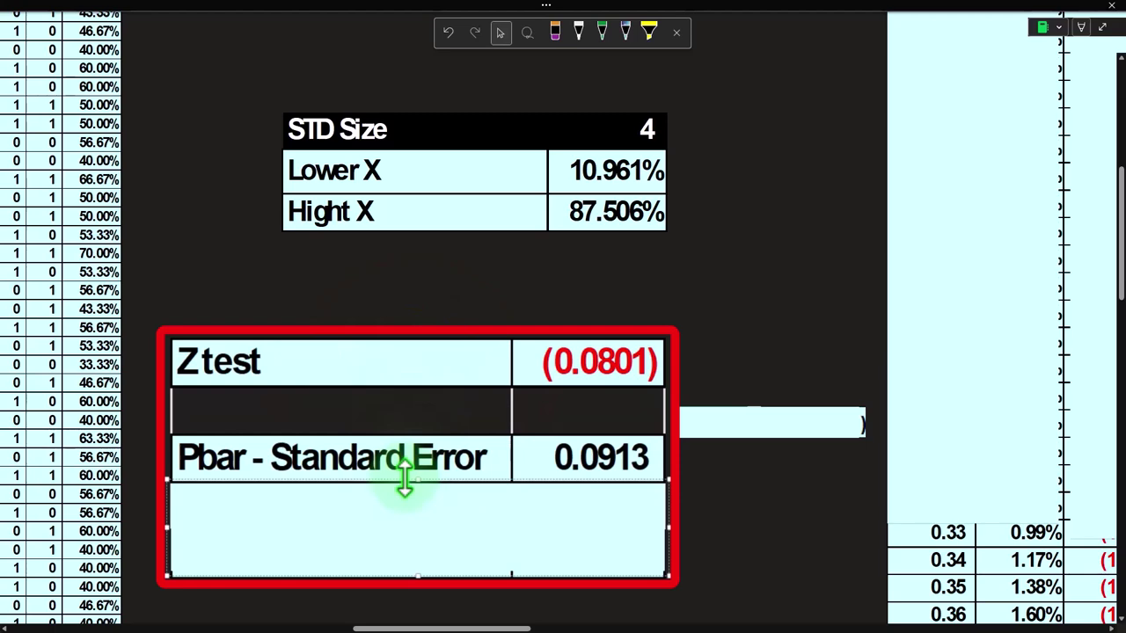
# Remove the cover from the Pbar standard error formula below the Z test table.
pyautogui.scroll(-3, 407, 448)
pyautogui.click(431, 404)
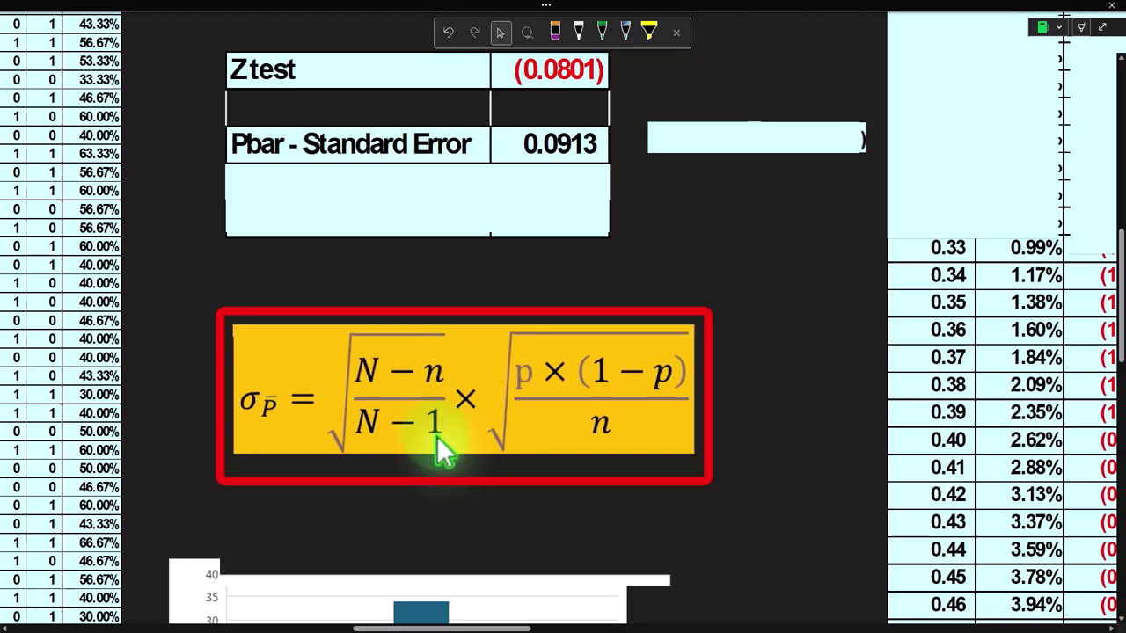
pyautogui.scroll(2, 447, 445)
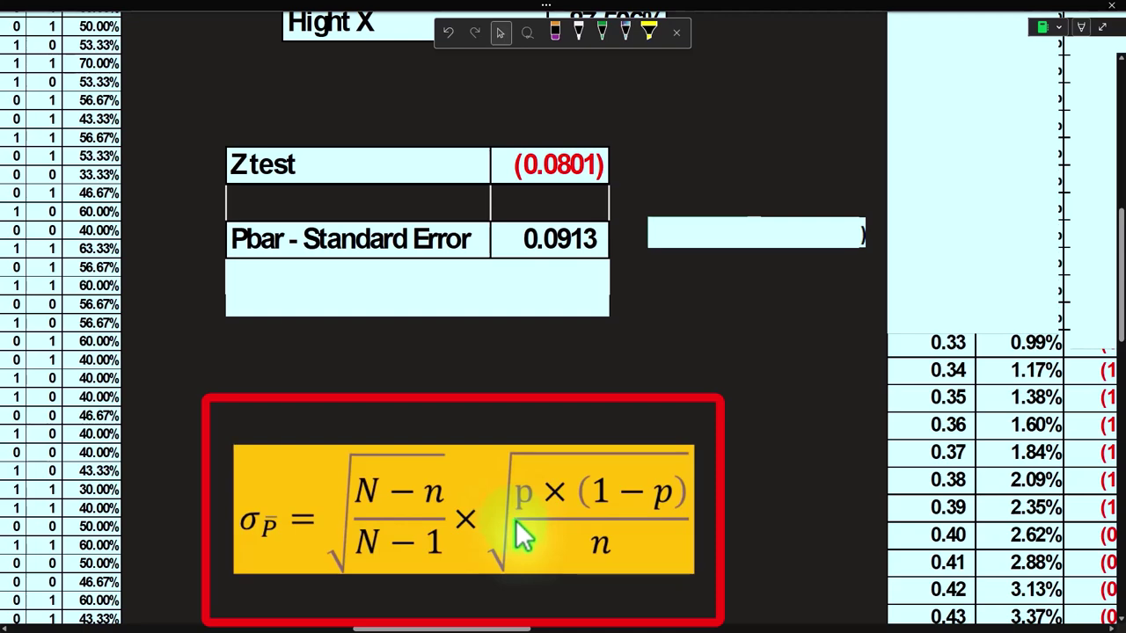
# Compare the Pbar standard error value and its formula with the summary table of the sample means.
pyautogui.scroll(8, 508, 530)
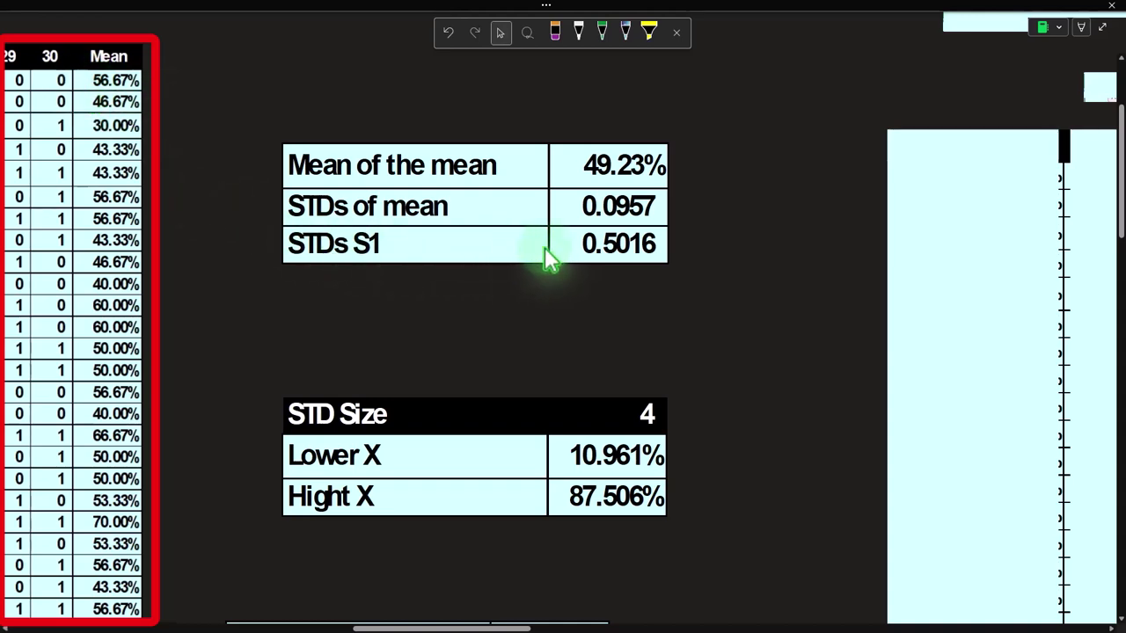
pyautogui.scroll(-5, 553, 259)
pyautogui.scroll(-3, 553, 258)
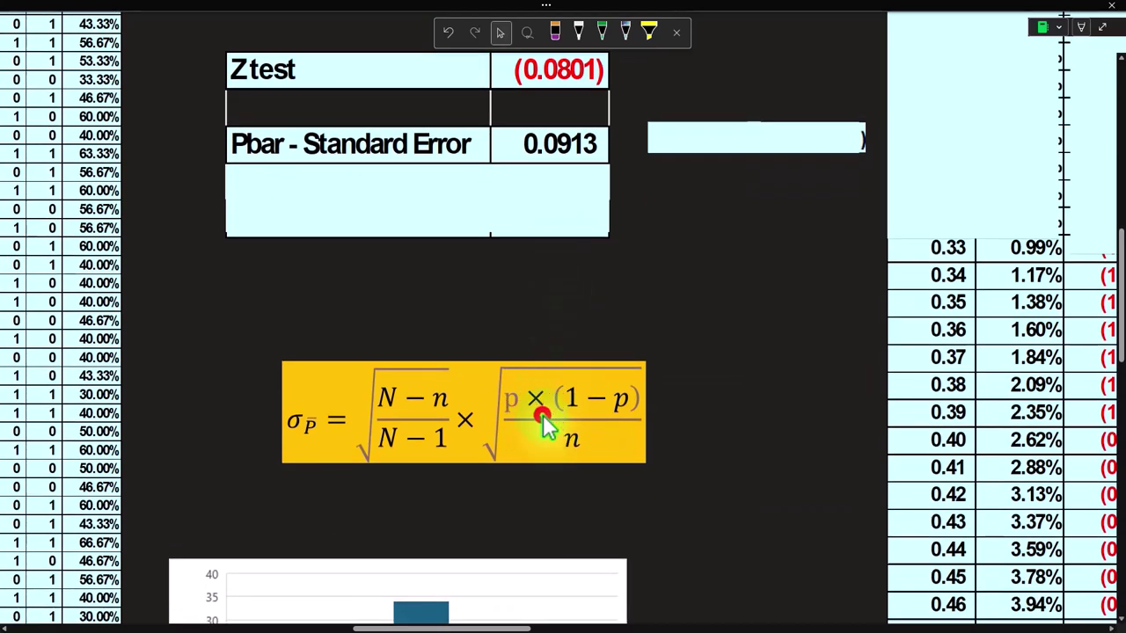
pyautogui.click(510, 431)
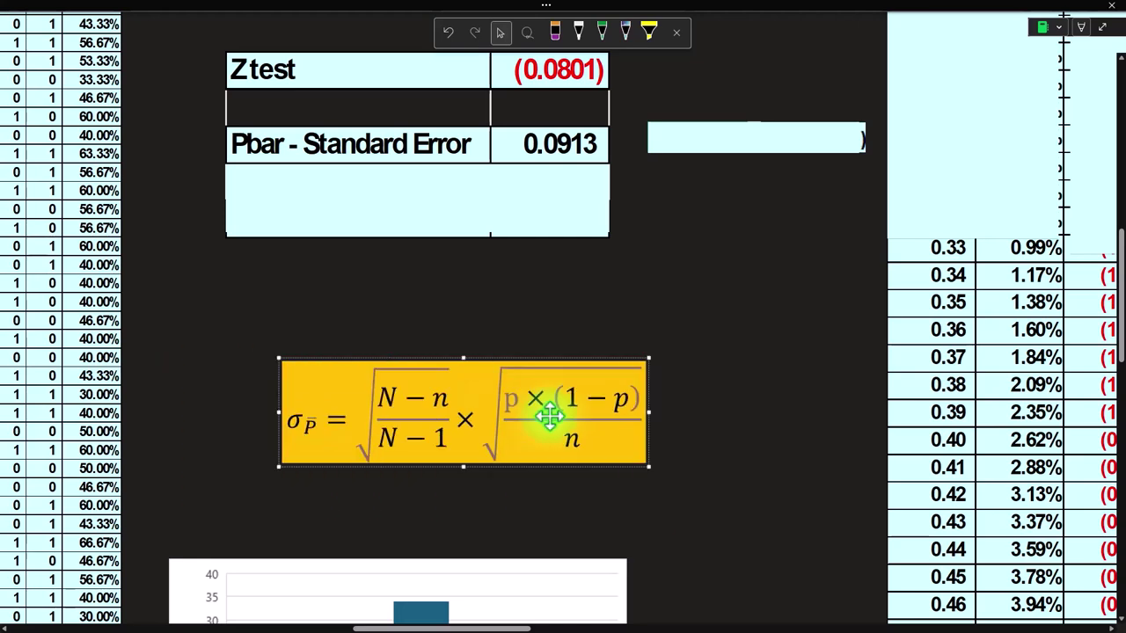
pyautogui.scroll(5, 555, 350)
pyautogui.scroll(3, 555, 351)
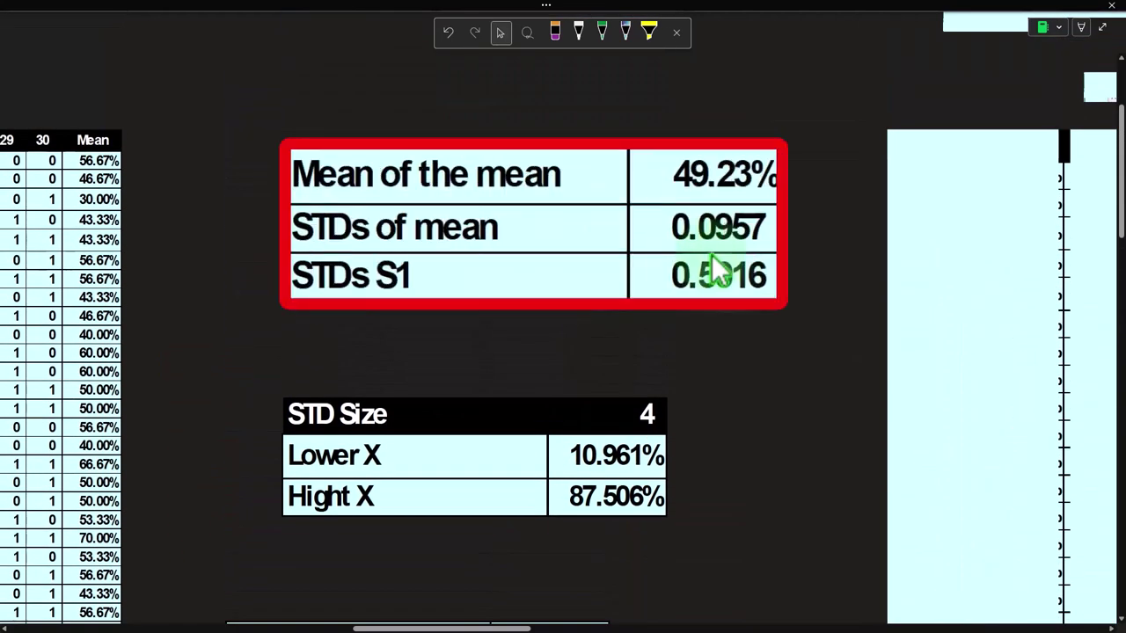
pyautogui.scroll(-7, 622, 233)
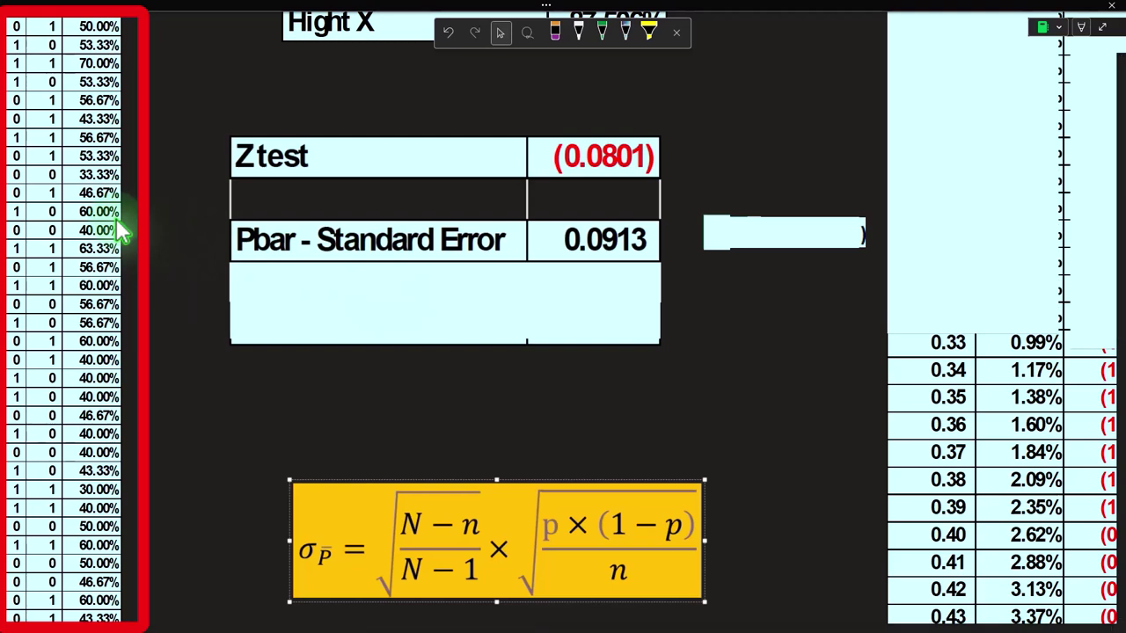
# Remove the cover under the Pbar - Standard Error row to reveal the Difference row.
pyautogui.click(323, 292)
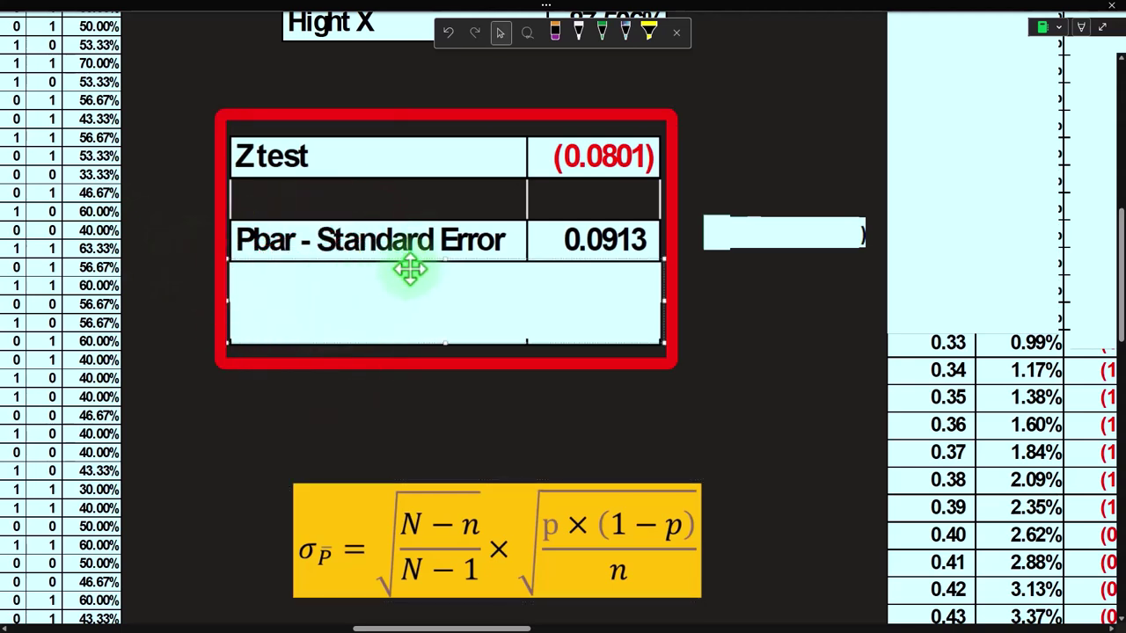
pyautogui.click(434, 271)
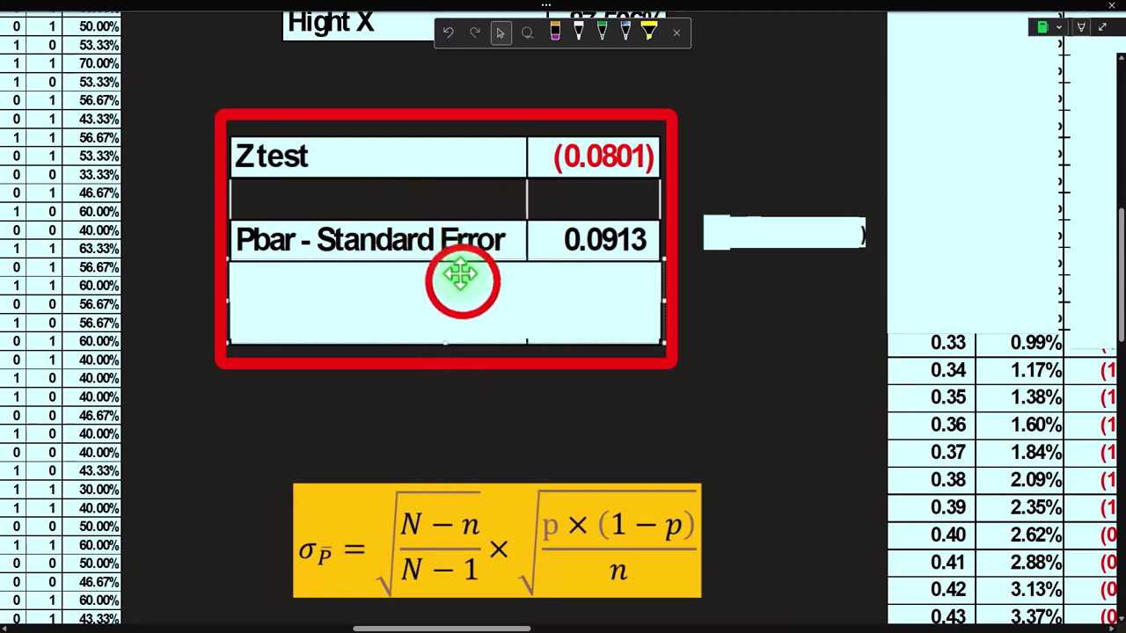
pyautogui.click(567, 241)
pyautogui.scroll(5, 568, 251)
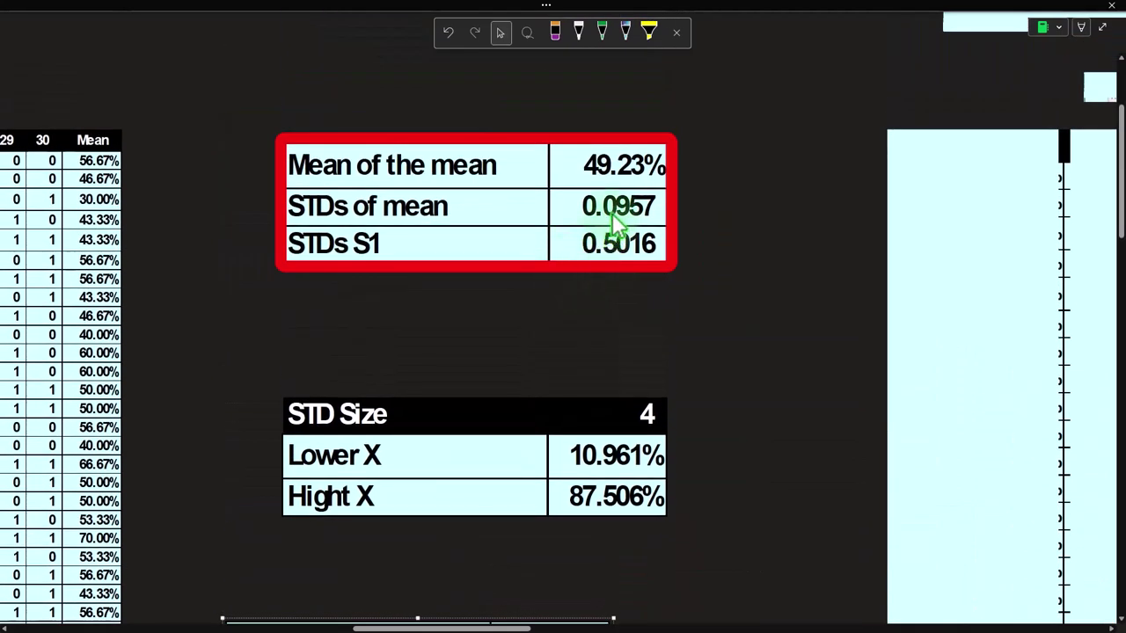
pyautogui.click(619, 225)
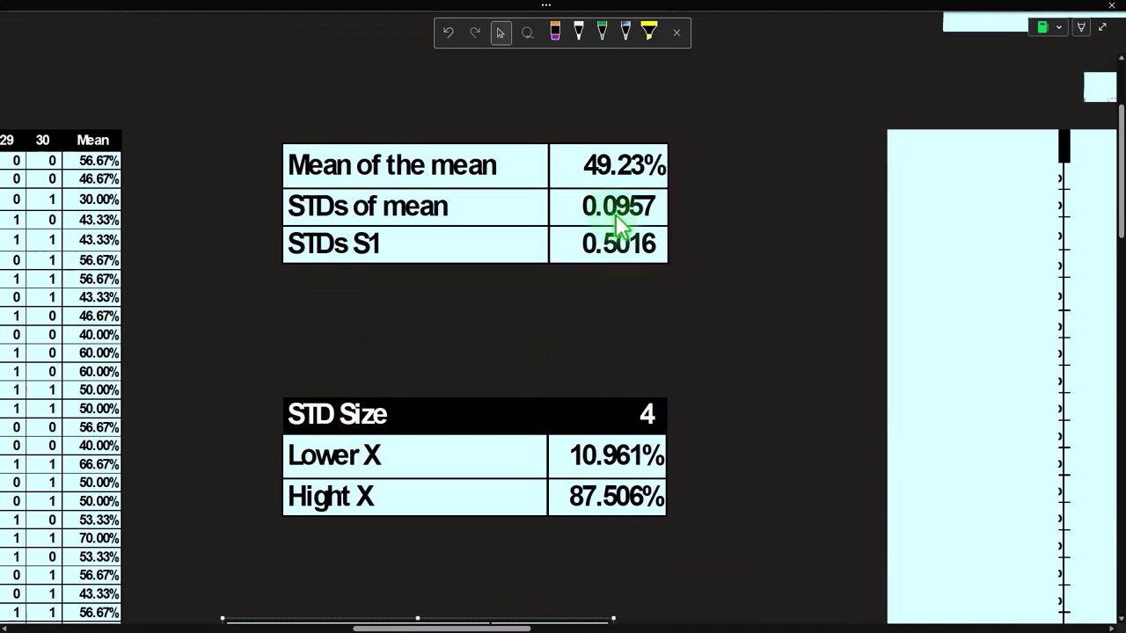
pyautogui.click(125, 168)
pyautogui.click(126, 360)
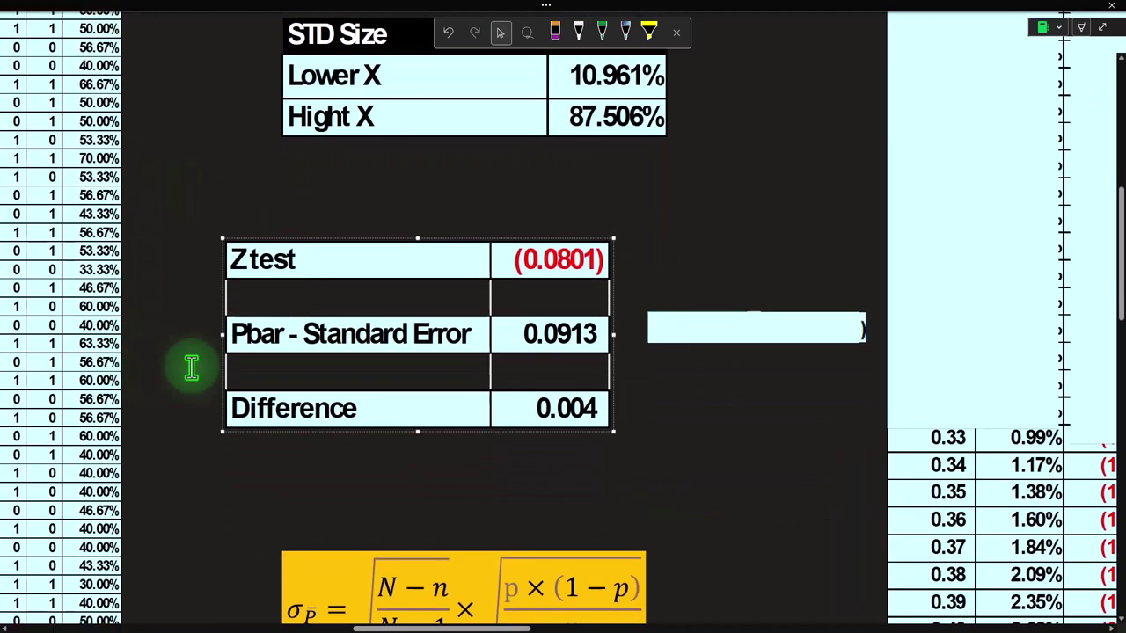
pyautogui.click(523, 366)
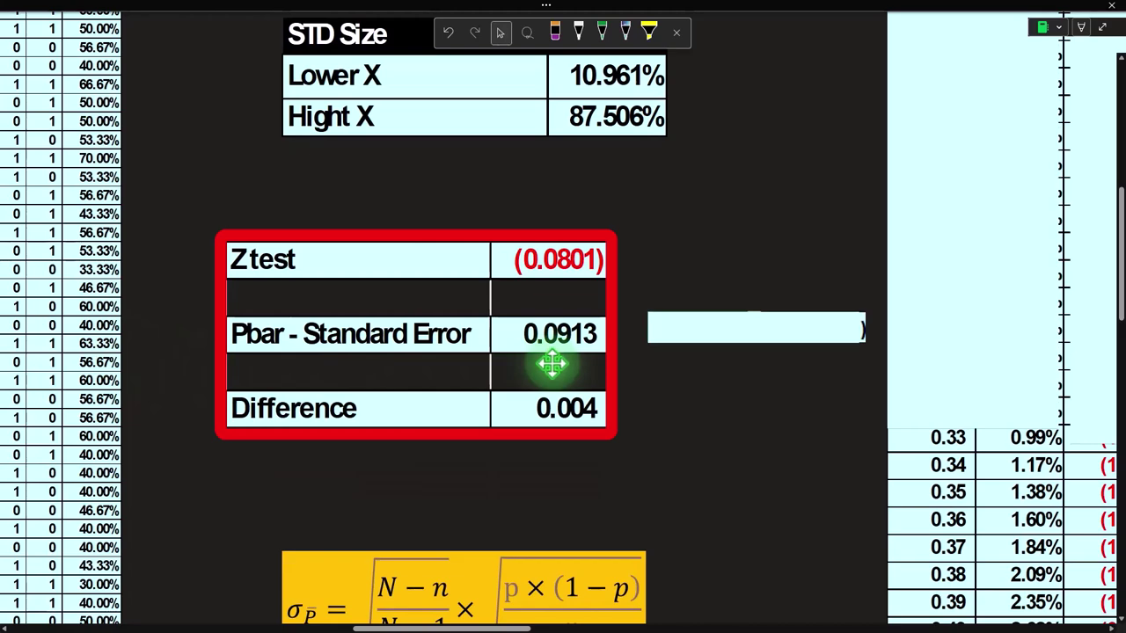
pyautogui.click(550, 367)
# Examine the Pbar standard error formula against the sample mean formula near the S1 histogram and the mean summary table.
pyautogui.click(557, 427)
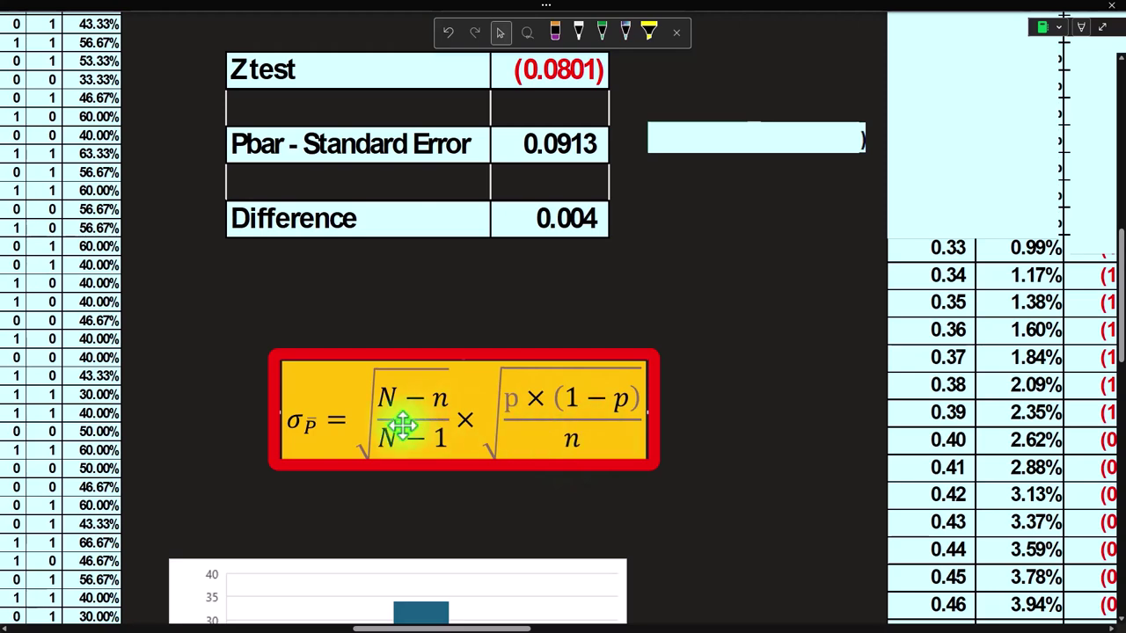
pyautogui.click(328, 431)
pyautogui.scroll(-2, 324, 405)
pyautogui.click(506, 618)
pyautogui.moveTo(506, 618); pyautogui.dragTo(150, 621)
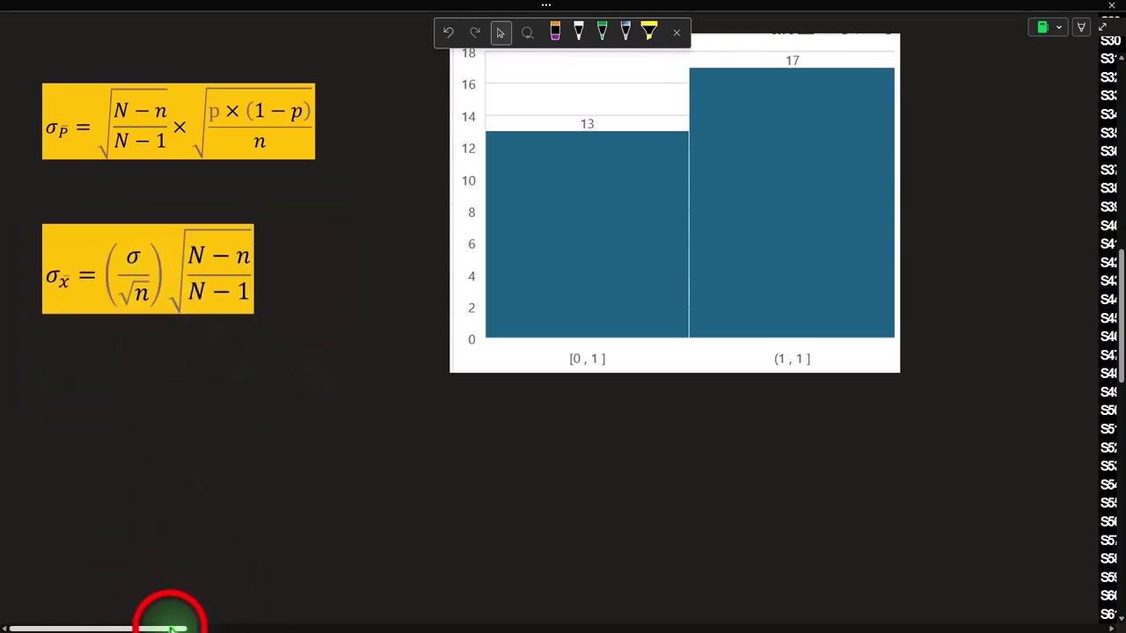
pyautogui.moveTo(180, 628); pyautogui.dragTo(524, 626)
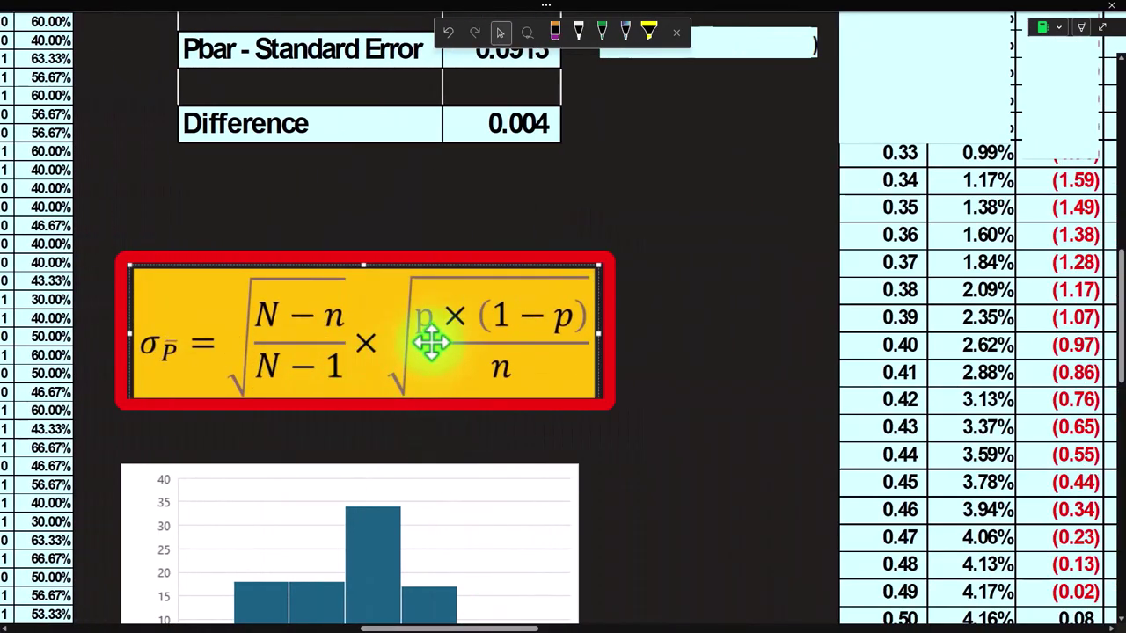
pyautogui.scroll(8, 464, 322)
pyautogui.scroll(5, 467, 328)
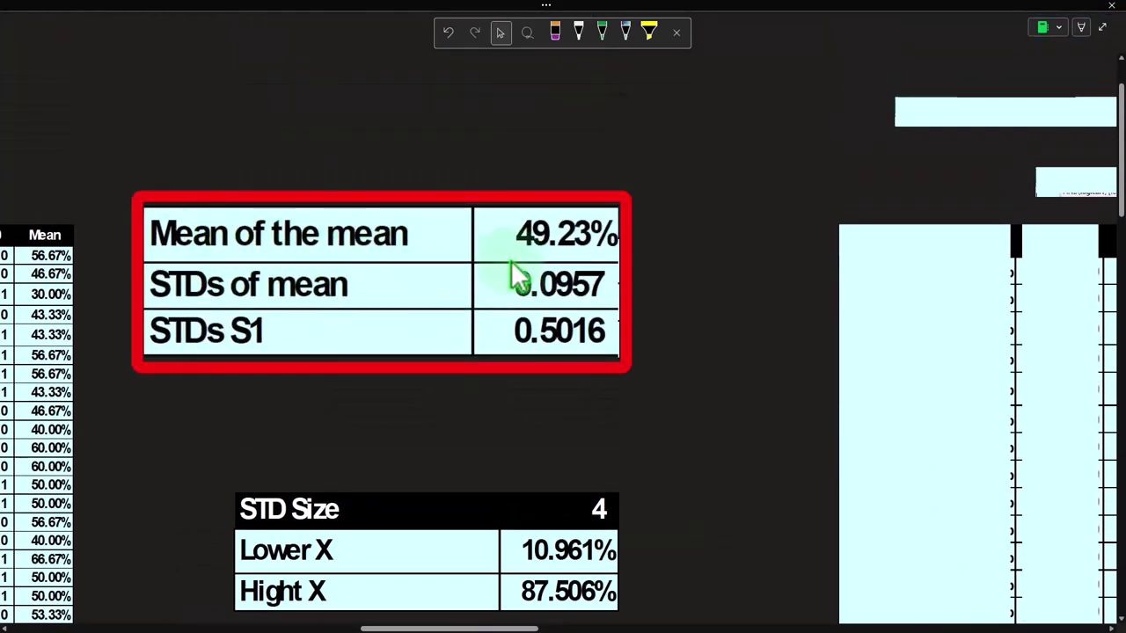
pyautogui.scroll(-10, 511, 260)
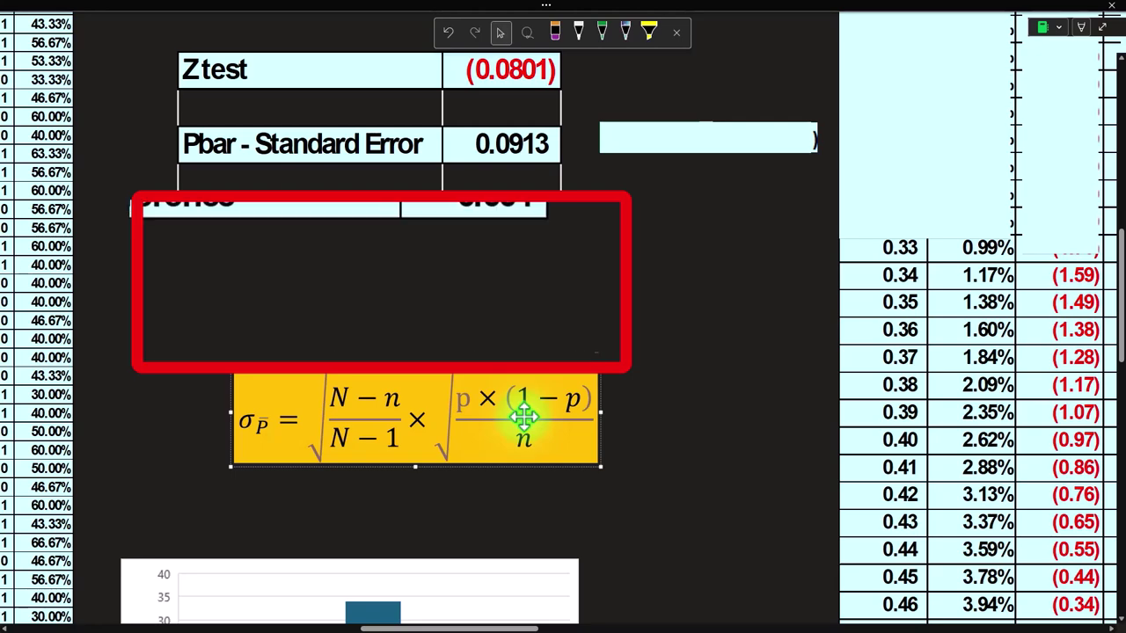
pyautogui.scroll(8, 523, 417)
pyautogui.scroll(2, 523, 417)
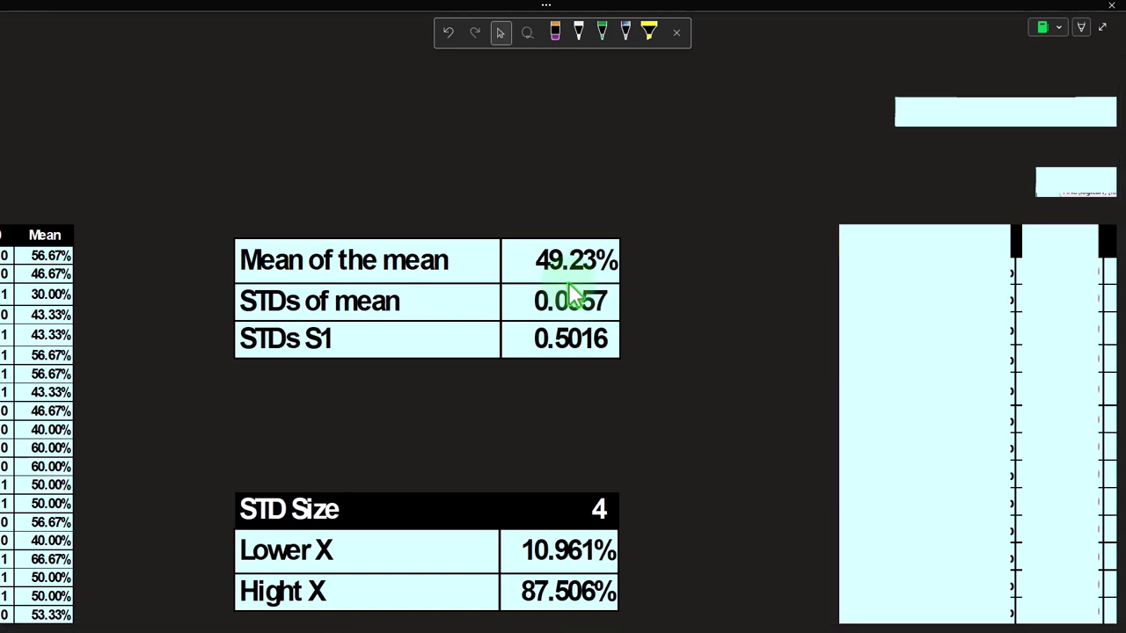
# Remove the cover beside the Pbar - Standard Error row to reveal its SQRT worksheet formula.
pyautogui.scroll(-8, 572, 296)
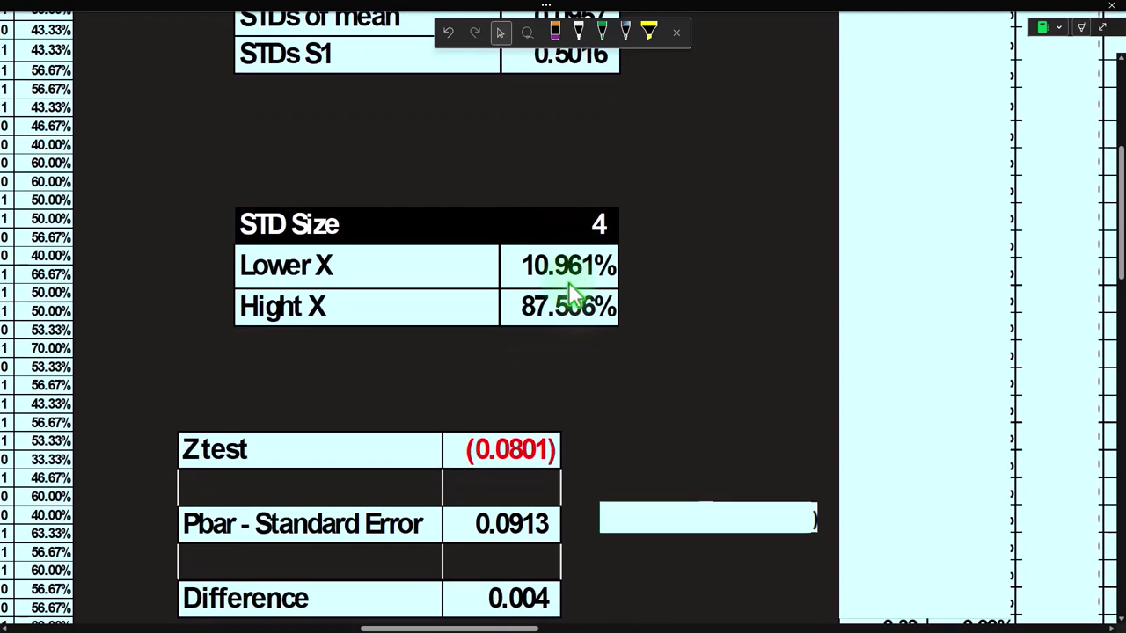
pyautogui.click(651, 326)
pyautogui.press('Delete')
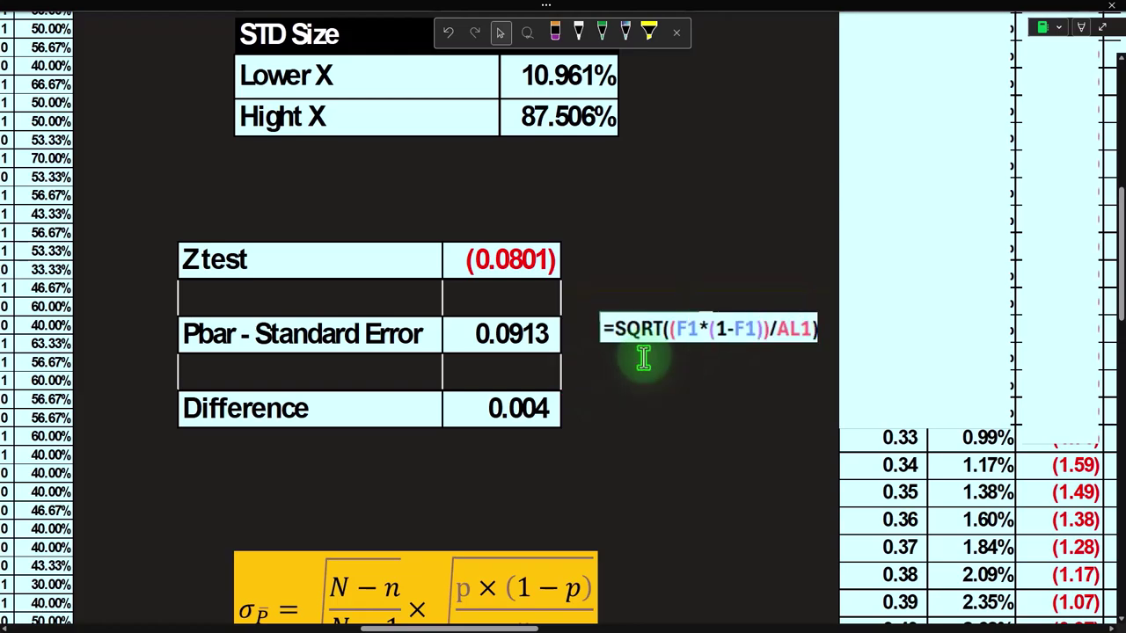
# Examine the histogram of sample means, relating it to the STD Size table with its Lower X and Hight X limits.
pyautogui.scroll(-6, 651, 356)
pyautogui.scroll(6, 643, 356)
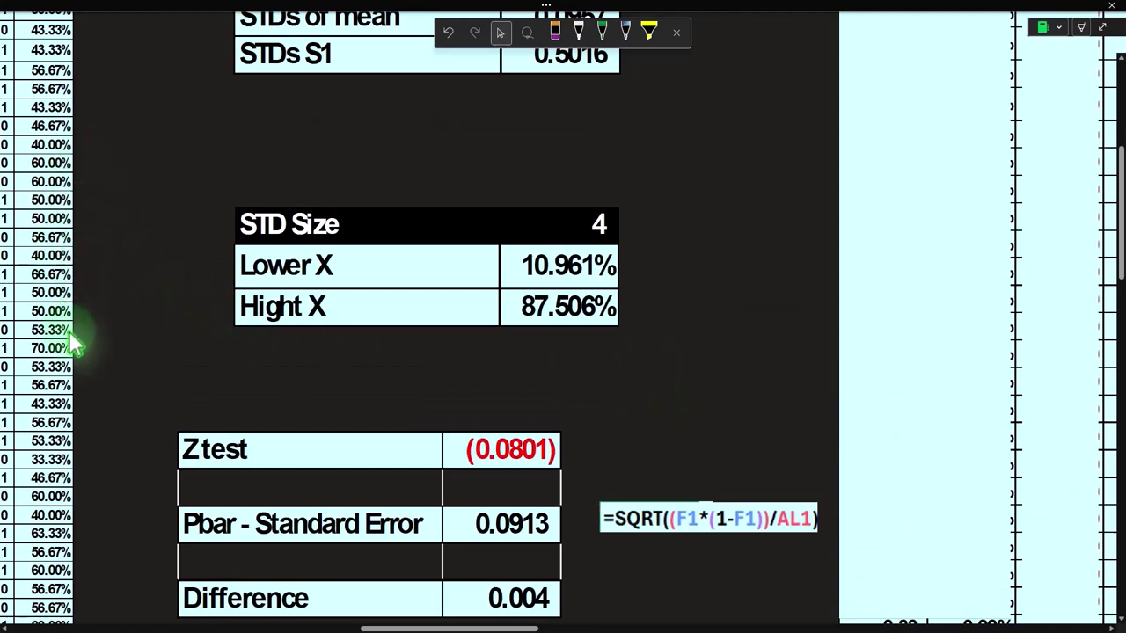
pyautogui.scroll(-6, 74, 345)
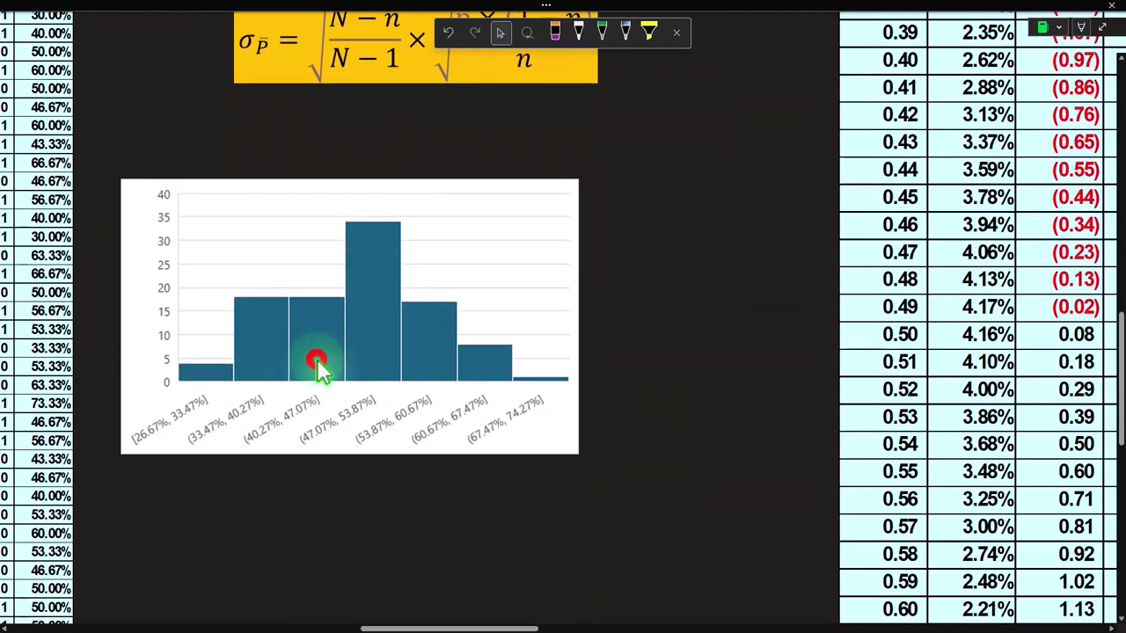
pyautogui.click(262, 360)
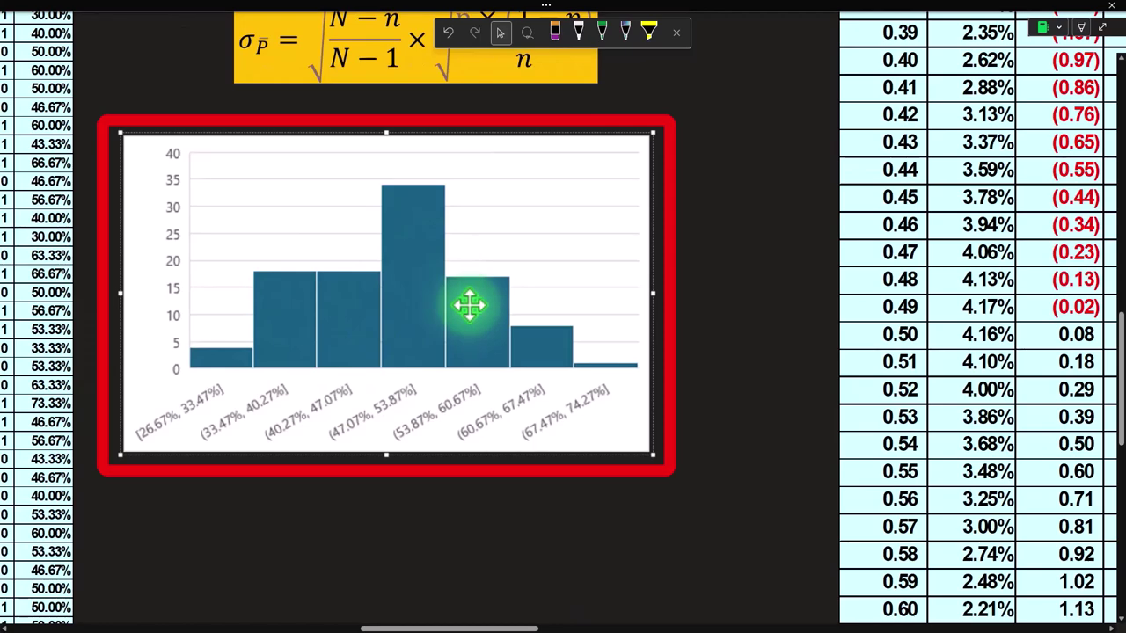
pyautogui.scroll(10, 422, 326)
pyautogui.scroll(5, 422, 326)
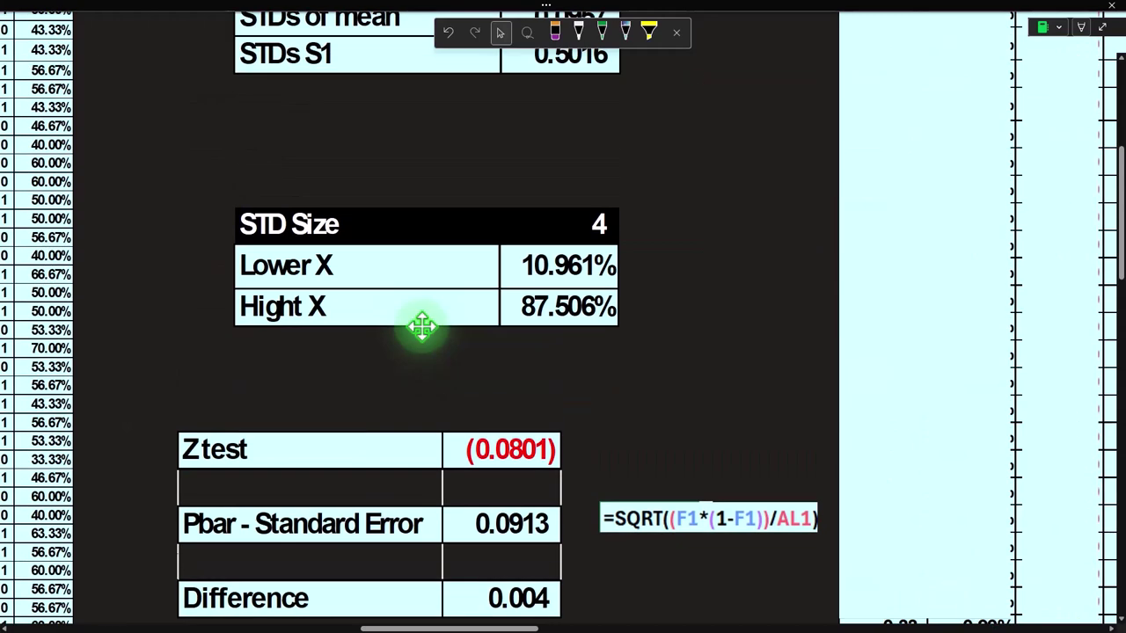
pyautogui.scroll(-3, 422, 326)
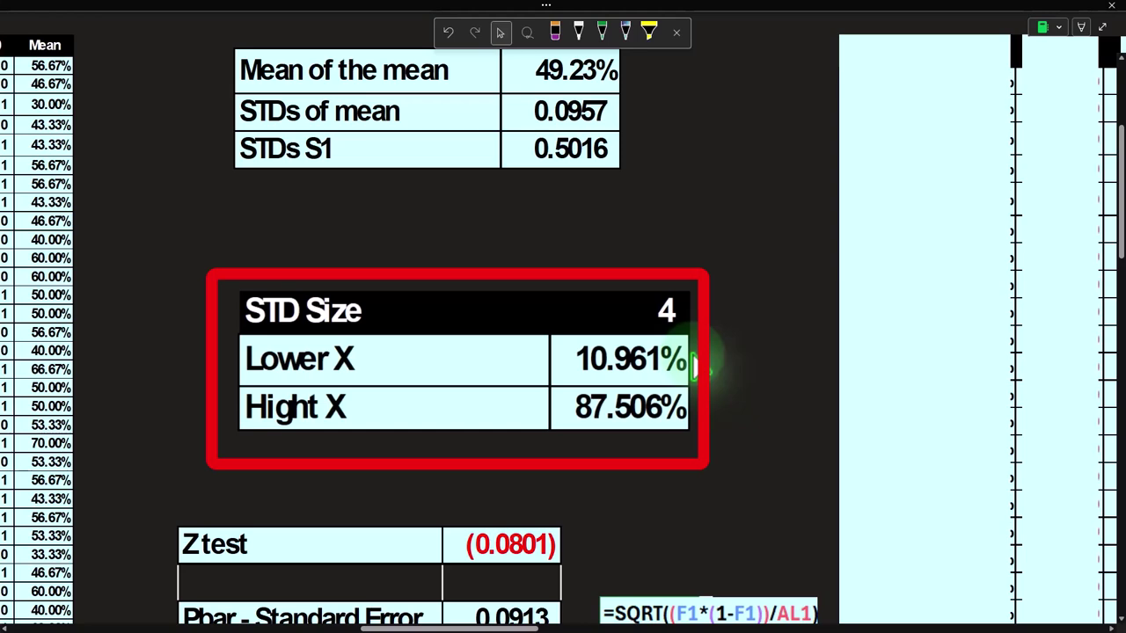
pyautogui.scroll(3, 746, 358)
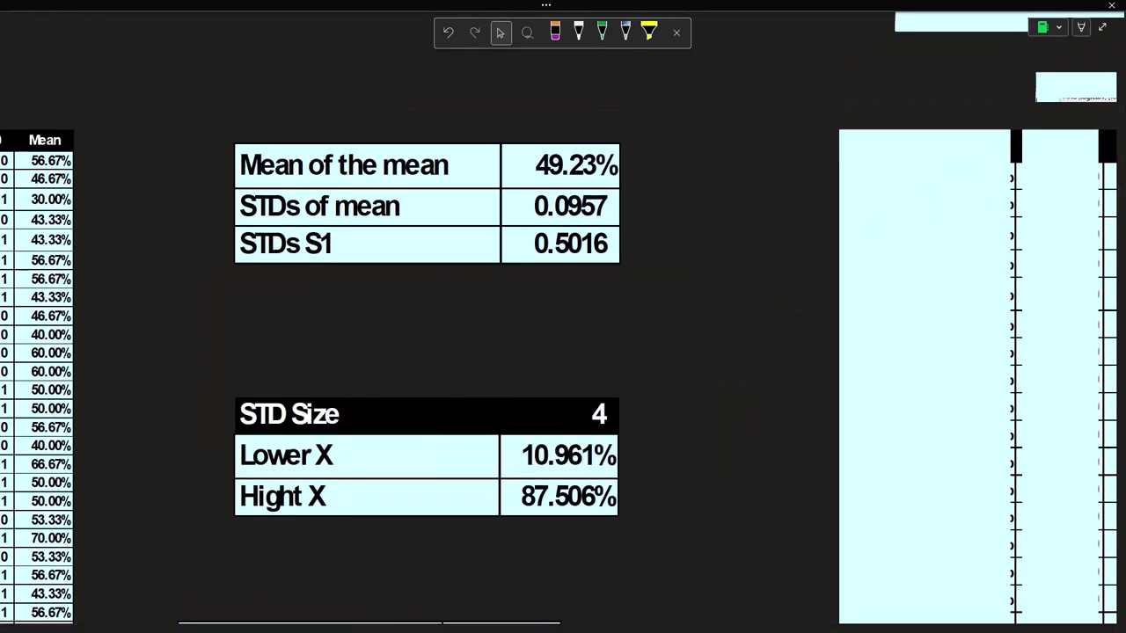
# Bring the Calculator beside the summary tables and multiply the STDs of mean, 0.0957, by 4.
pyautogui.moveTo(1124, 389); pyautogui.dragTo(875, 245)
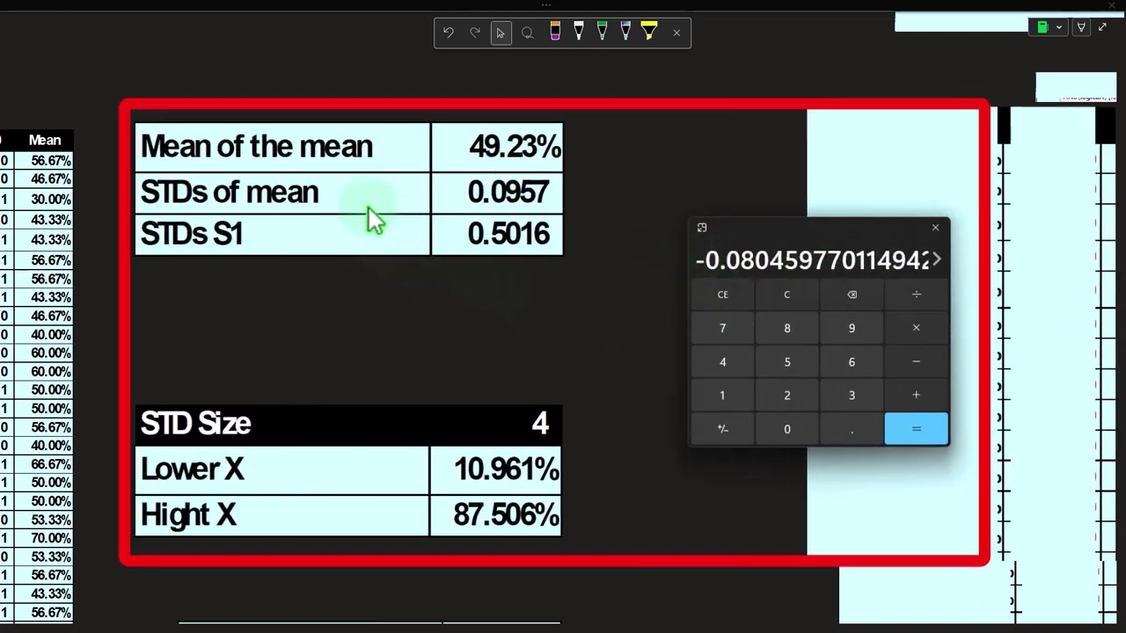
pyautogui.click(786, 293)
pyautogui.write('.49')
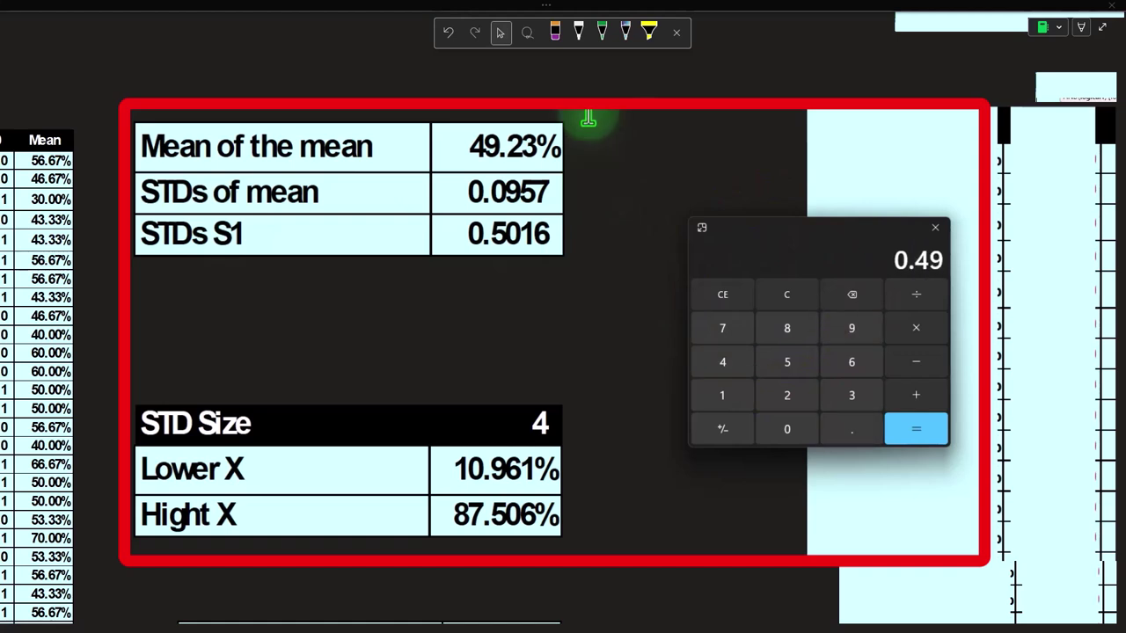
pyautogui.write('23')
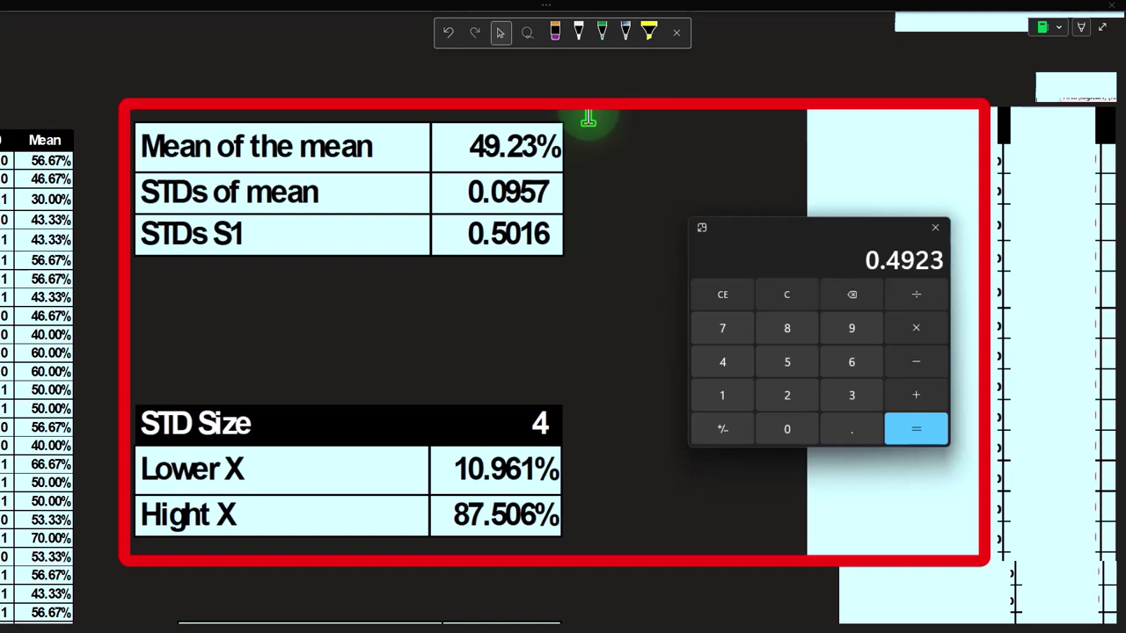
pyautogui.click(786, 294)
pyautogui.write('.0957')
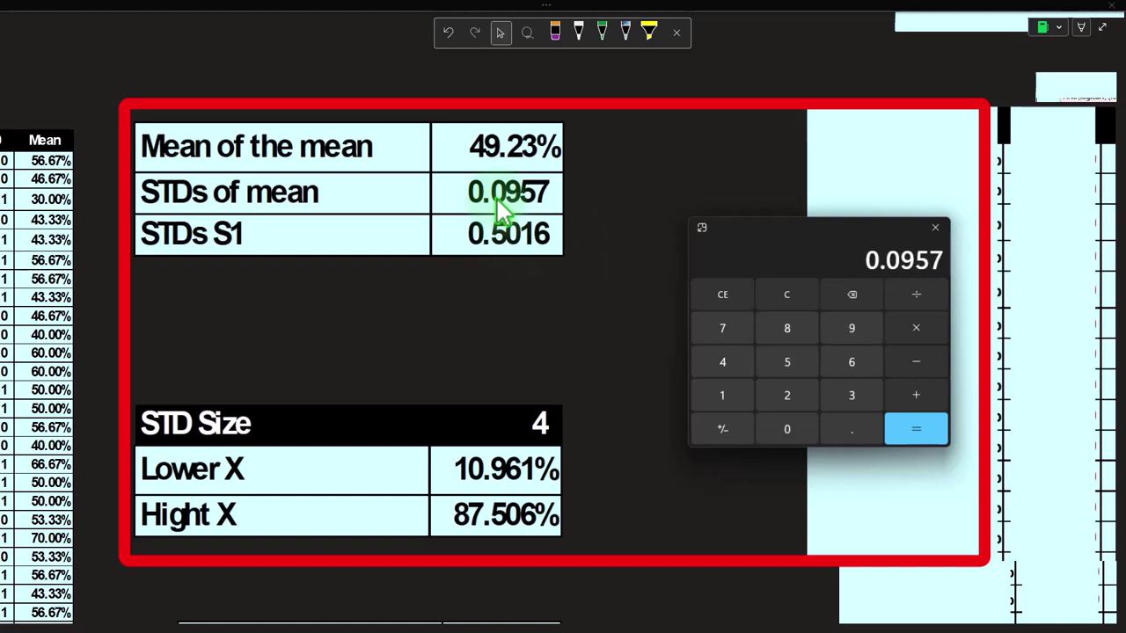
pyautogui.write('*4')
pyautogui.press('Return')
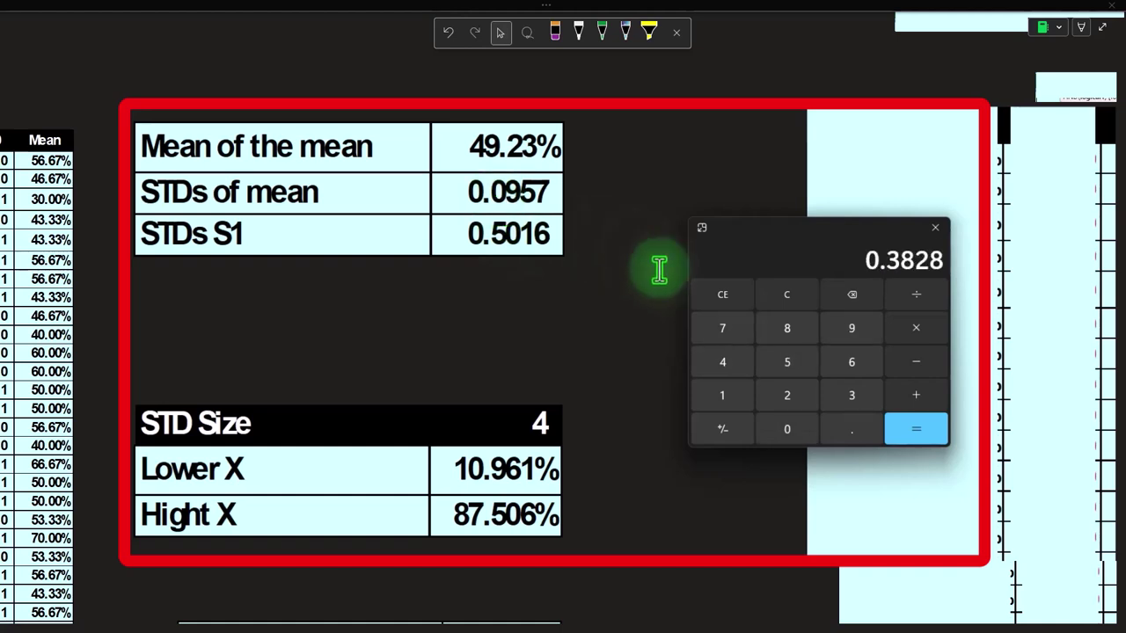
# Add 0.4923 to the Calculator product to check the Hight X limit, and put the Calculator away.
pyautogui.click(929, 399)
pyautogui.click(929, 399)
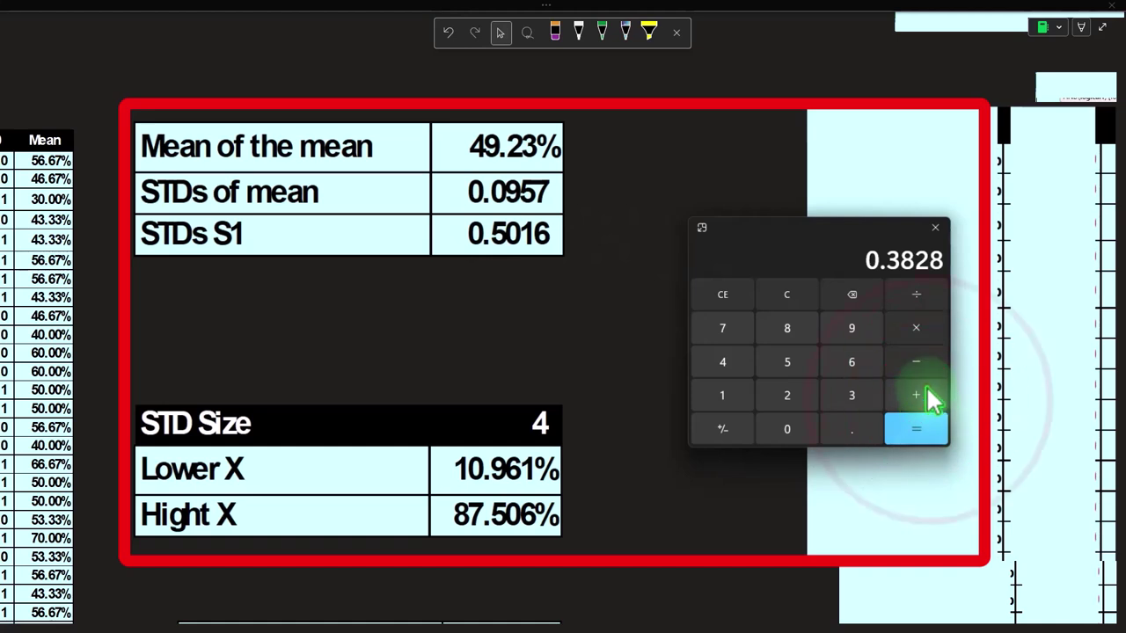
pyautogui.write('.4')
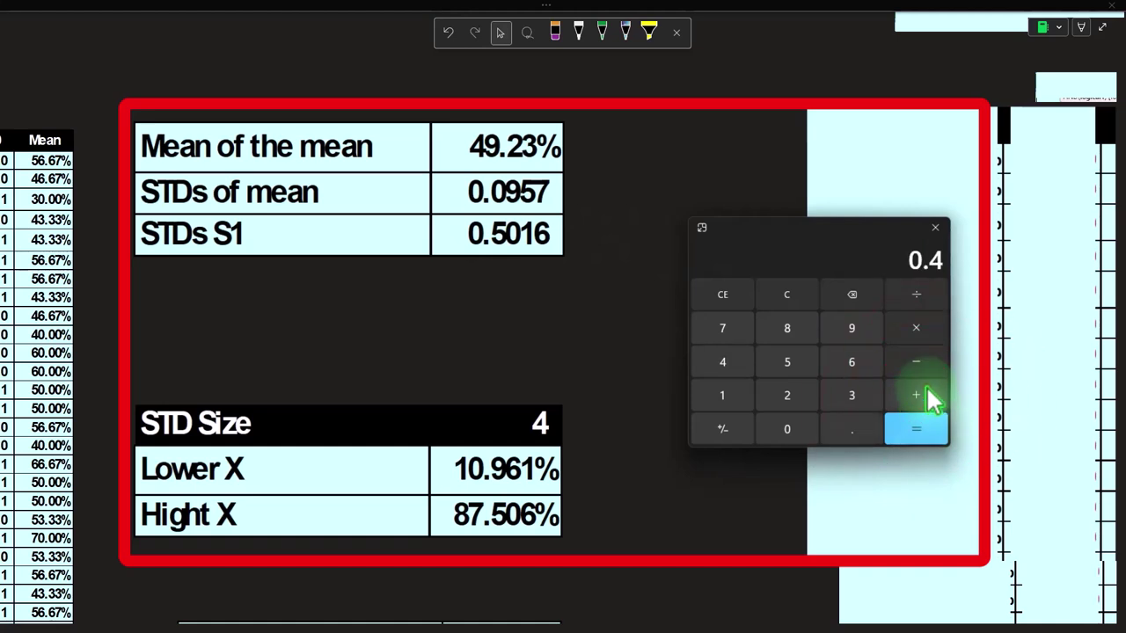
pyautogui.write('9')
pyautogui.press('Return')
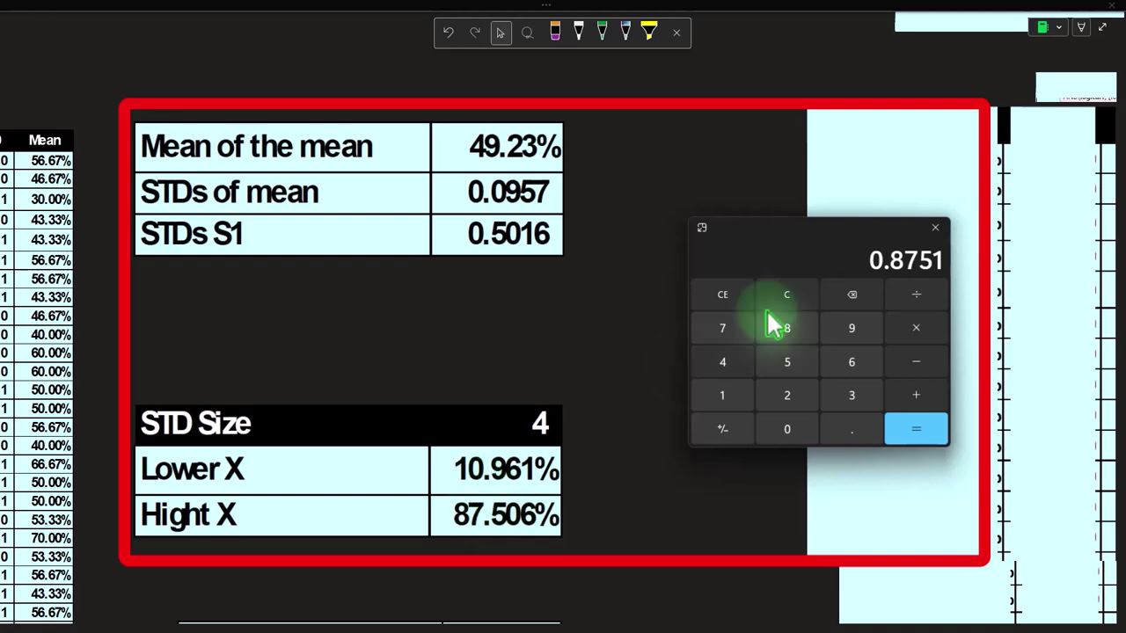
pyautogui.click(838, 239)
pyautogui.moveTo(838, 239); pyautogui.dragTo(1124, 290)
pyautogui.click(746, 286)
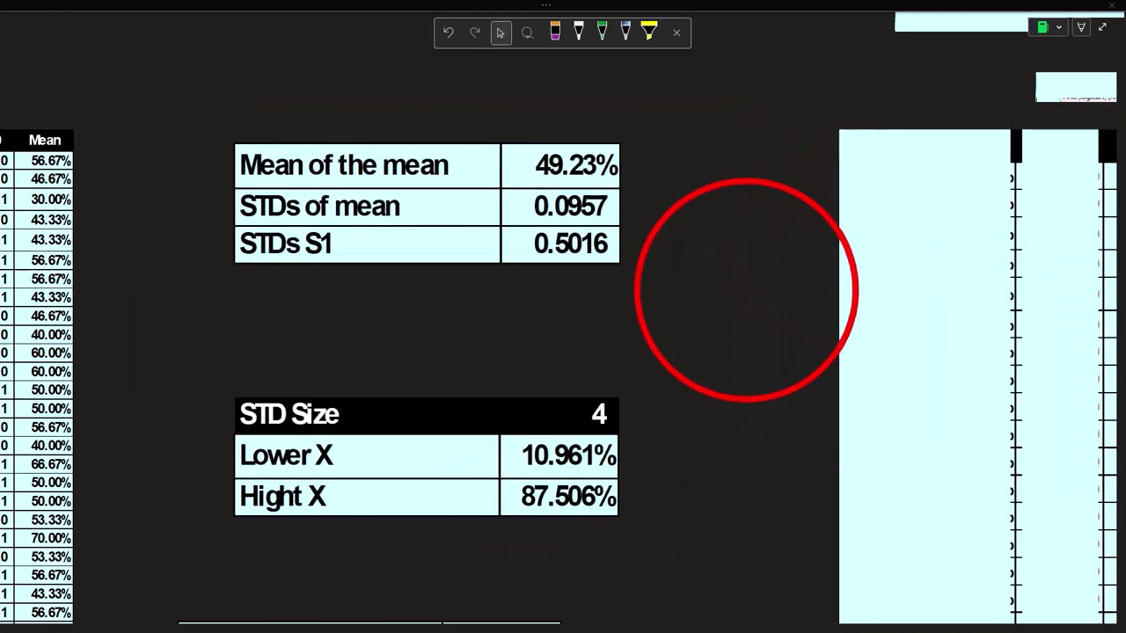
# Remove the cover from the upper part of the X and P(x) columns in the distribution table.
pyautogui.click(472, 624)
pyautogui.moveTo(472, 628); pyautogui.dragTo(520, 623)
pyautogui.click(580, 346)
pyautogui.click(626, 157)
pyautogui.press('Delete')
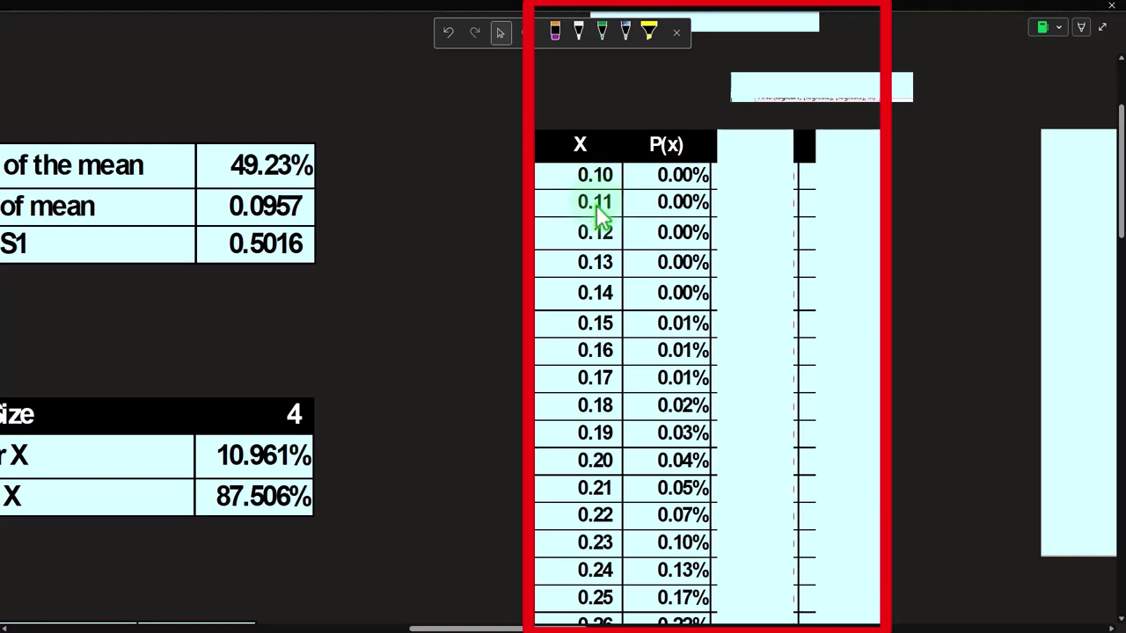
# Uncover the NORM.DIST formula above the X and P(x) columns of the distribution table.
pyautogui.scroll(-15, 599, 220)
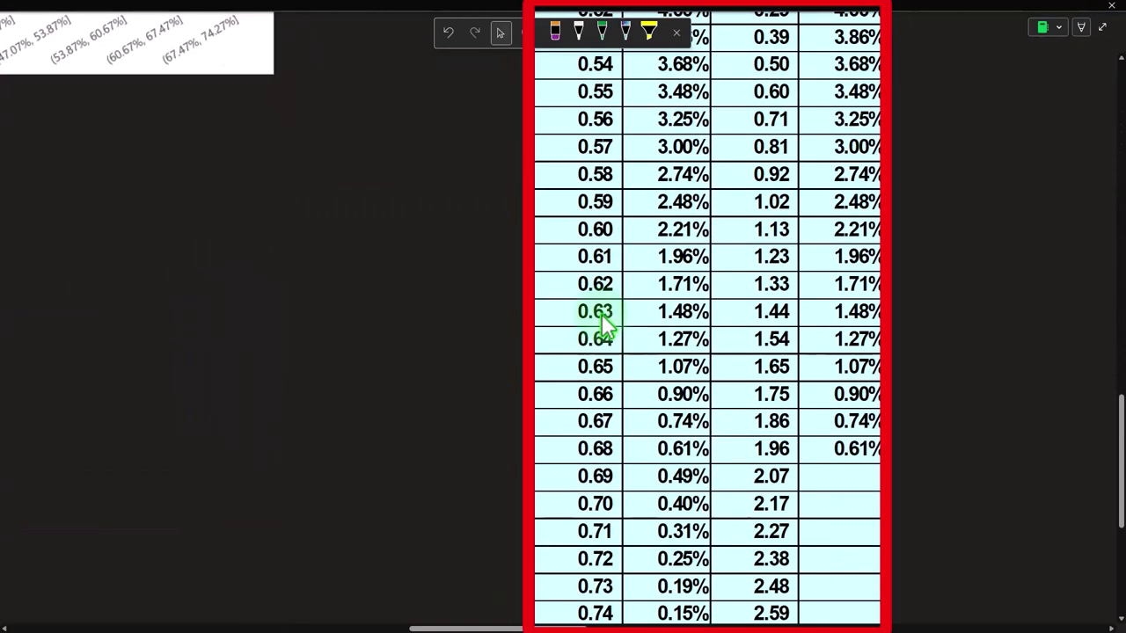
pyautogui.scroll(15, 607, 325)
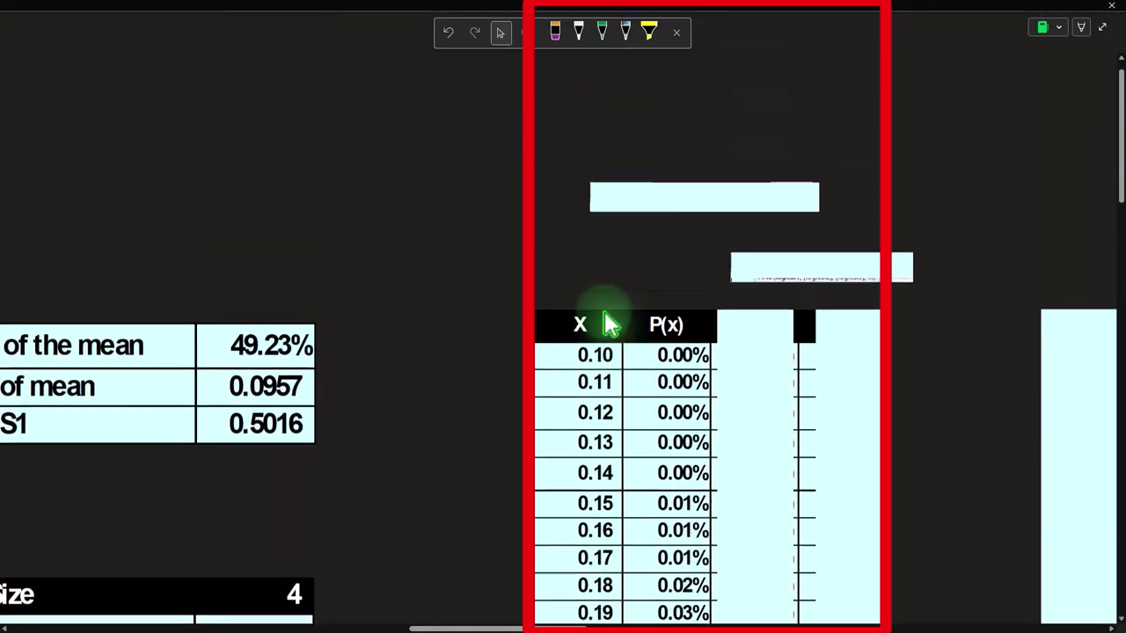
pyautogui.scroll(-2, 609, 334)
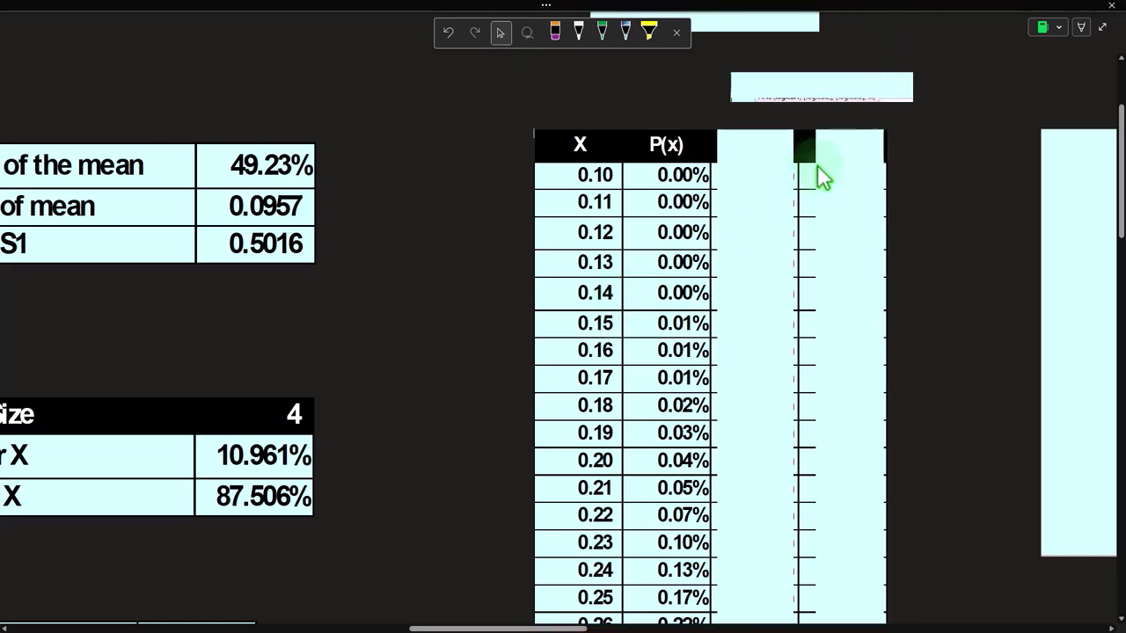
pyautogui.scroll(1, 790, 178)
pyautogui.click(708, 116)
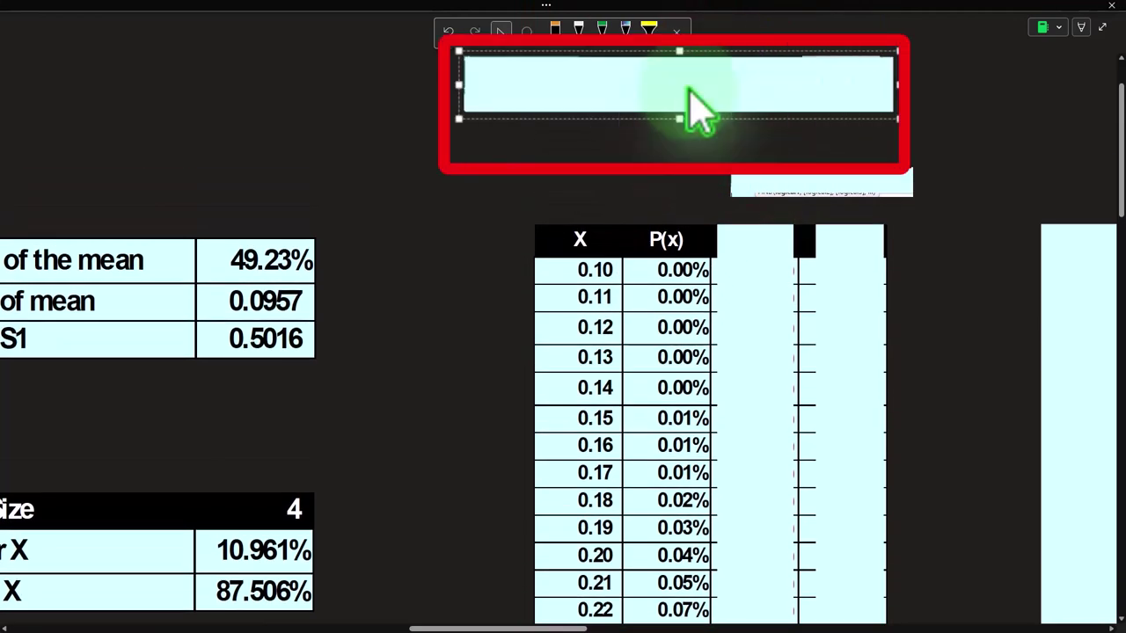
pyautogui.doubleClick(701, 112)
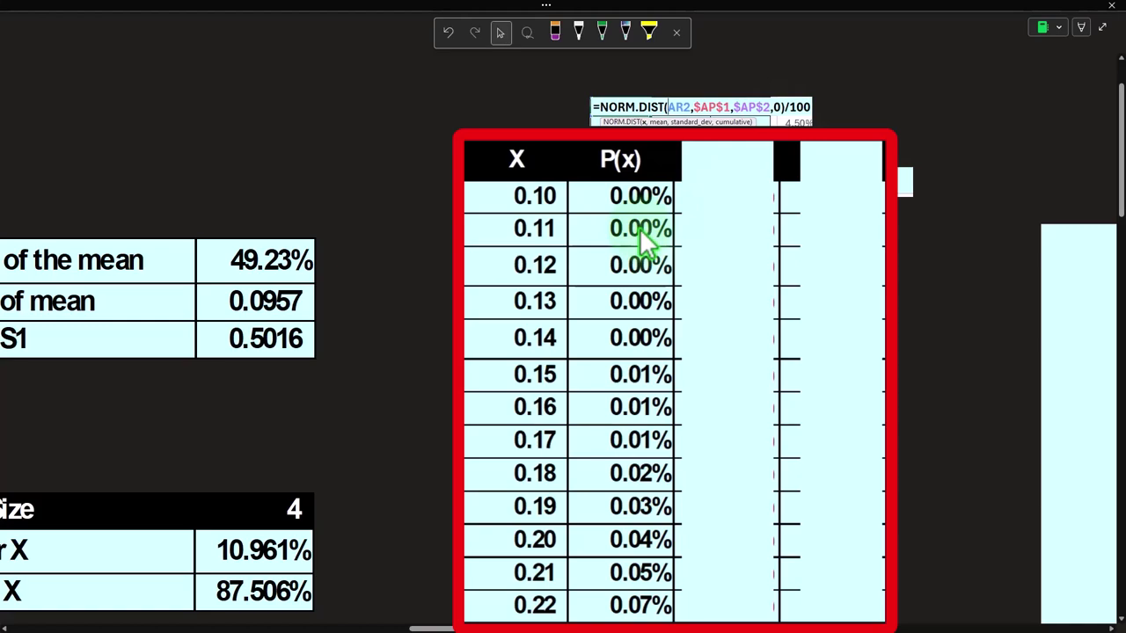
# Review the P(x) values down the distribution table and remove the cover from its Z column.
pyautogui.scroll(-13, 639, 228)
pyautogui.scroll(-5, 634, 234)
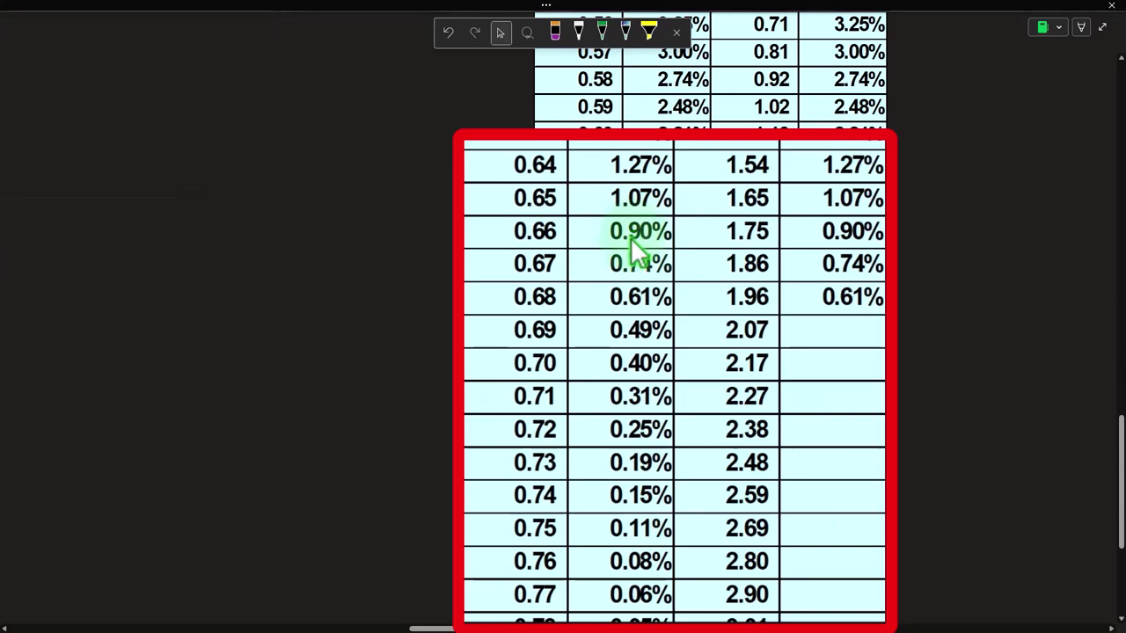
pyautogui.scroll(12, 630, 238)
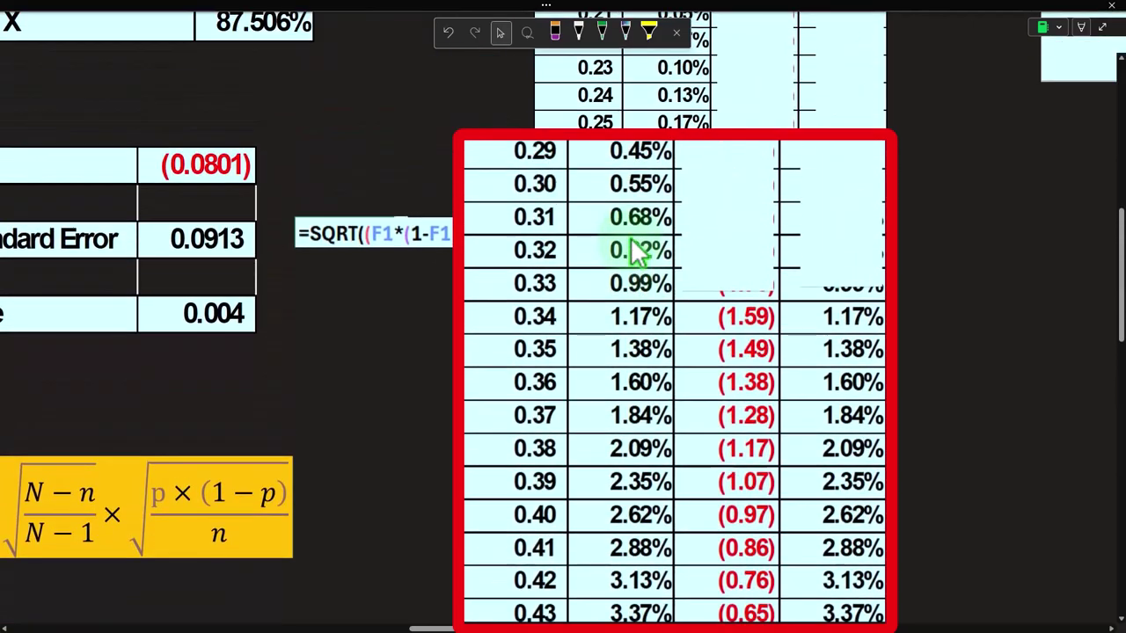
pyautogui.scroll(6, 630, 245)
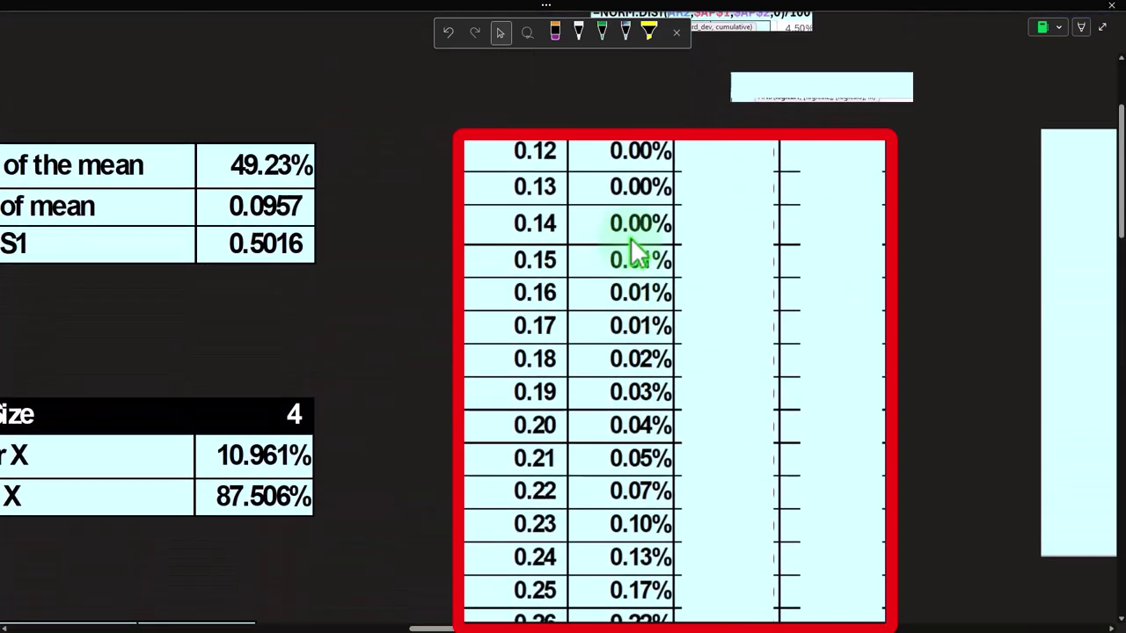
pyautogui.scroll(3, 630, 251)
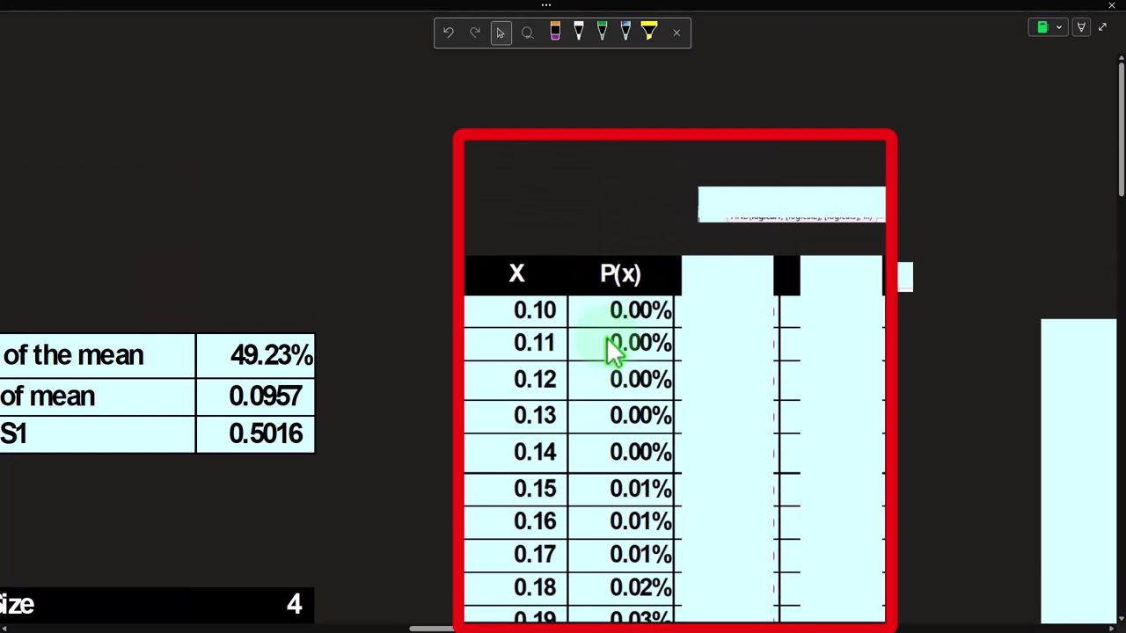
pyautogui.scroll(-2, 613, 350)
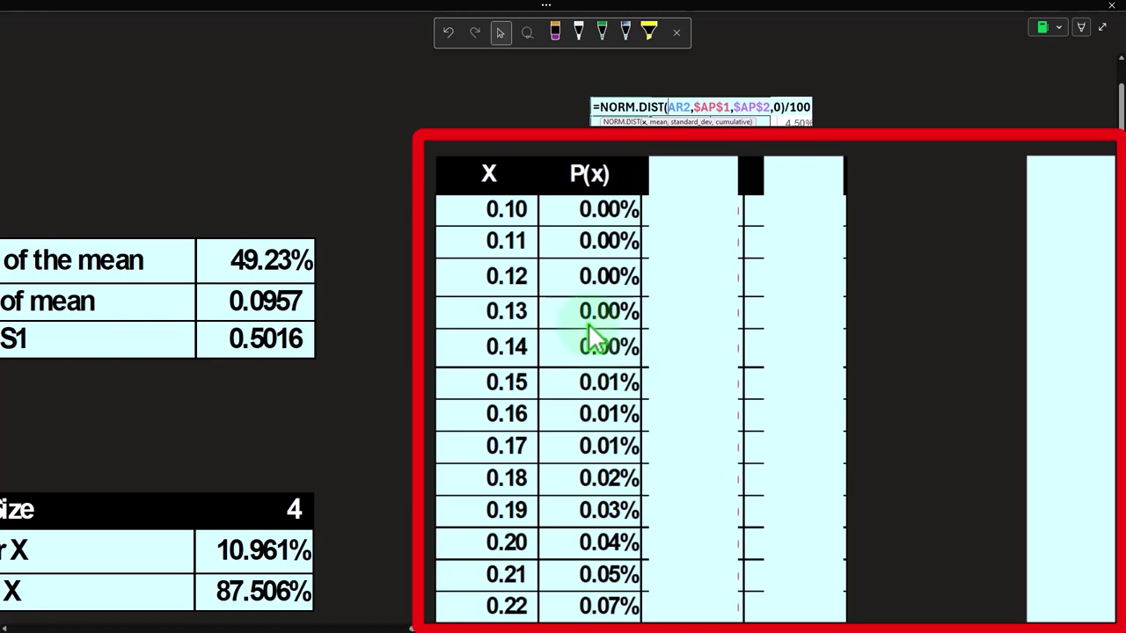
pyautogui.click(705, 213)
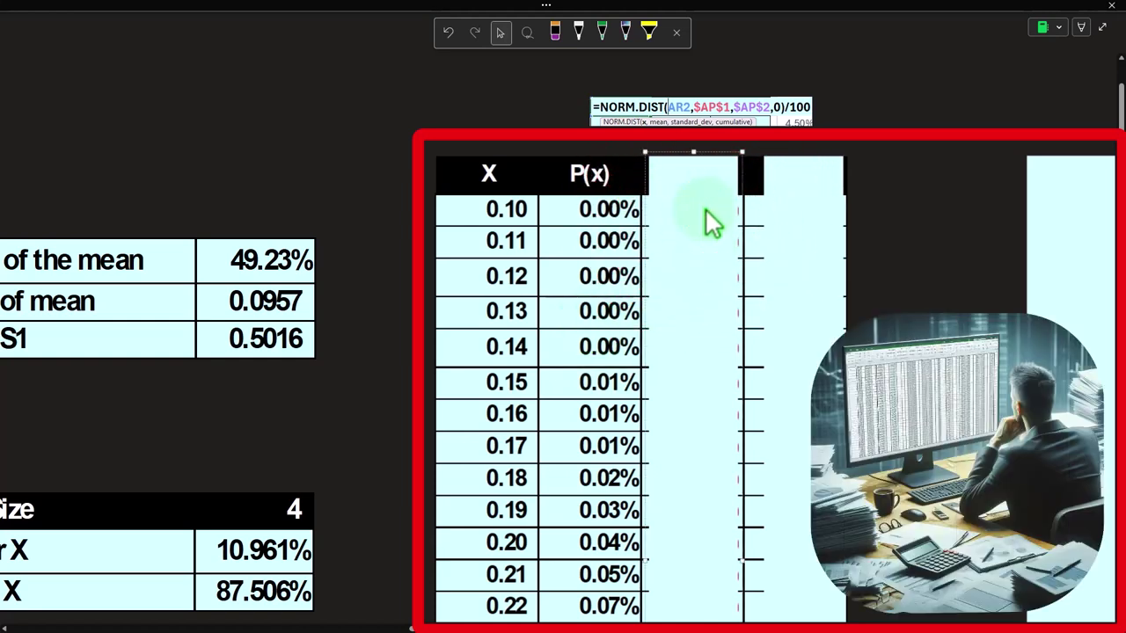
pyautogui.press('Delete')
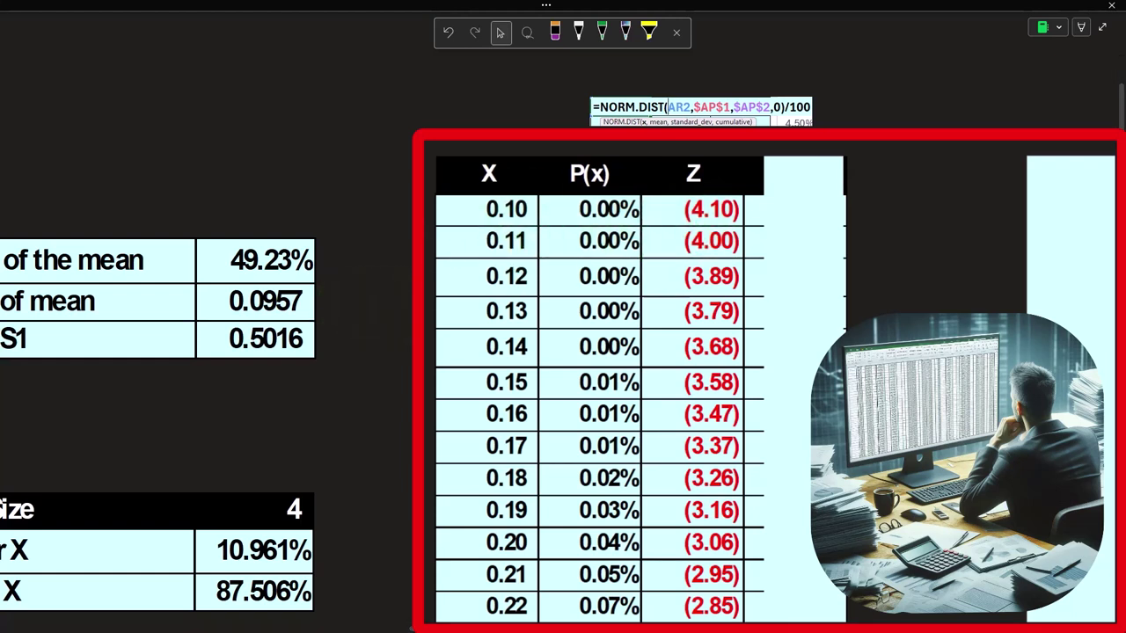
# Bring the Calculator beside the Z column, subtract 0.5 from 0.1 and divide the result by 0.0957.
pyautogui.moveTo(967, 626)
pyautogui.mouseDown()
pyautogui.moveTo(758, 566)
pyautogui.moveTo(761, 385)
pyautogui.moveTo(938, 172)
pyautogui.mouseUp()
pyautogui.click(903, 243)
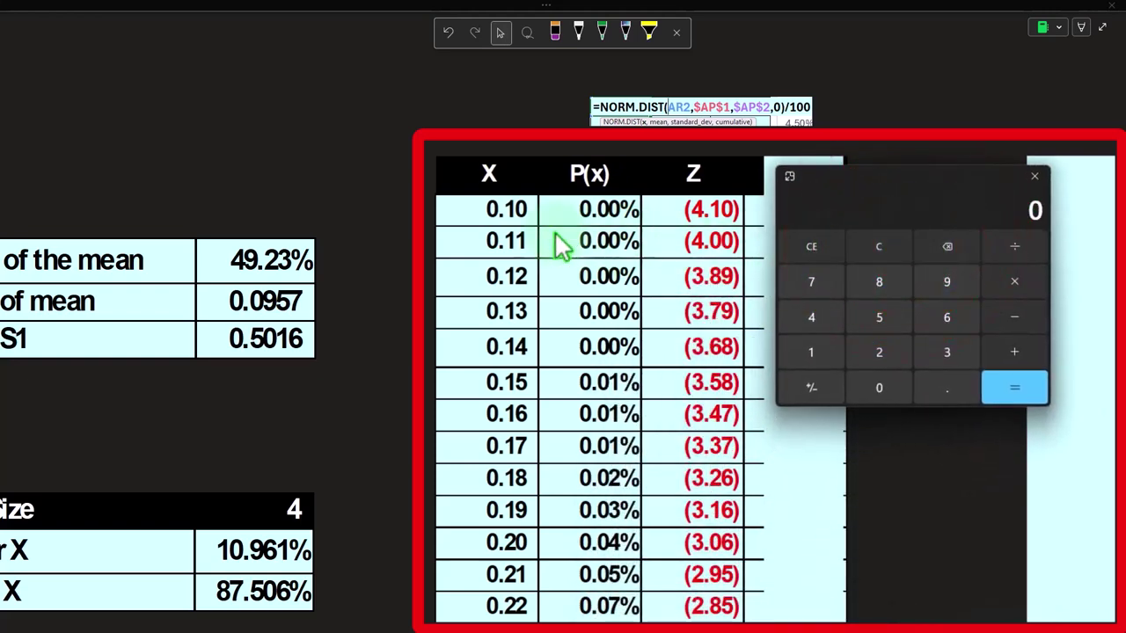
pyautogui.write('.1')
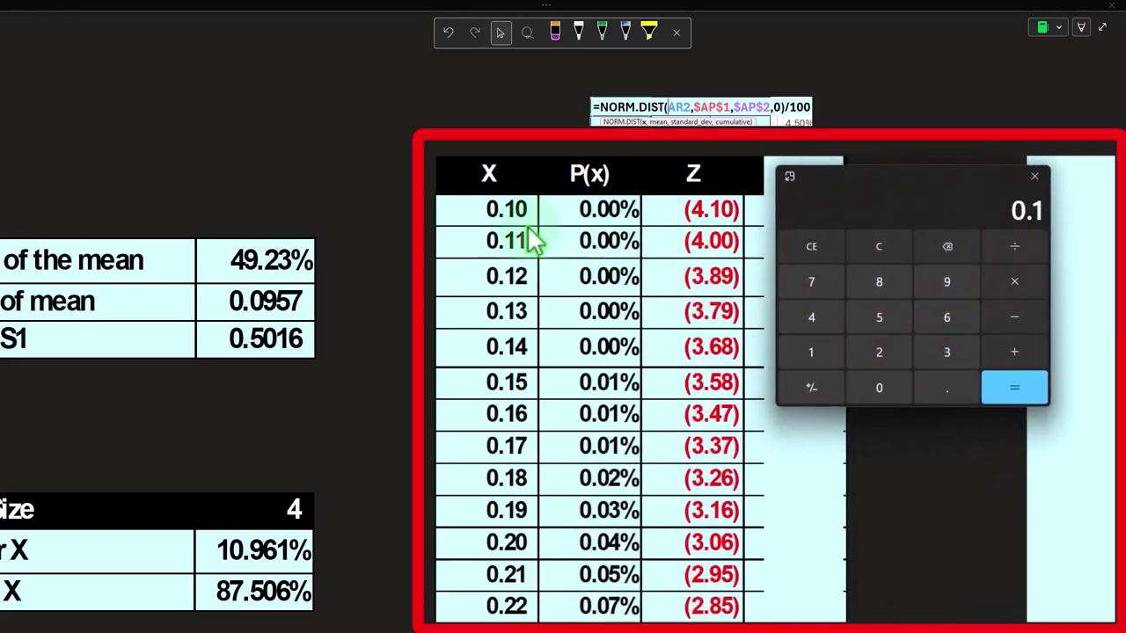
pyautogui.write('-.5')
pyautogui.press('Return')
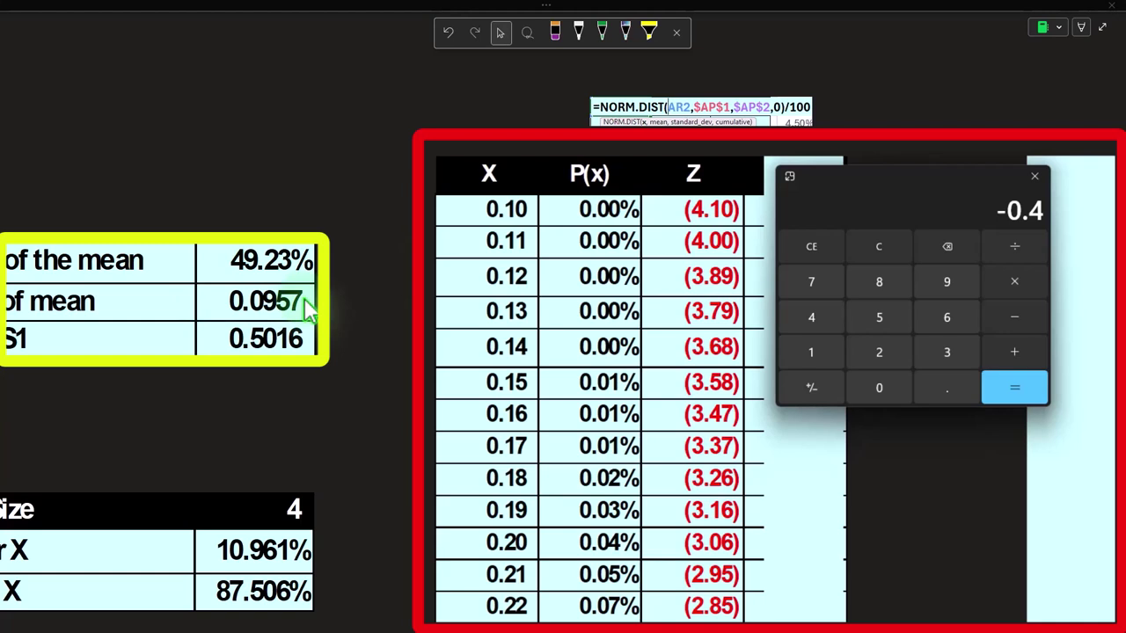
pyautogui.write('/.0957')
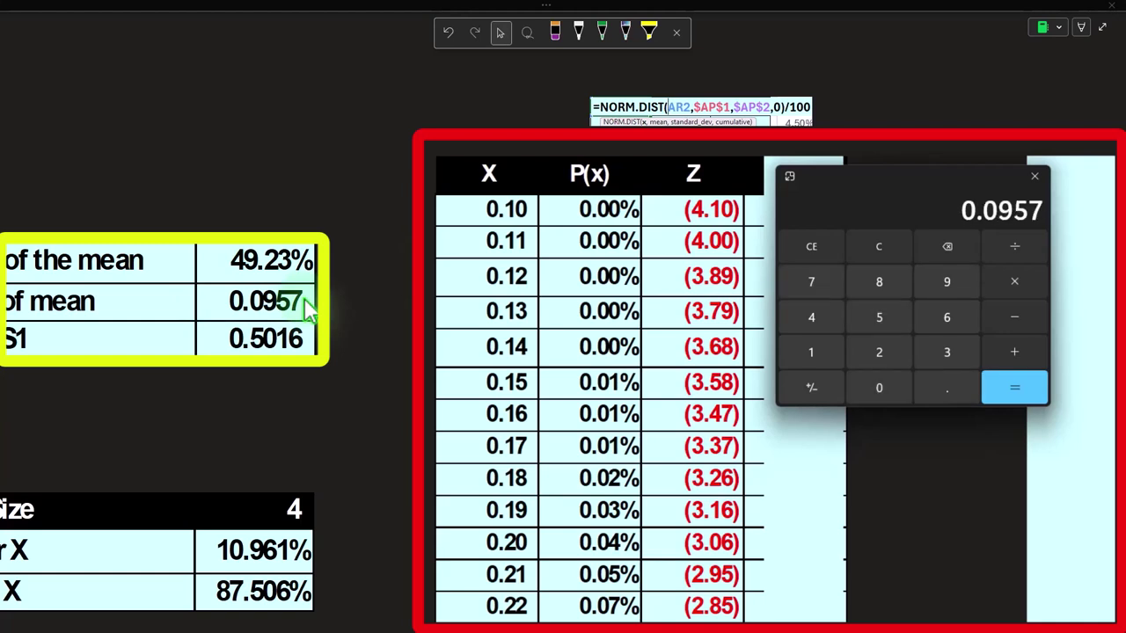
pyautogui.press('Return')
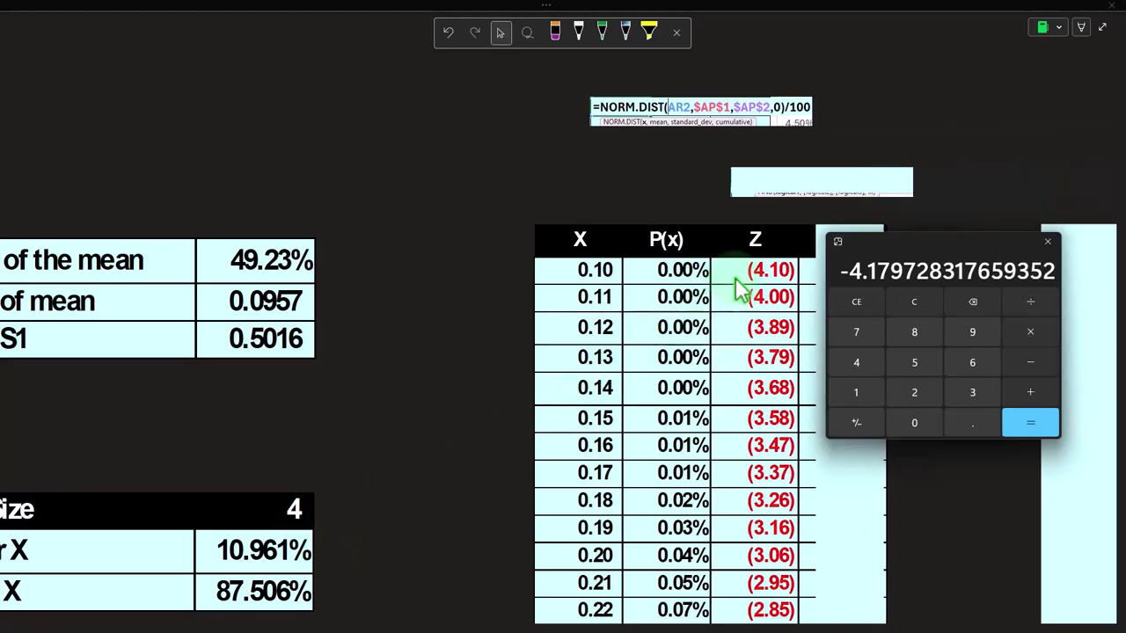
# Examine the Z values down to the X = 0.88 row, and put the Calculator away.
pyautogui.scroll(-10, 736, 289)
pyautogui.scroll(-4, 739, 289)
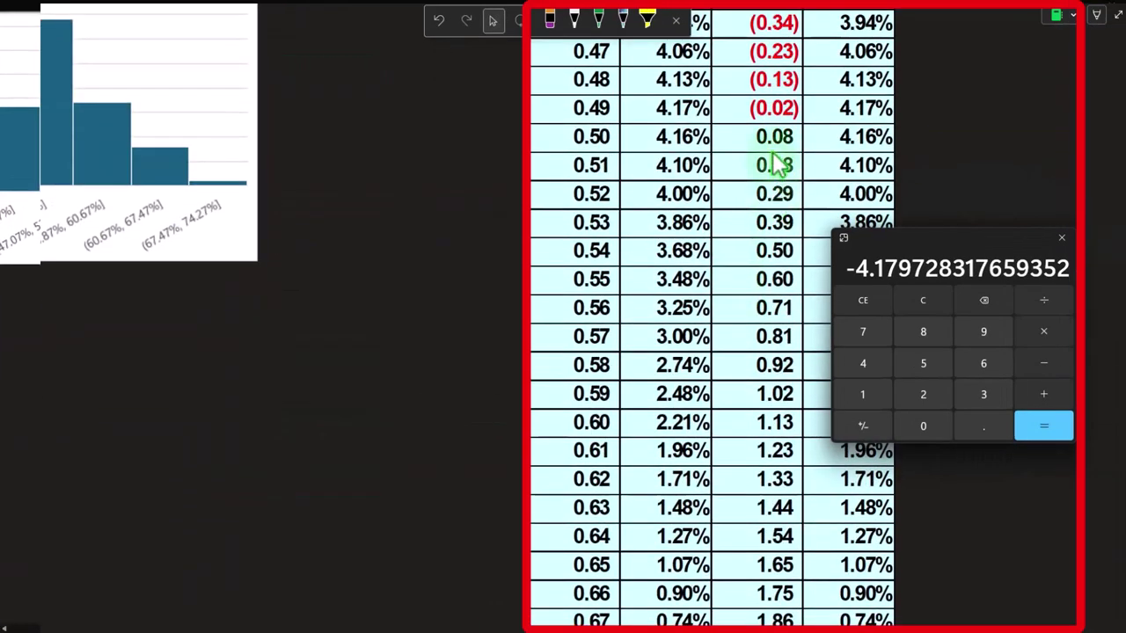
pyautogui.scroll(-10, 754, 252)
pyautogui.scroll(10, 729, 334)
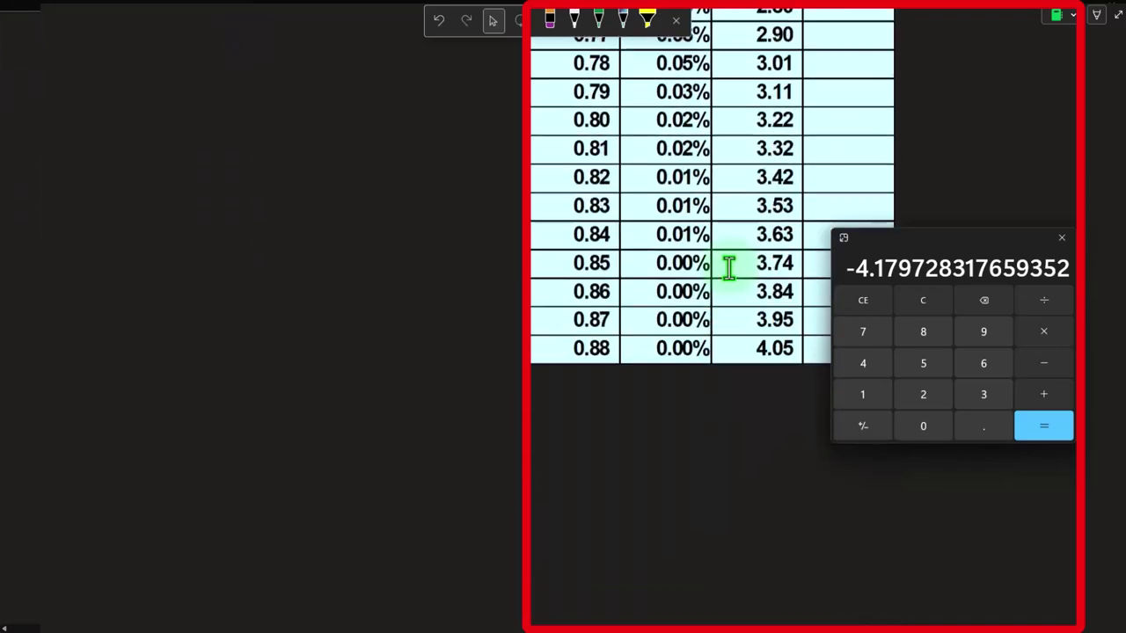
pyautogui.scroll(15, 723, 290)
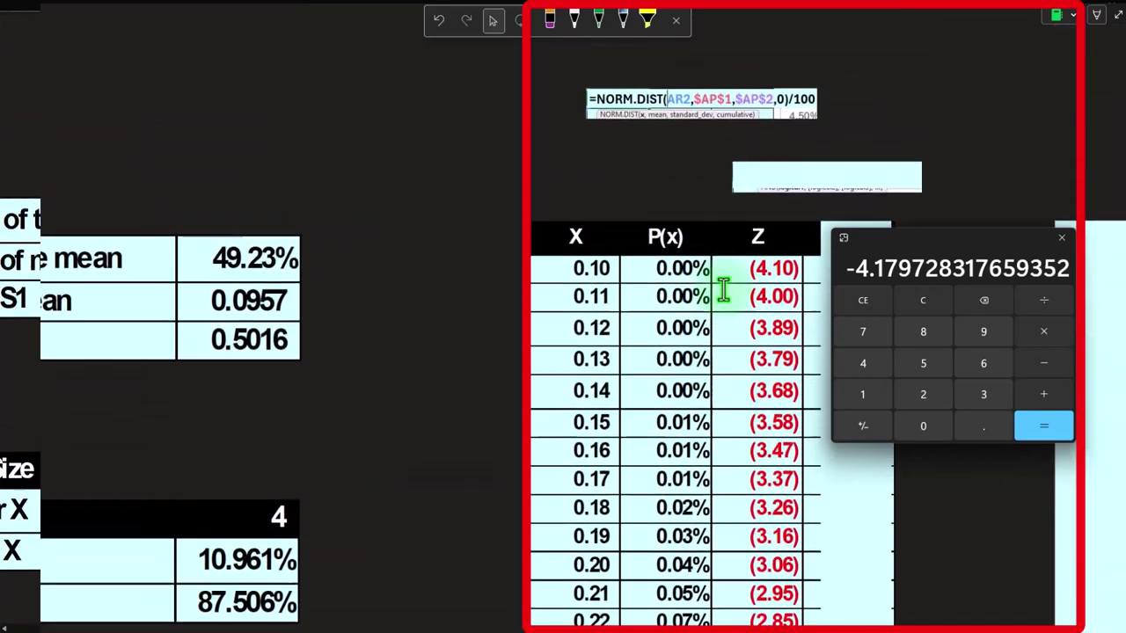
pyautogui.click(1003, 240)
pyautogui.moveTo(968, 243); pyautogui.dragTo(1123, 351)
# Remove the cover from the -2<Z<2 column and select the cover over the formula above it.
pyautogui.click(849, 286)
pyautogui.scroll(-7, 848, 286)
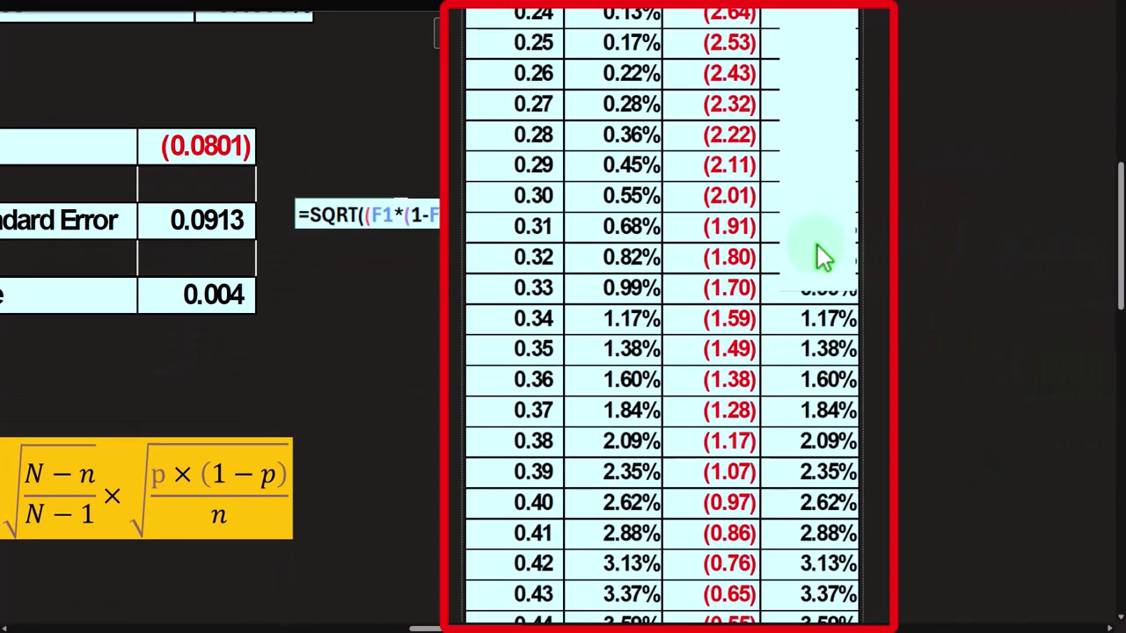
pyautogui.click(830, 300)
pyautogui.scroll(7, 829, 290)
pyautogui.scroll(-2, 810, 262)
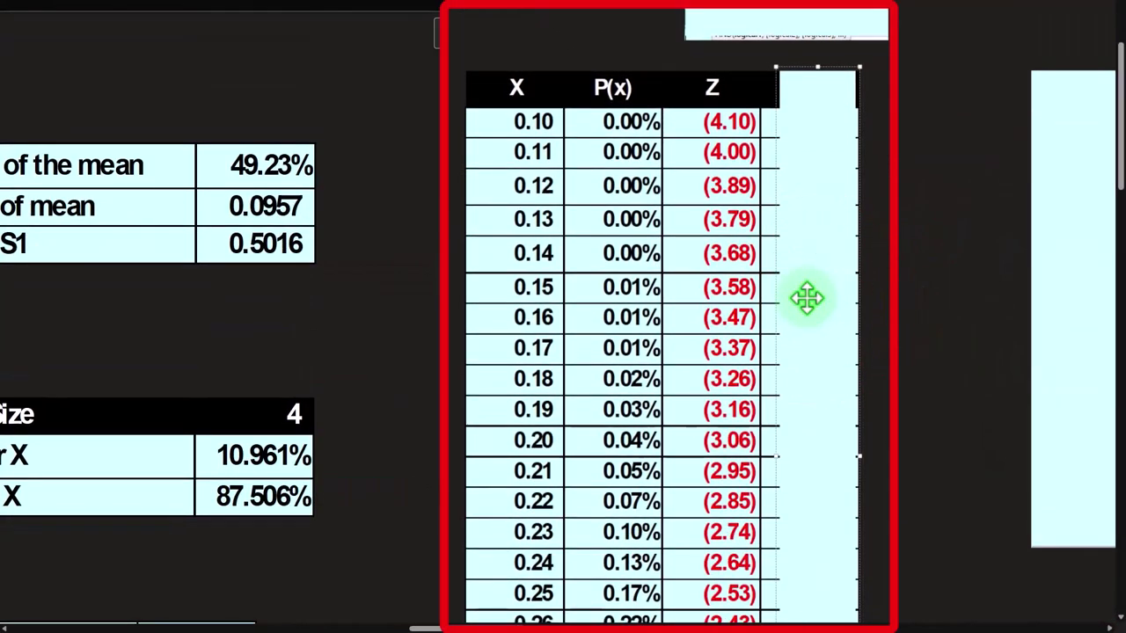
pyautogui.press('Delete')
pyautogui.click(781, 29)
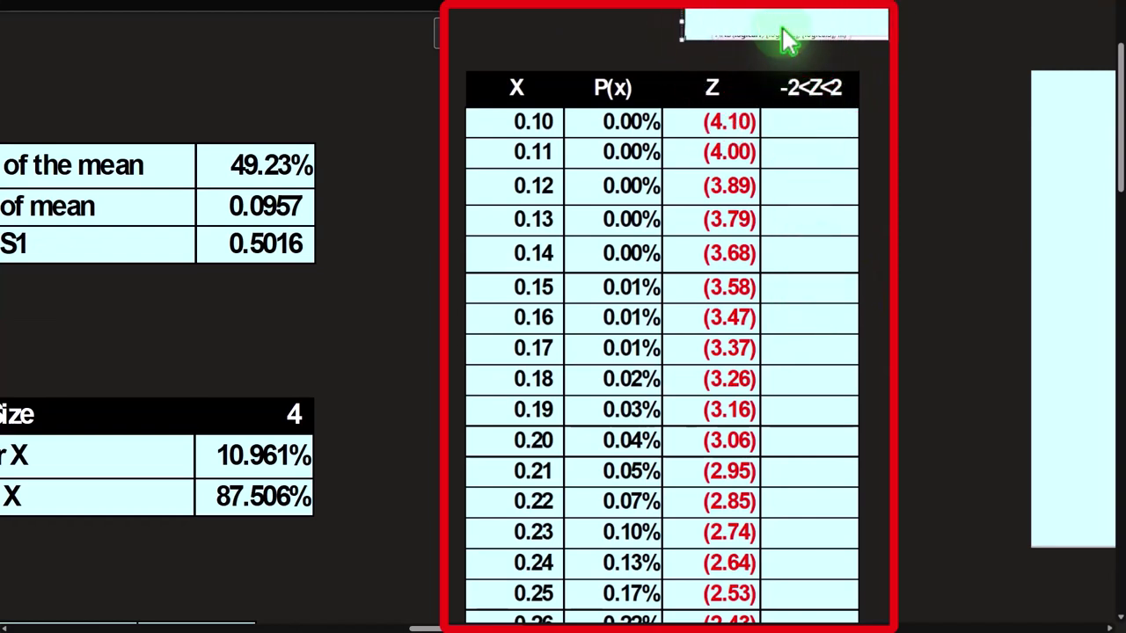
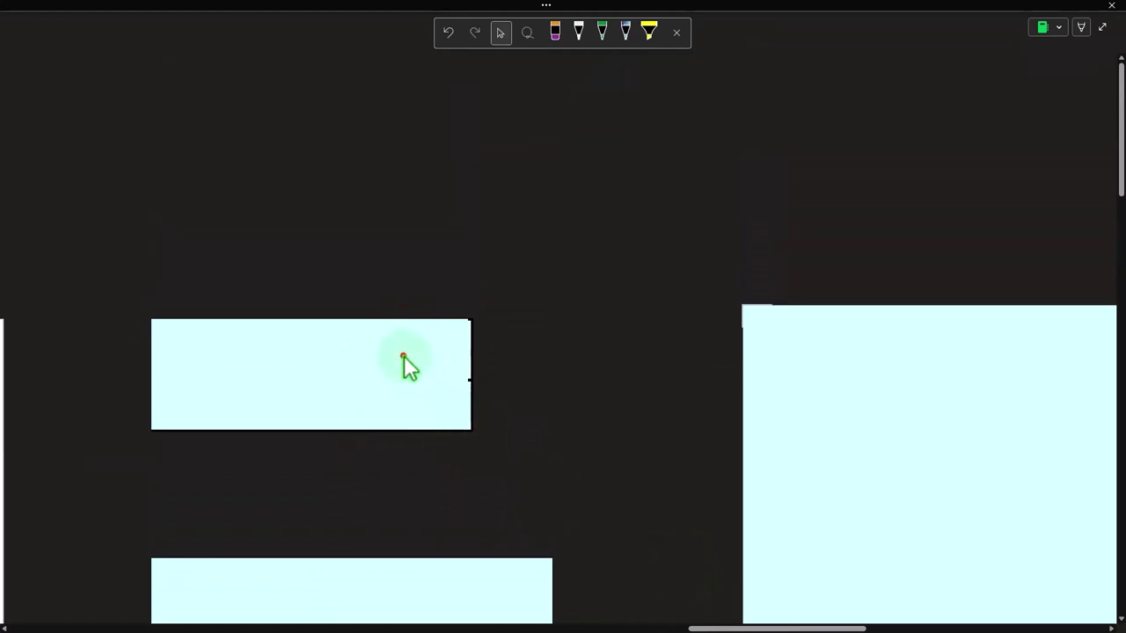
# Uncover the Heads - H row and the Tails - T row of the coin outcome table.
pyautogui.moveTo(307, 321); pyautogui.dragTo(301, 376)
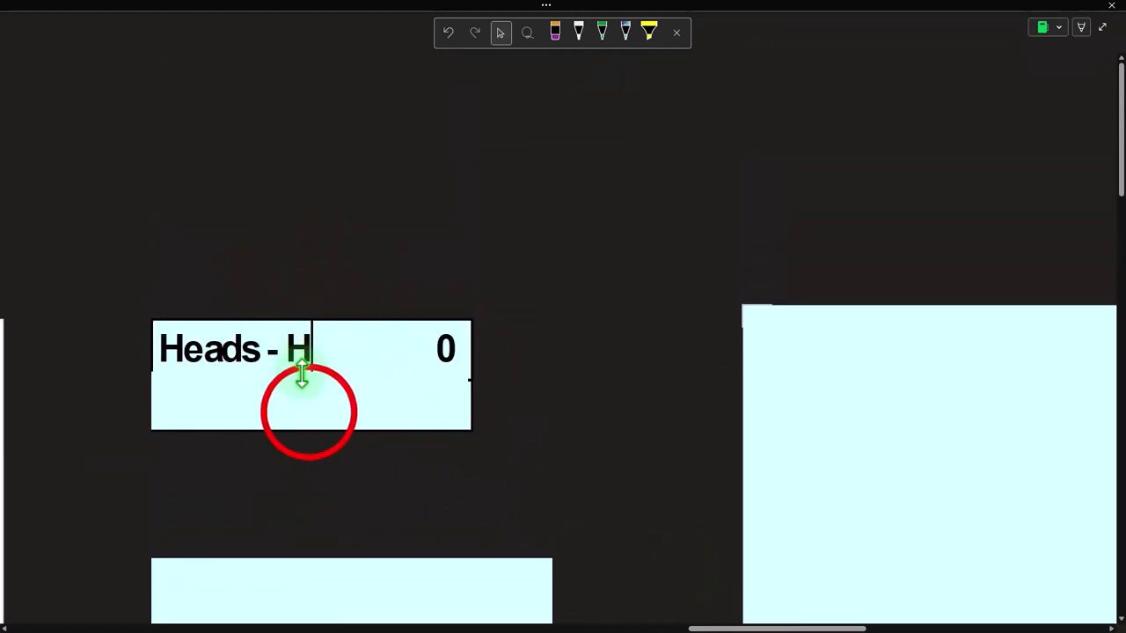
pyautogui.click(308, 412)
pyautogui.press('Delete')
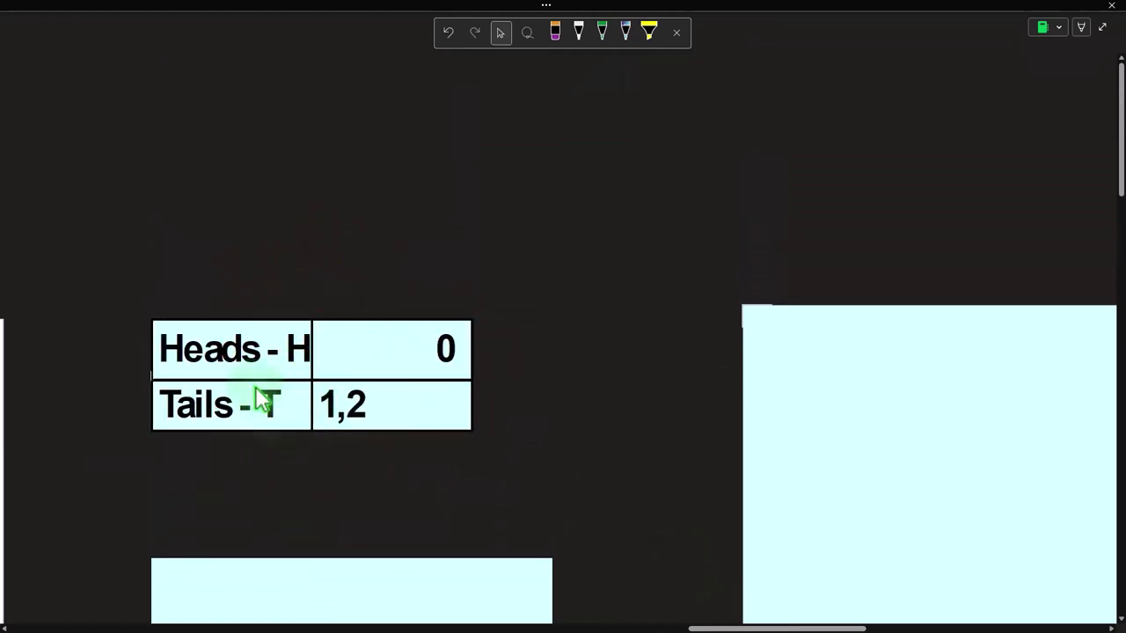
# Uncover the two hypothesis rows one at a time, µ = 50% first and µ <> 50% second.
pyautogui.scroll(-1, 270, 367)
pyautogui.scroll(-1, 346, 348)
pyautogui.scroll(-1, 346, 364)
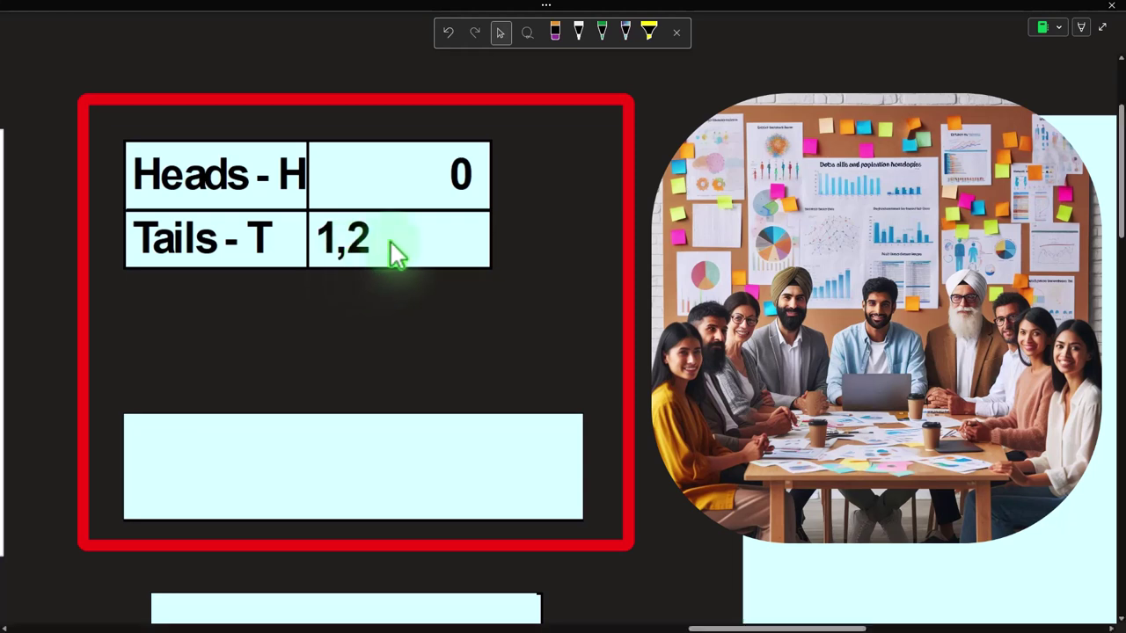
pyautogui.click(446, 461)
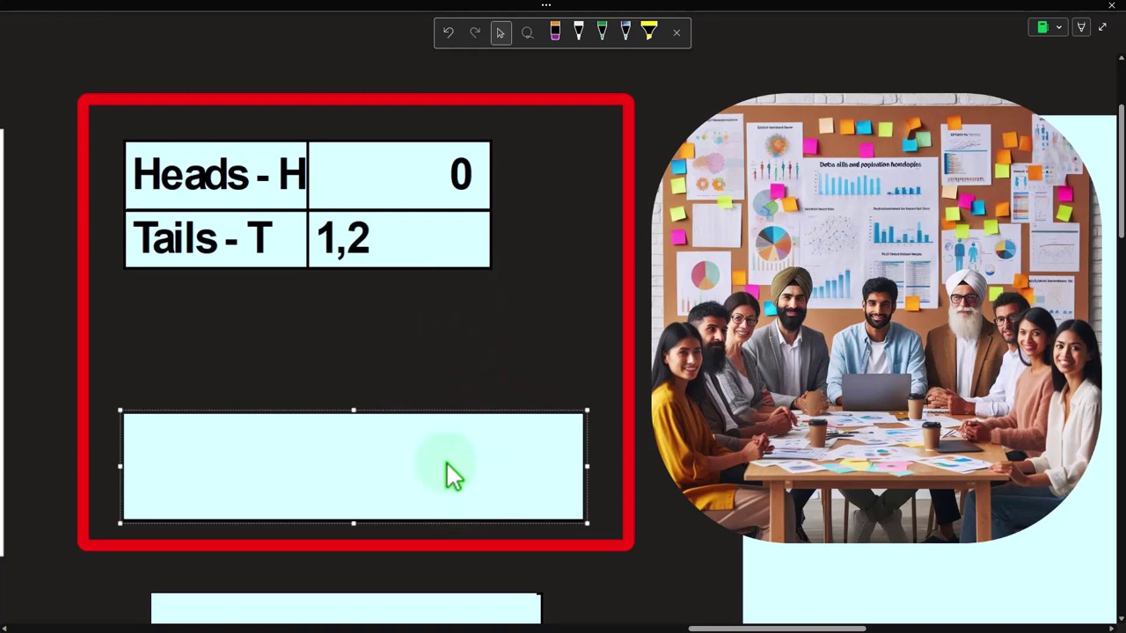
pyautogui.moveTo(352, 409); pyautogui.dragTo(344, 461)
pyautogui.click(346, 459)
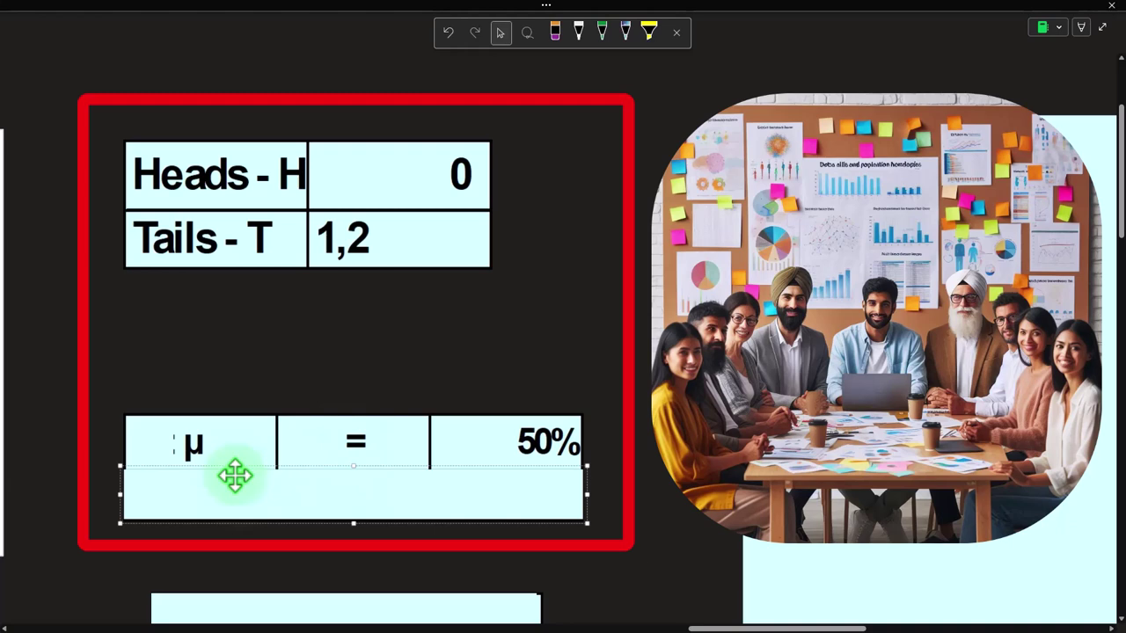
pyautogui.click(464, 479)
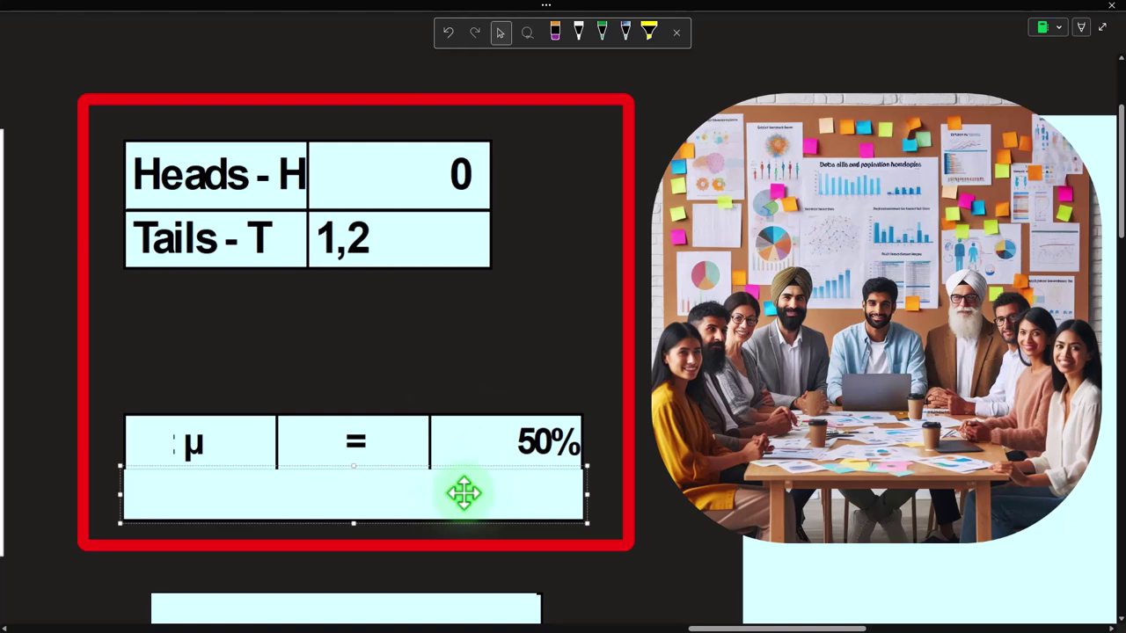
pyautogui.press('Delete')
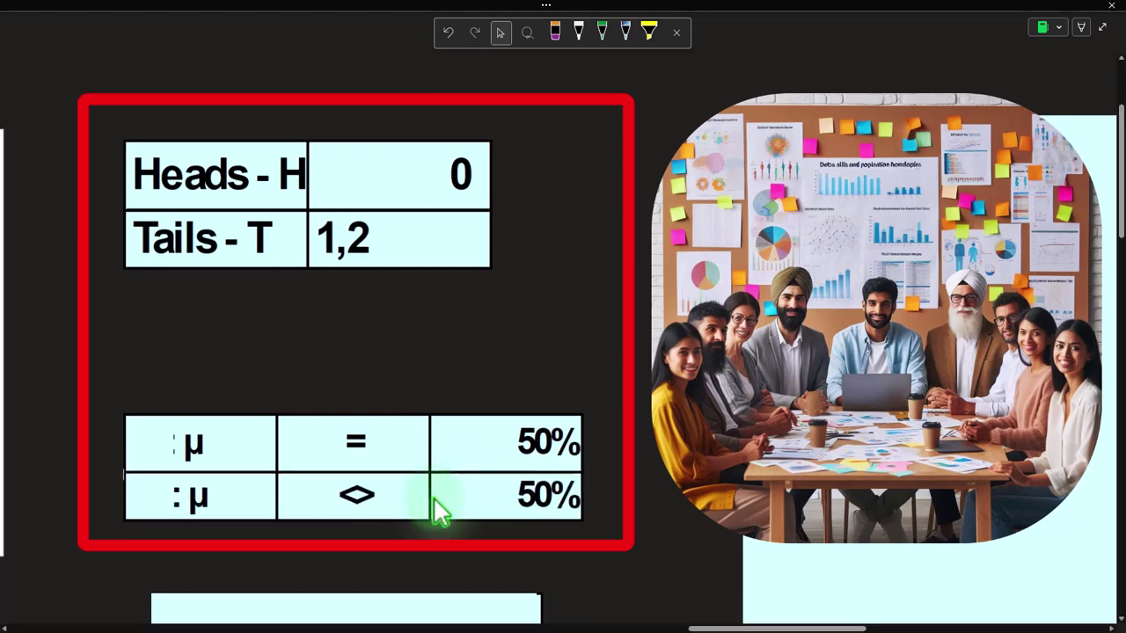
# Shrink the cover on the table below the hypotheses to expose its first row, containing 30.
pyautogui.scroll(-2, 239, 506)
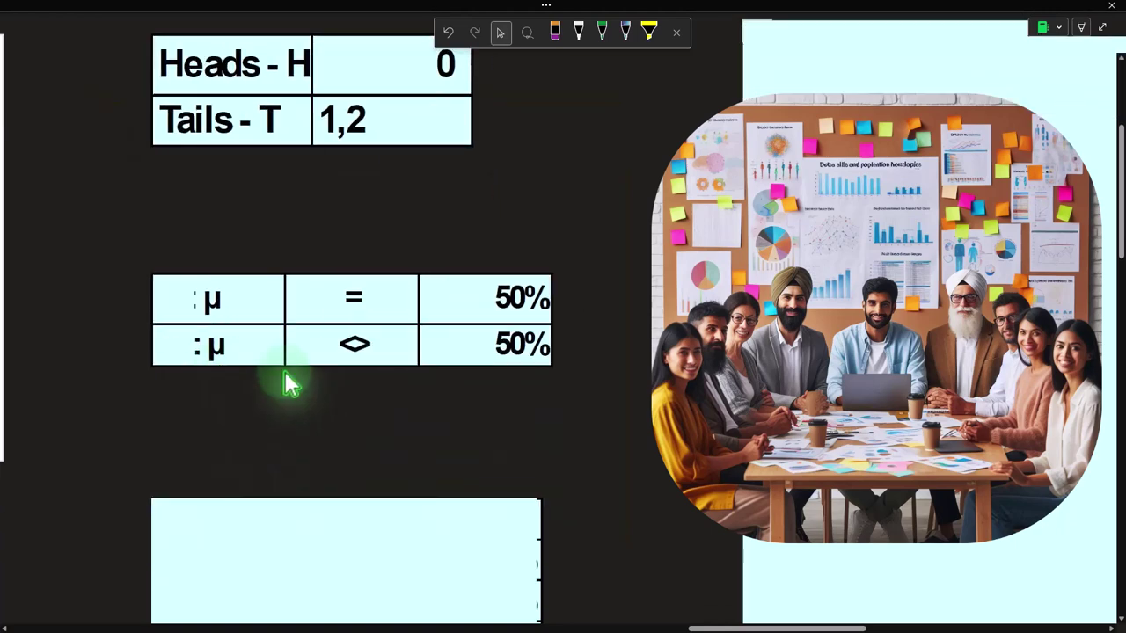
pyautogui.click(402, 376)
pyautogui.scroll(-2, 402, 376)
pyautogui.click(395, 404)
pyautogui.moveTo(345, 310); pyautogui.dragTo(348, 370)
# Remove the cover from the large sample table beside the coin outcome and hypothesis tables.
pyautogui.scroll(1, 942, 403)
pyautogui.scroll(4, 942, 403)
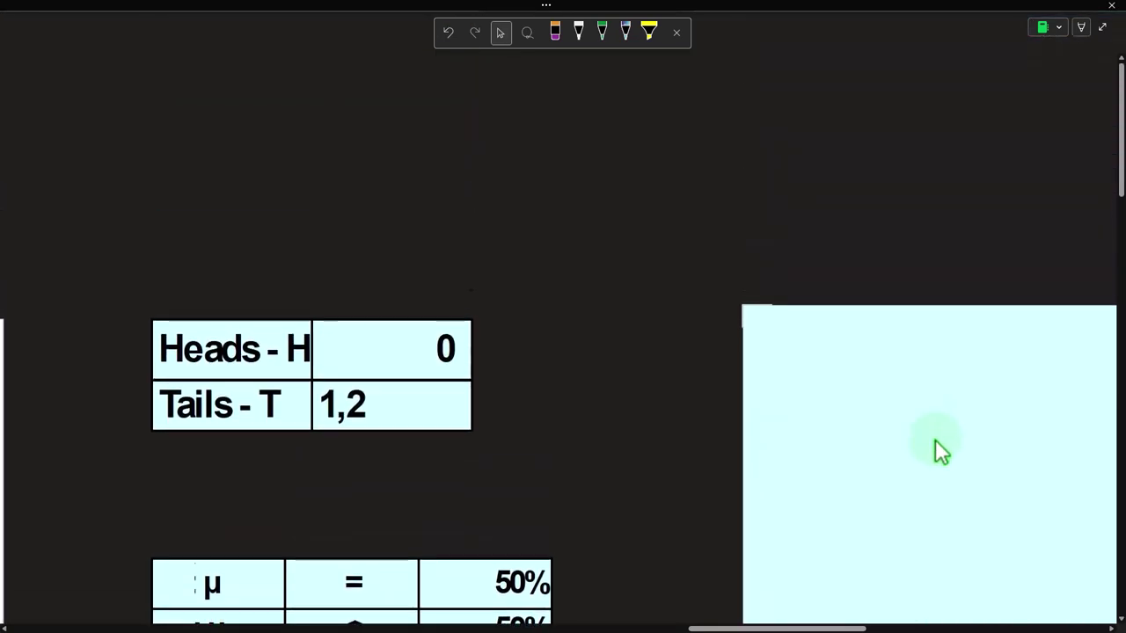
pyautogui.scroll(-3, 935, 440)
pyautogui.moveTo(803, 629); pyautogui.dragTo(847, 629)
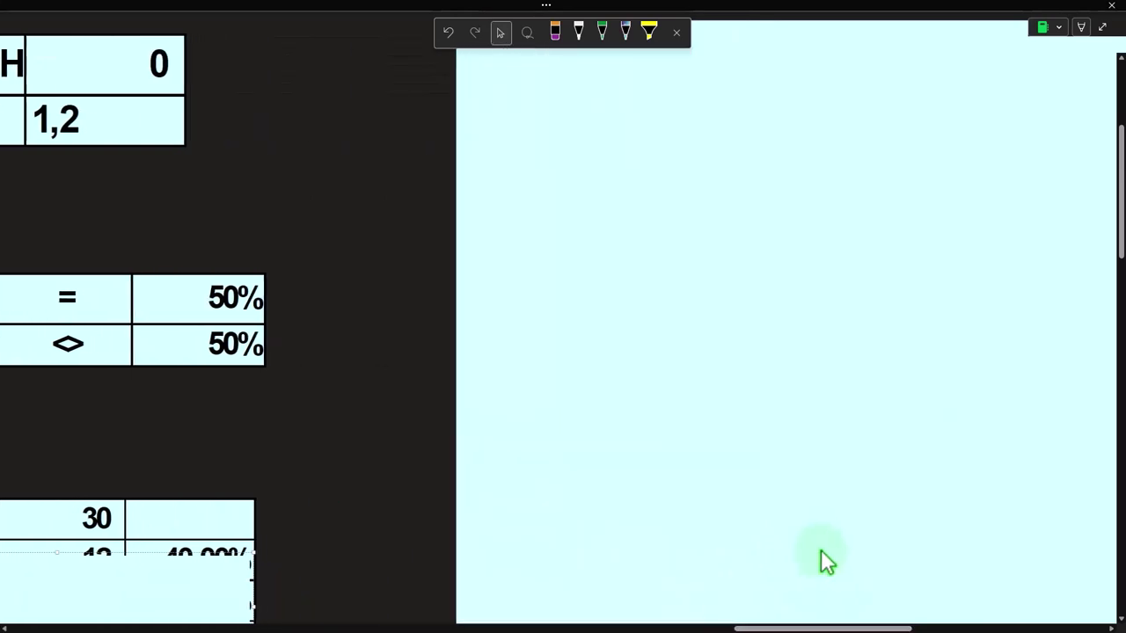
pyautogui.scroll(3, 820, 536)
pyautogui.click(709, 314)
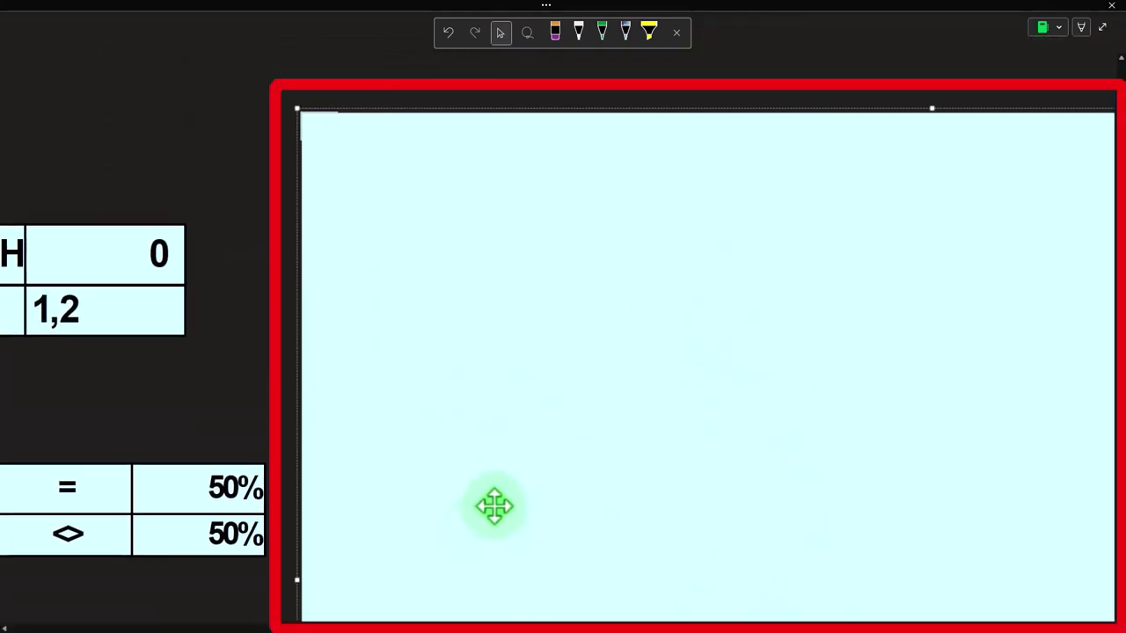
pyautogui.press('Delete')
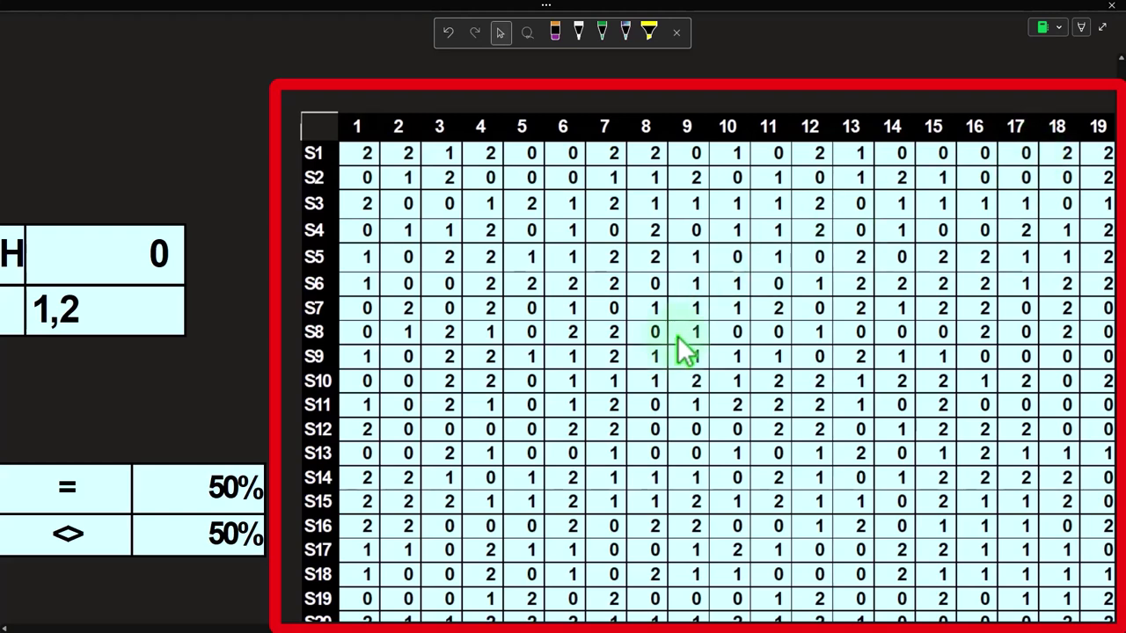
# Uncover the remaining Head H 0, Tails T 1,2 and Total rows of the Count table below the hypotheses.
pyautogui.moveTo(724, 627); pyautogui.dragTo(800, 628)
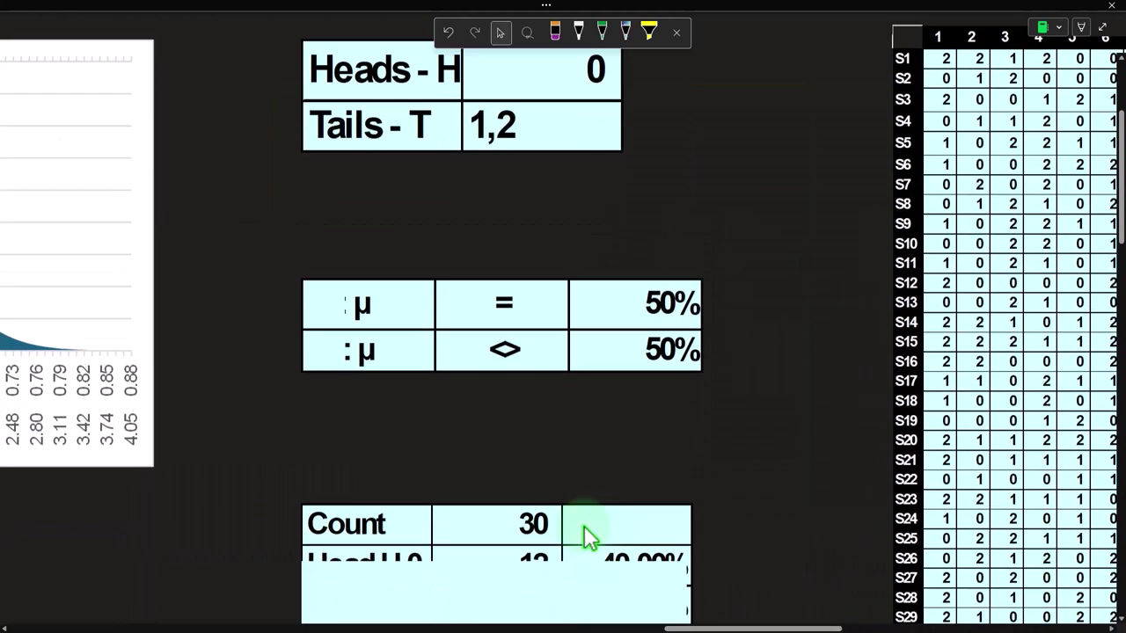
pyautogui.click(516, 477)
pyautogui.click(501, 473)
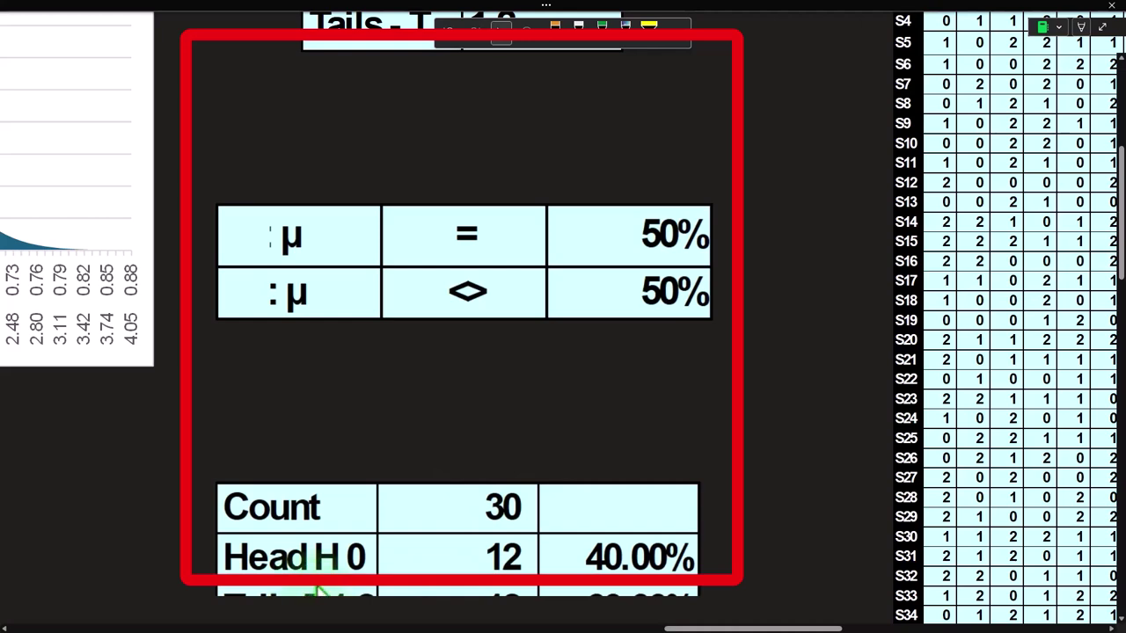
pyautogui.scroll(-2, 434, 584)
pyautogui.scroll(1, 433, 584)
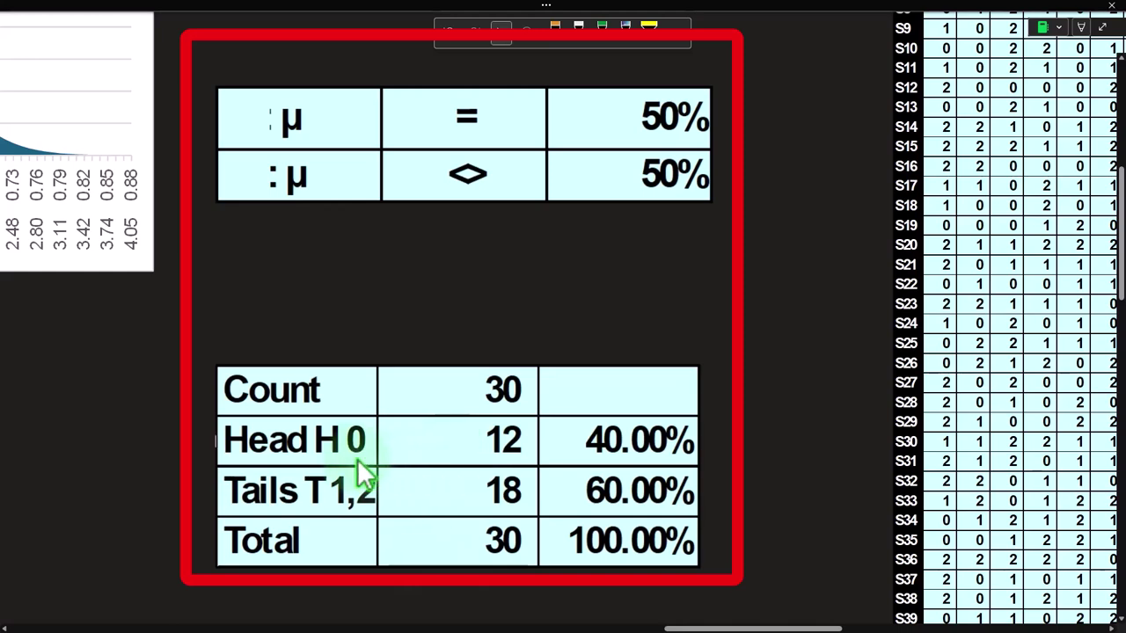
pyautogui.scroll(6, 628, 464)
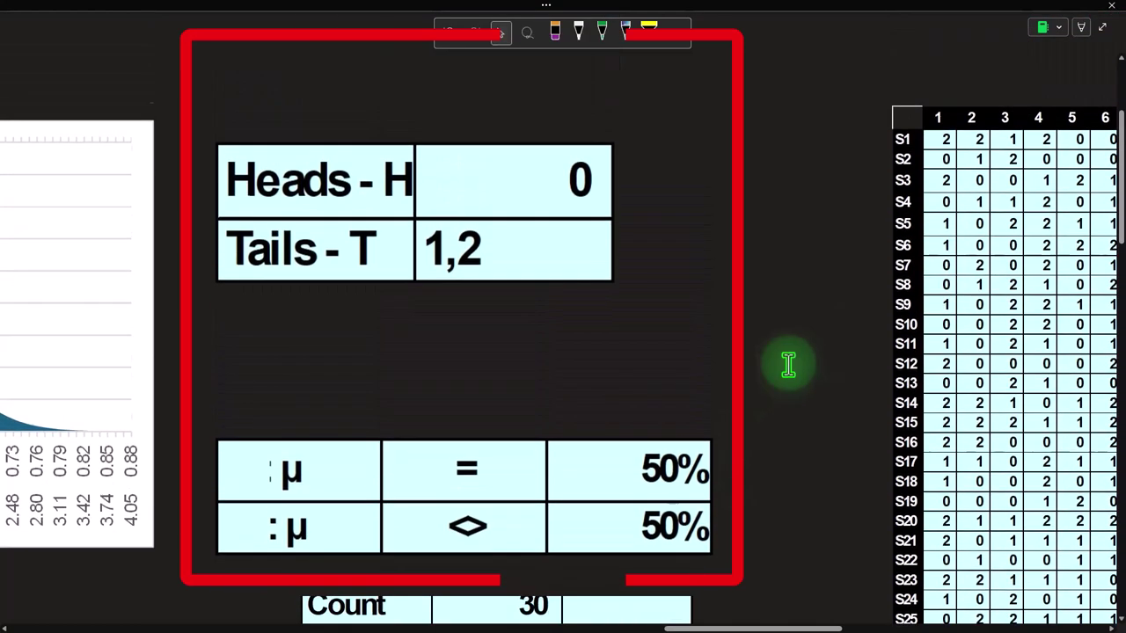
pyautogui.scroll(-5, 827, 360)
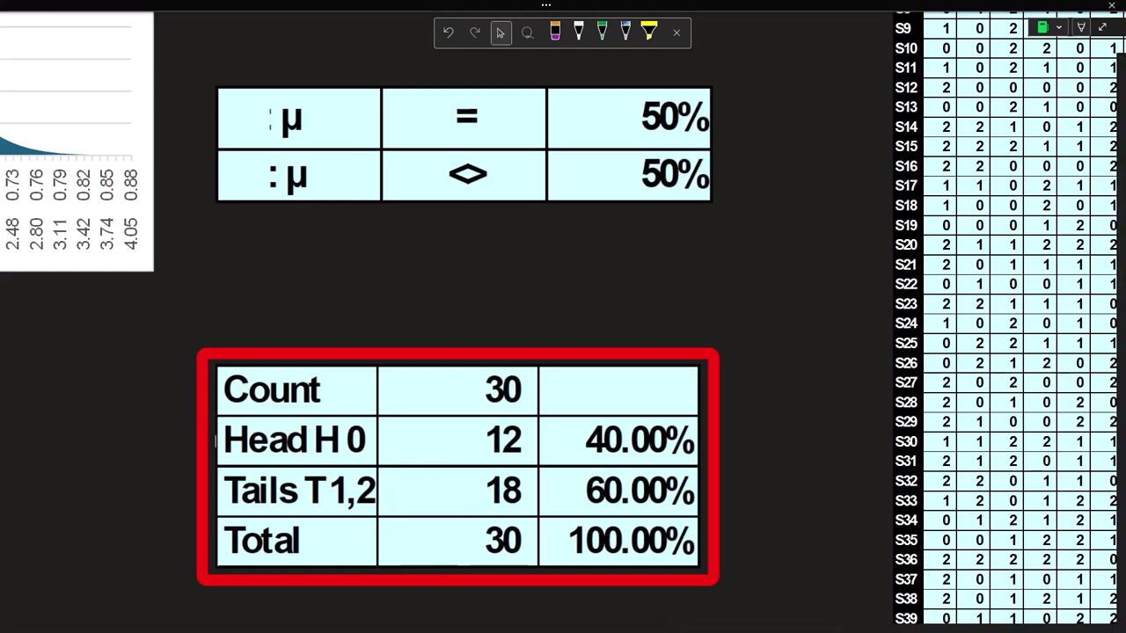
# Calculate the tails share of the sample as 18/30 on the calculator, and put the calculator away.
pyautogui.moveTo(1073, 510); pyautogui.dragTo(930, 346)
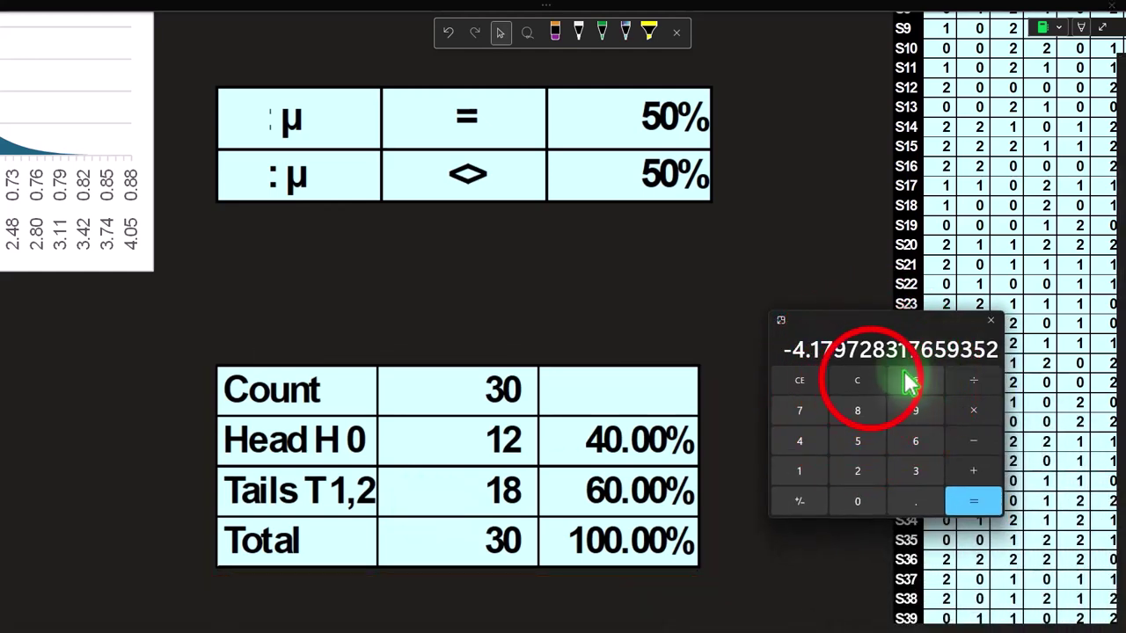
pyautogui.click(872, 382)
pyautogui.press('1')
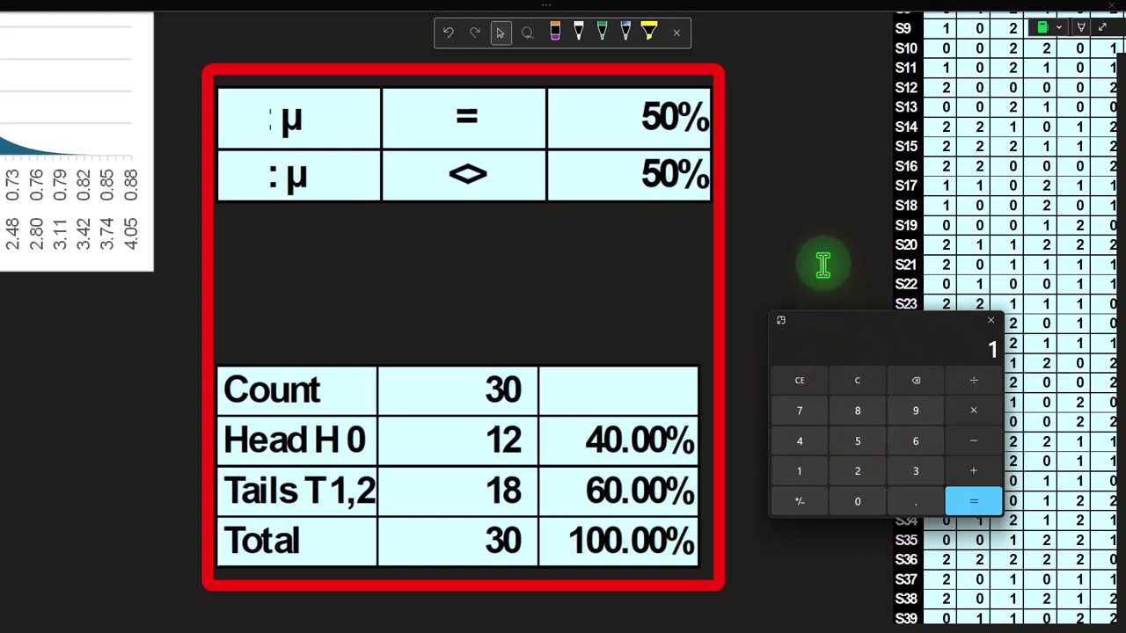
pyautogui.click(857, 380)
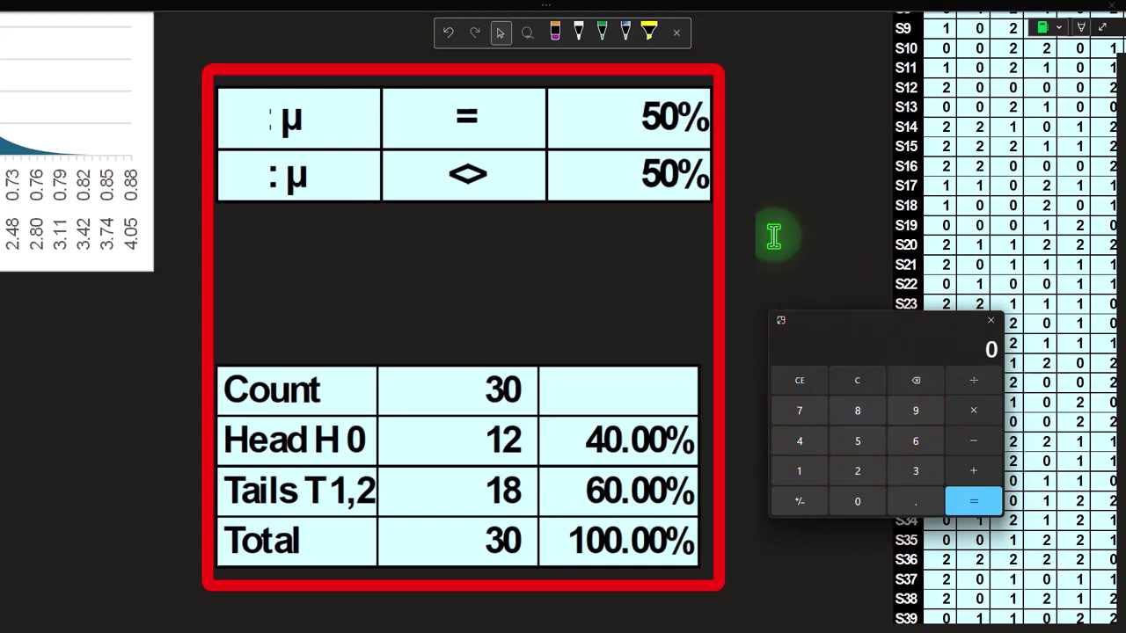
pyautogui.write('/30')
pyautogui.press('Return')
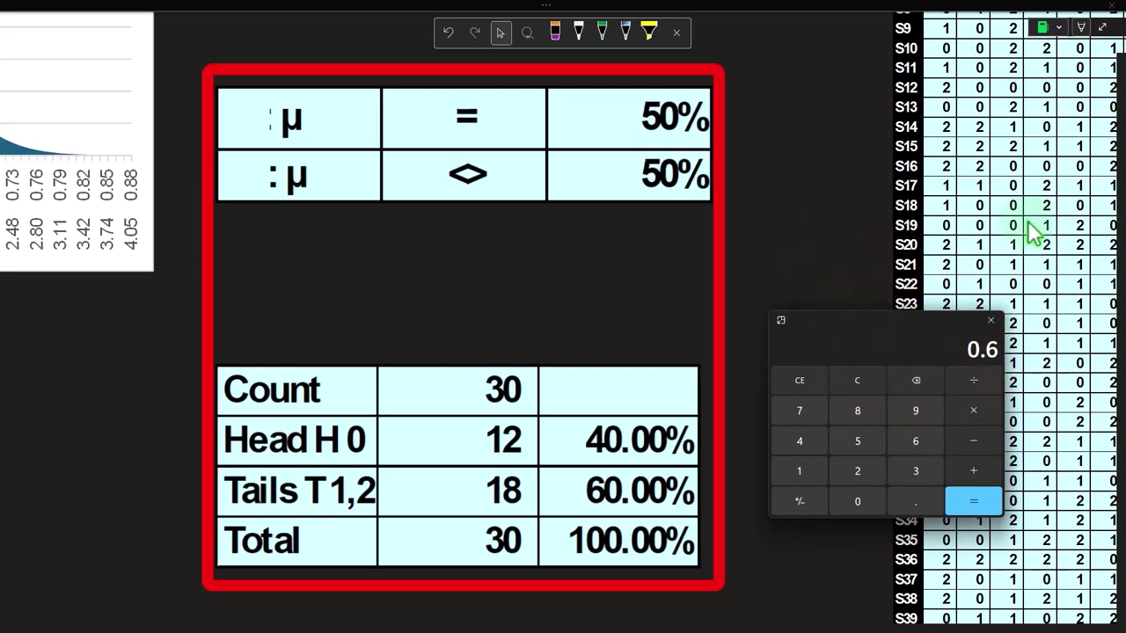
pyautogui.click(887, 323)
pyautogui.moveTo(886, 324); pyautogui.dragTo(914, 632)
pyautogui.click(661, 548)
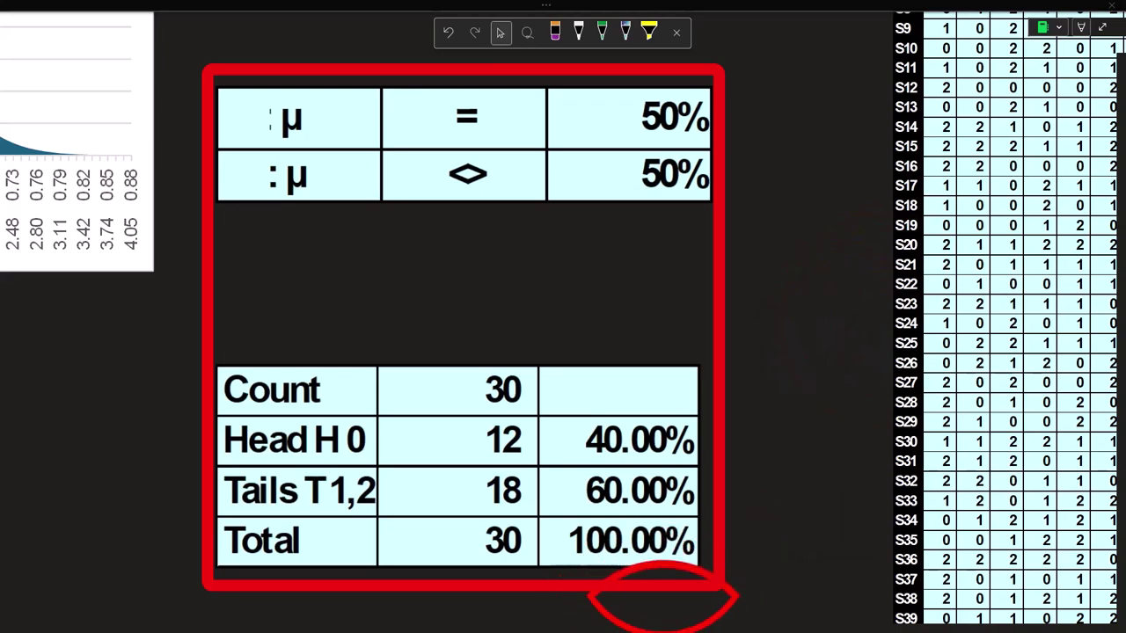
pyautogui.click(660, 547)
# Uncover the H0, T1,2 and Tot Count columns at the end of the sample table, one at a time.
pyautogui.click(694, 628)
pyautogui.moveTo(694, 628); pyautogui.dragTo(896, 629)
pyautogui.scroll(1, 807, 589)
pyautogui.scroll(3, 808, 589)
pyautogui.scroll(3, 735, 381)
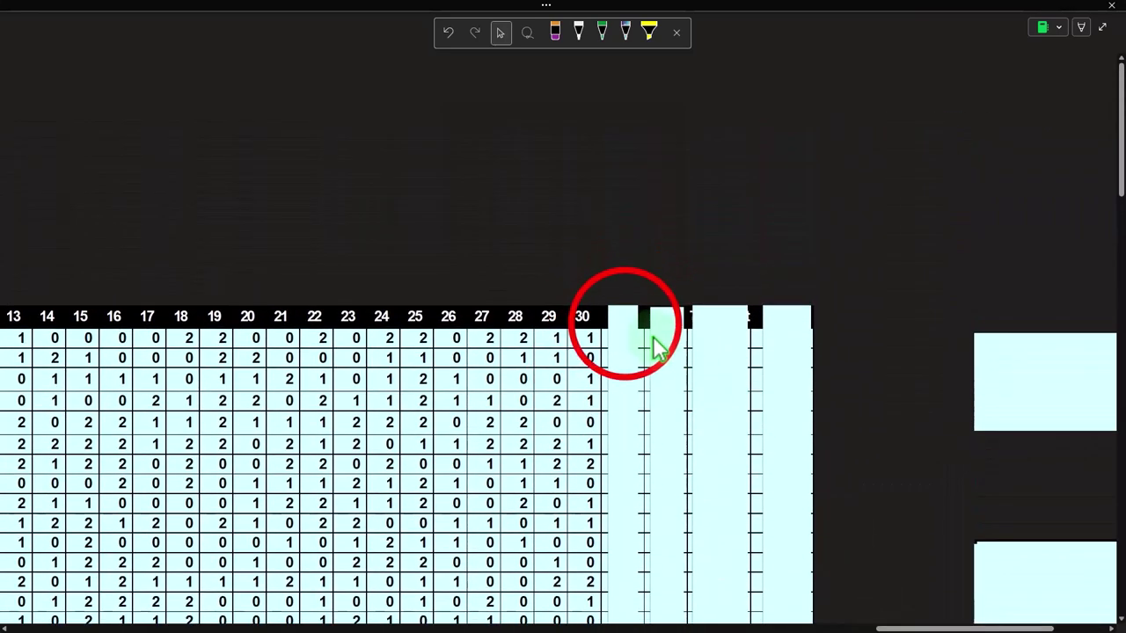
pyautogui.click(720, 274)
pyautogui.press('Delete')
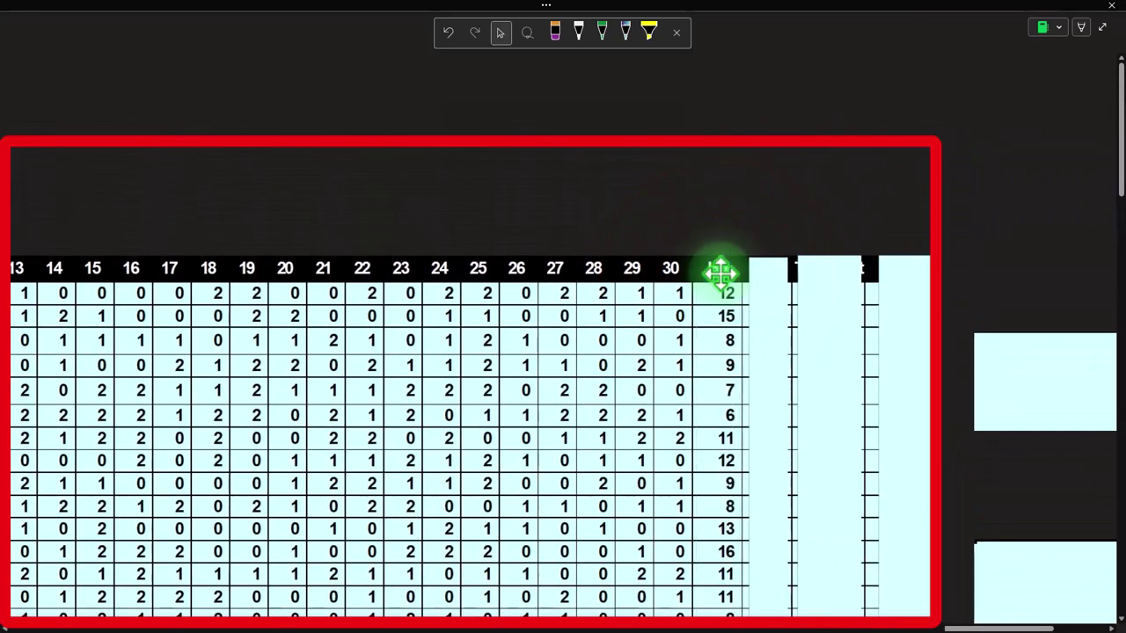
pyautogui.scroll(-3, 719, 273)
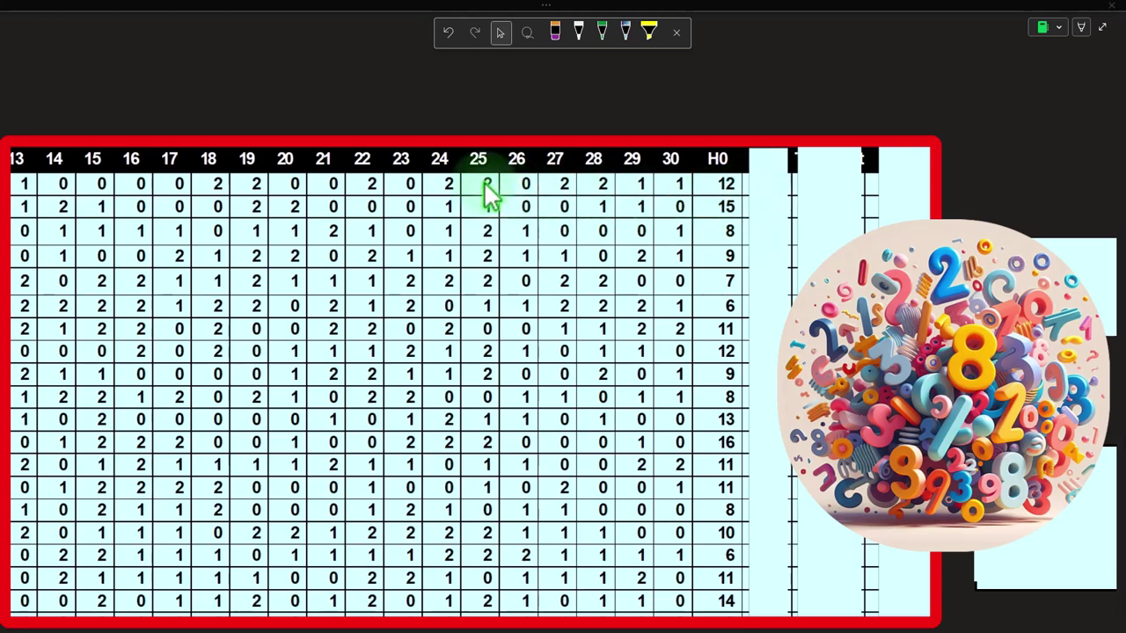
pyautogui.click(770, 168)
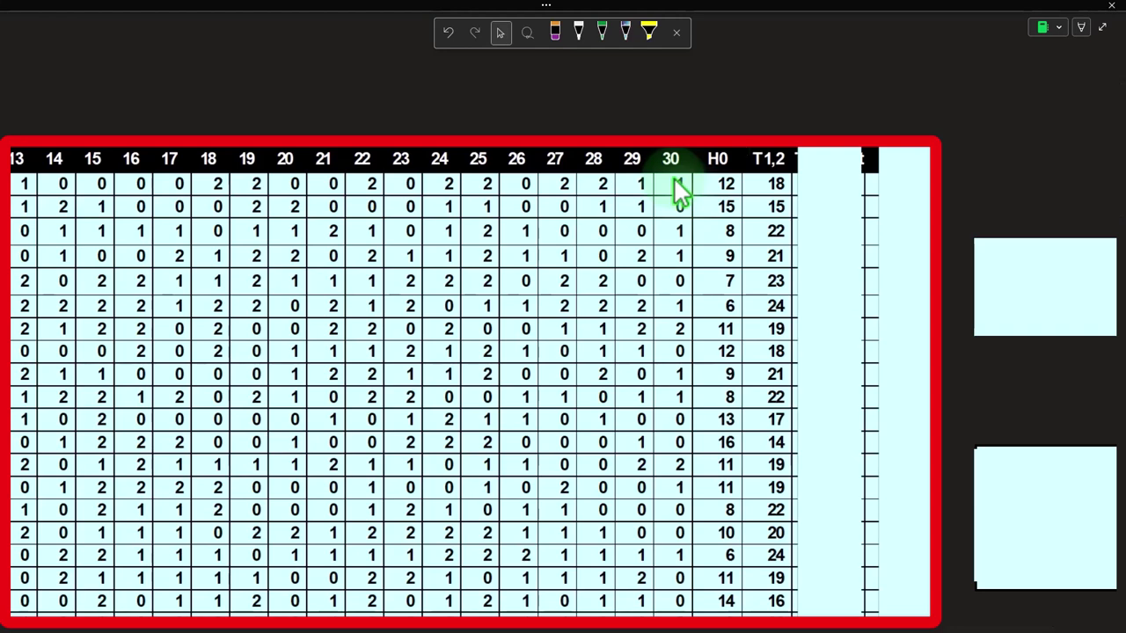
pyautogui.click(849, 192)
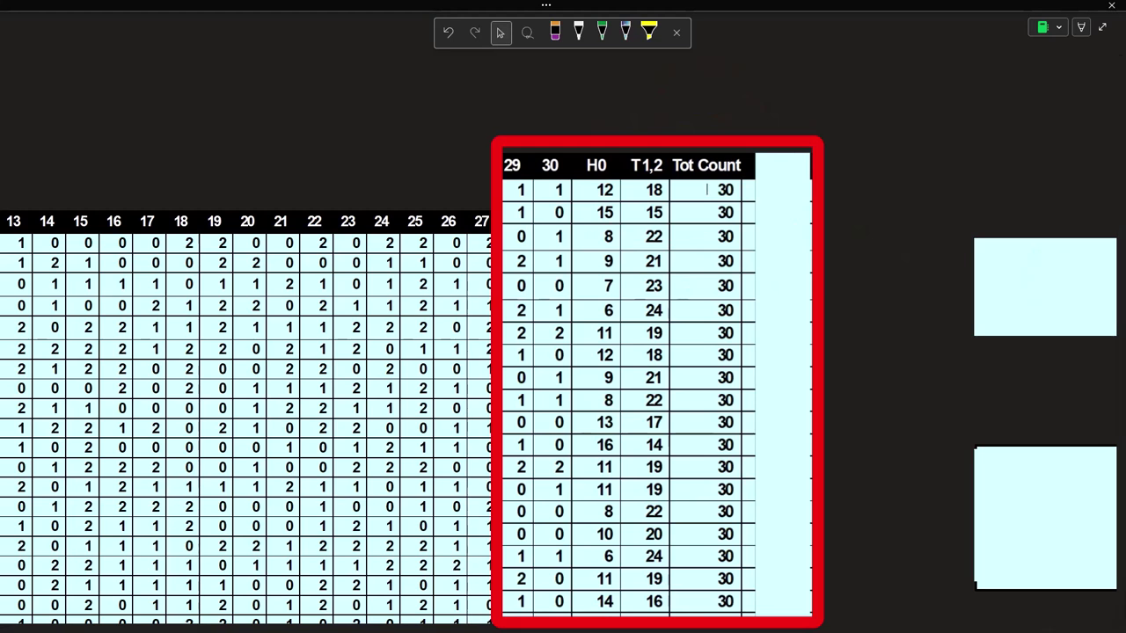
# Shrink the cover on the Mean column to expose its first value, and check it by calculating 18/30 on the calculator.
pyautogui.moveTo(977, 616); pyautogui.dragTo(988, 137)
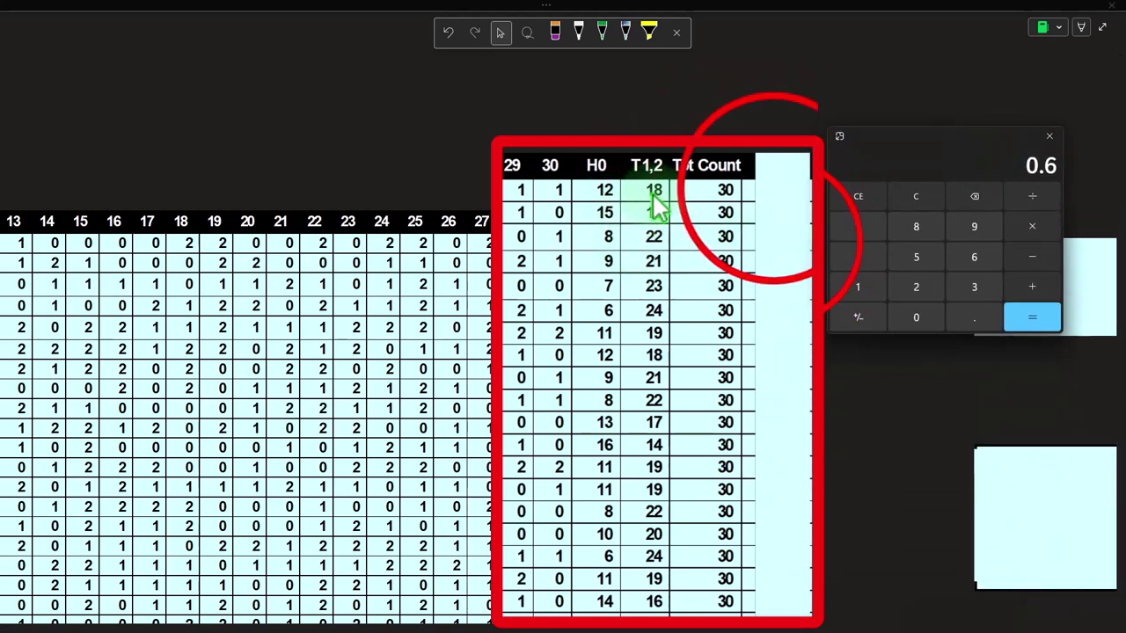
pyautogui.click(770, 191)
pyautogui.moveTo(780, 158); pyautogui.dragTo(777, 204)
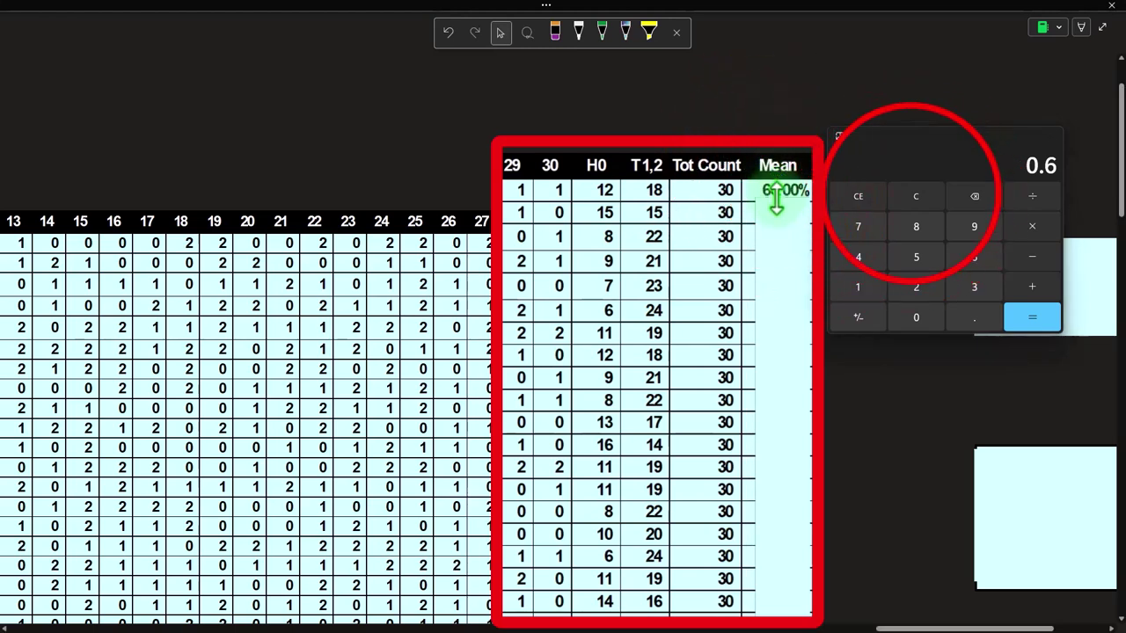
pyautogui.click(913, 200)
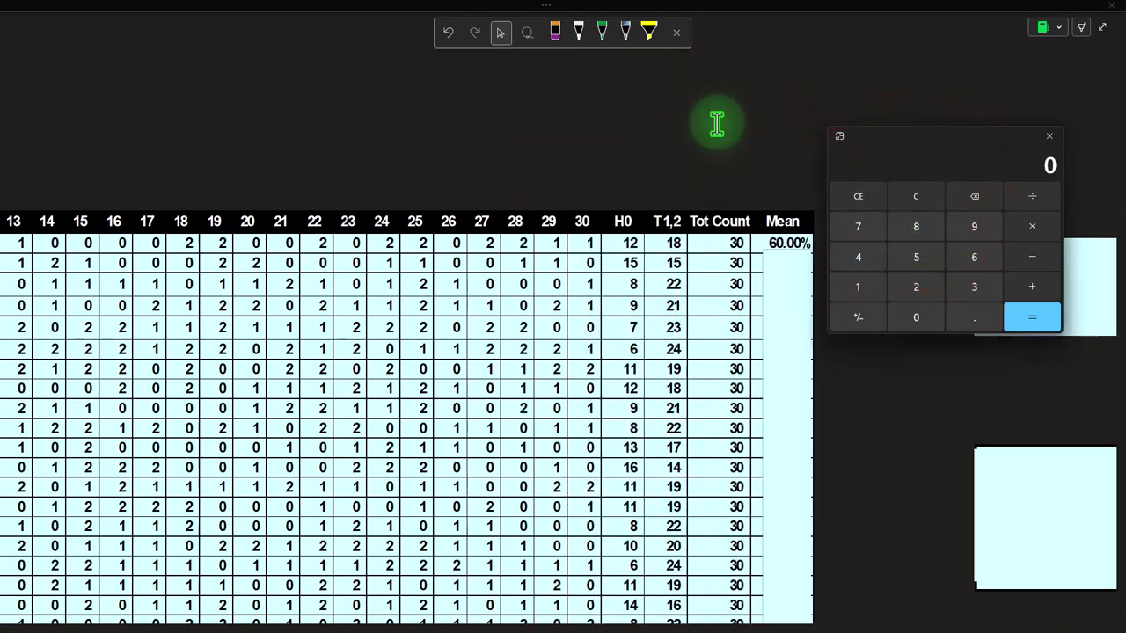
pyautogui.write('1')
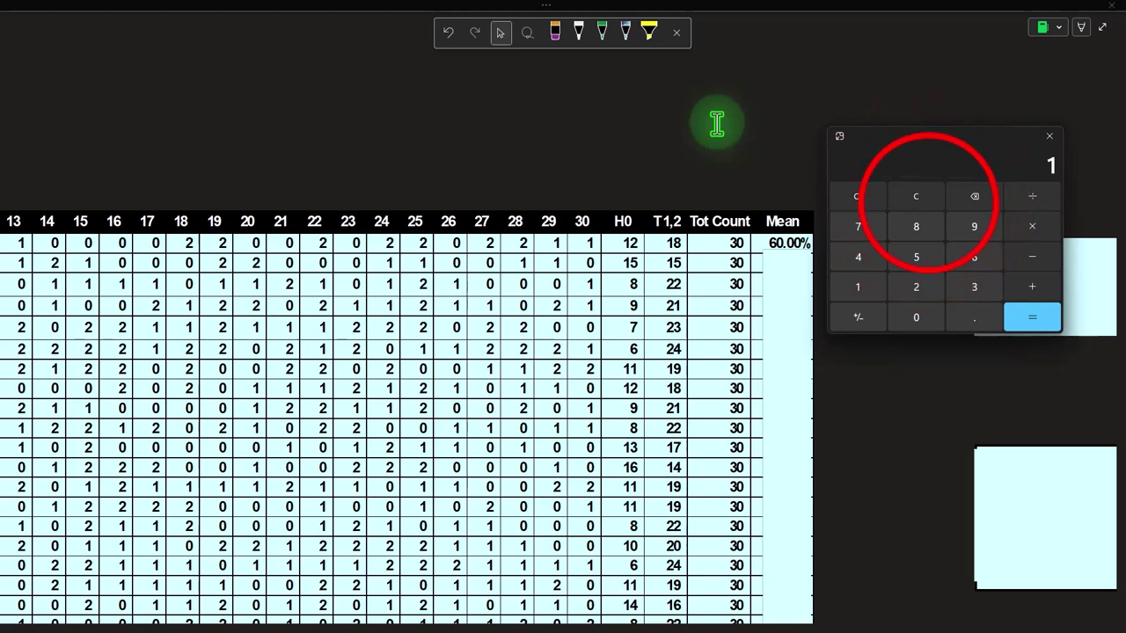
pyautogui.click(924, 200)
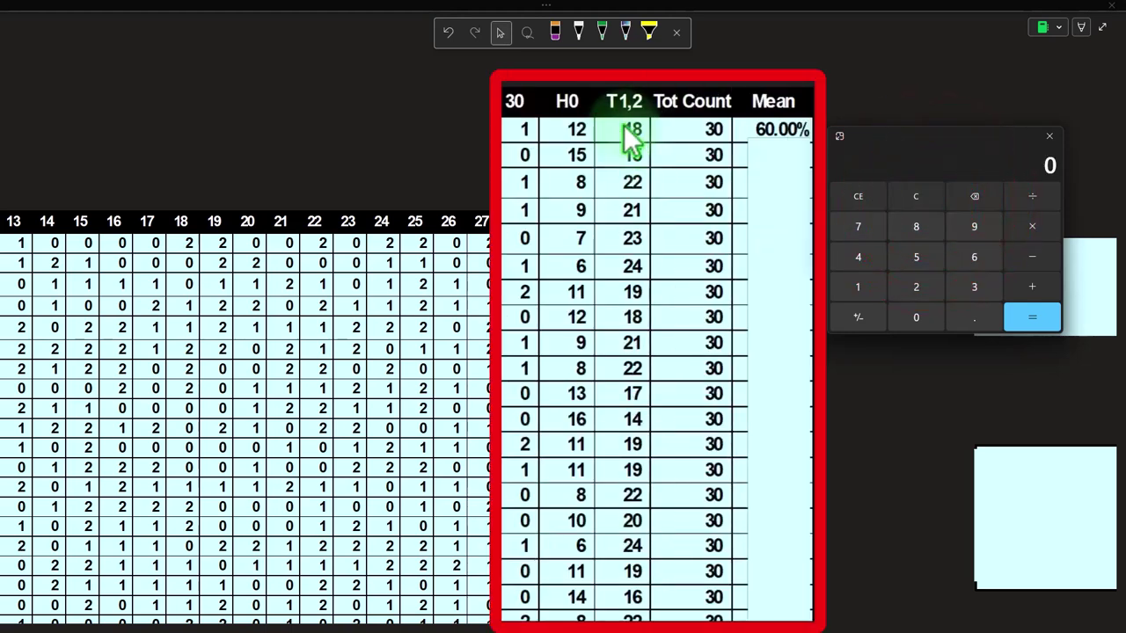
pyautogui.write('18/30')
pyautogui.press('Return')
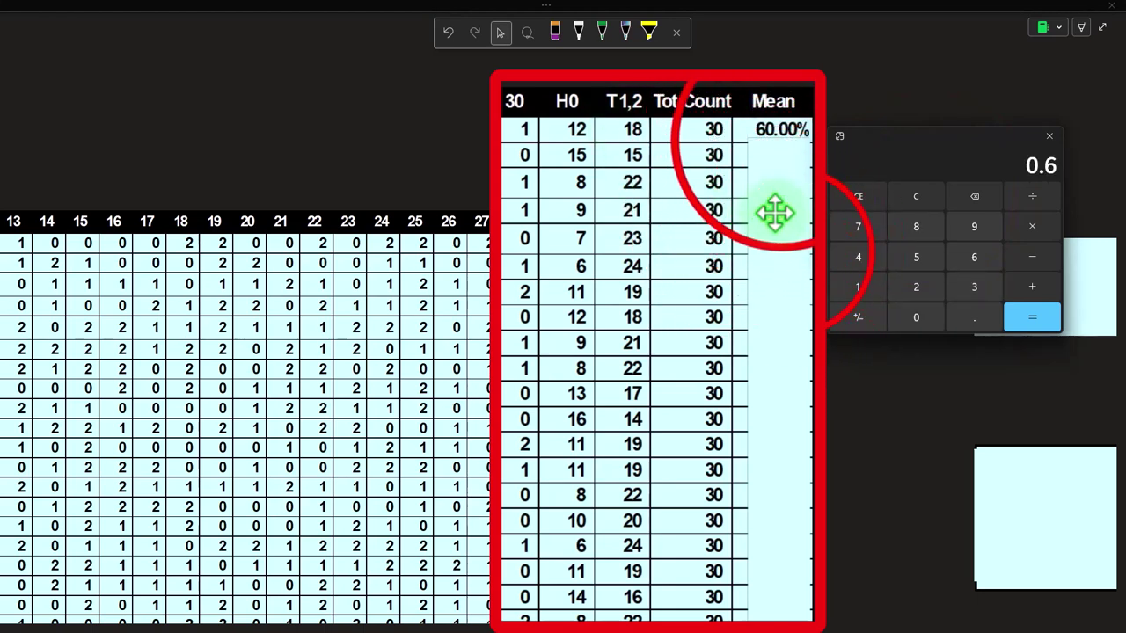
# Shrink the Mean column's cover to expose the second sample's value, and check it by calculating 15/30.
pyautogui.click(777, 216)
pyautogui.moveTo(782, 143); pyautogui.dragTo(779, 169)
pyautogui.click(902, 205)
pyautogui.write('15')
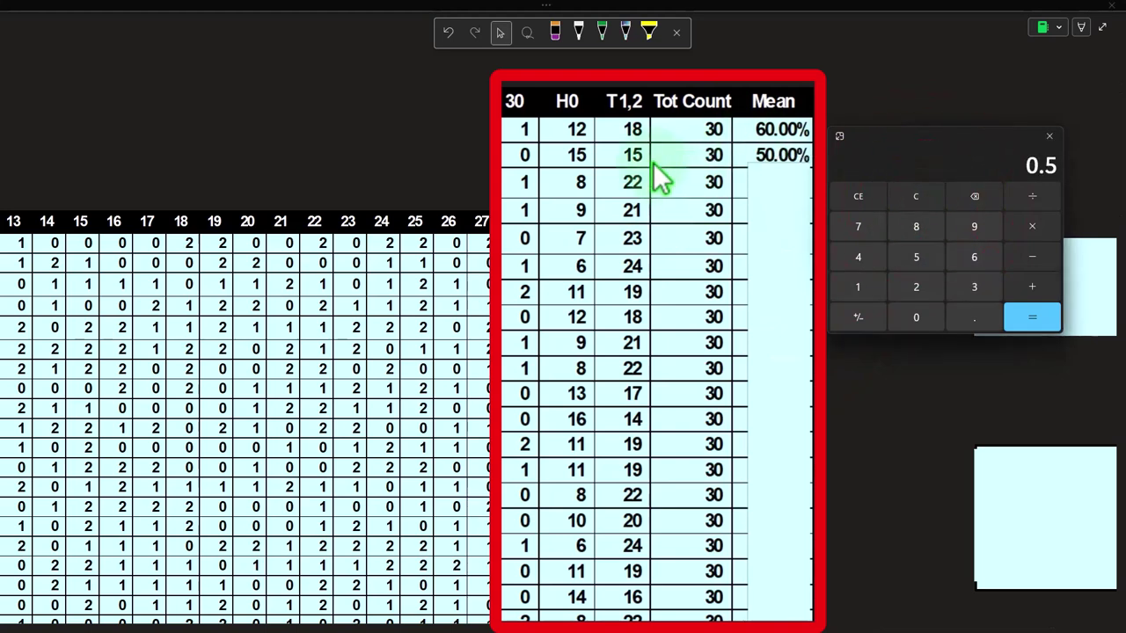
# Shrink the Mean column's cover to expose the third sample's value, and check it by calculating 22/30.
pyautogui.click(777, 177)
pyautogui.moveTo(782, 158); pyautogui.dragTo(783, 298)
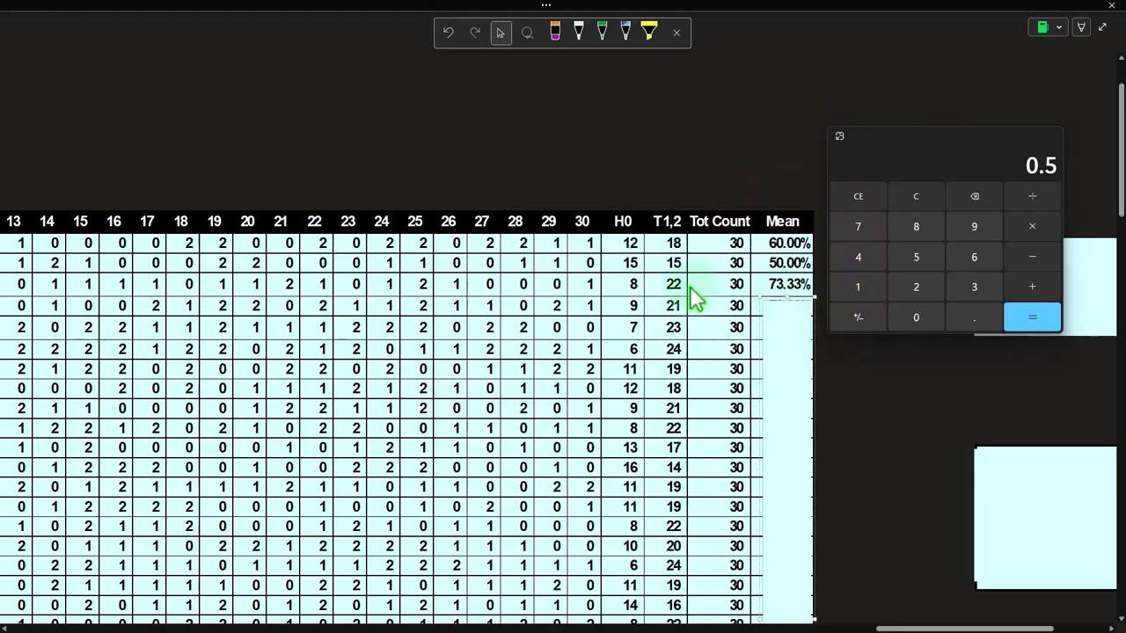
pyautogui.write('22')
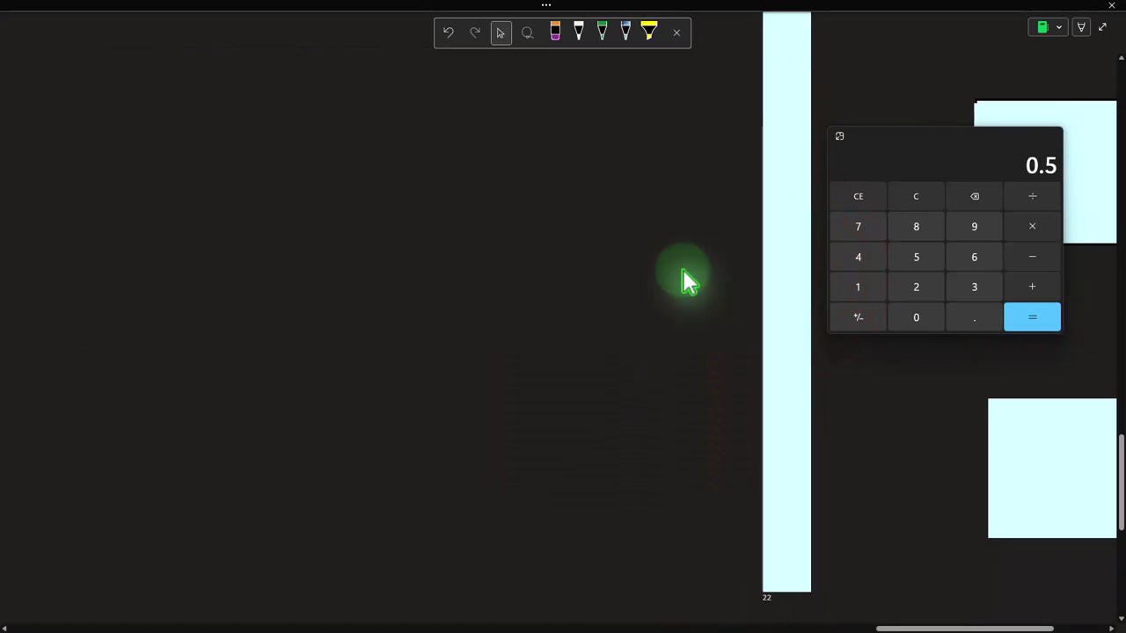
pyautogui.scroll(10, 711, 304)
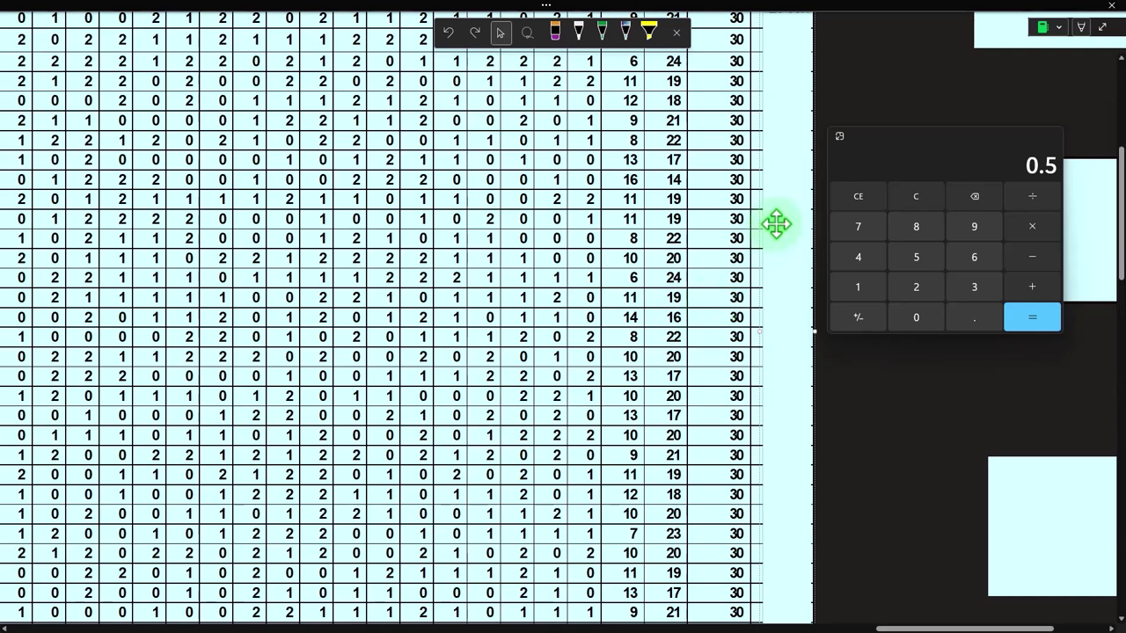
pyautogui.scroll(5, 776, 225)
pyautogui.click(918, 197)
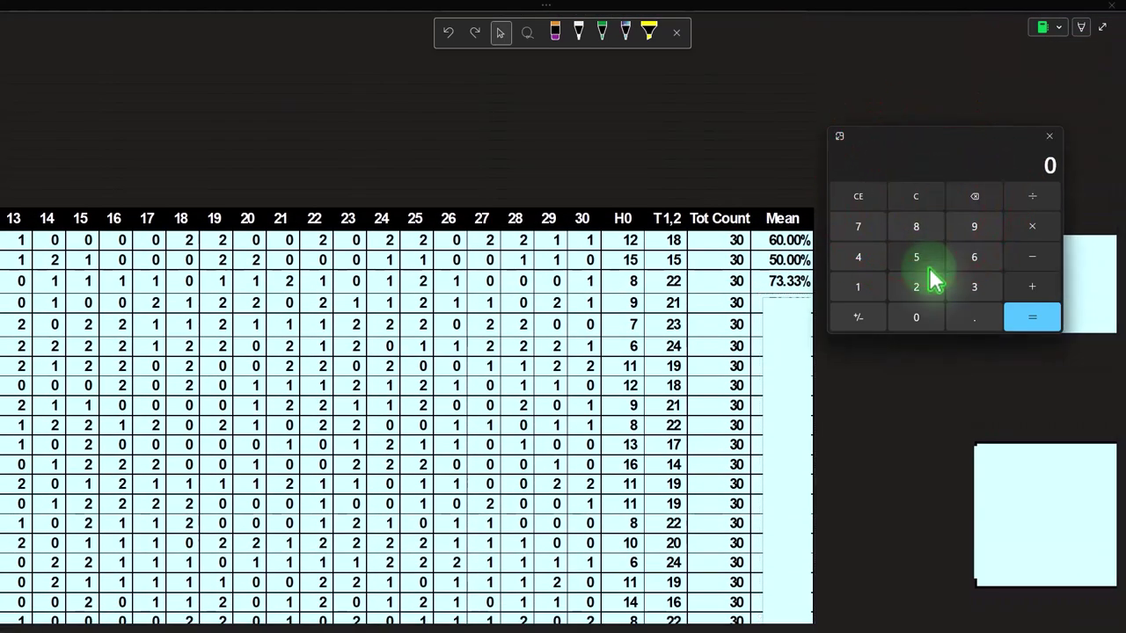
pyautogui.write('22/30')
pyautogui.press('Return')
# Move the calculator out of the way and remove the cover from the rest of the Mean column.
pyautogui.moveTo(928, 137); pyautogui.dragTo(1125, 230)
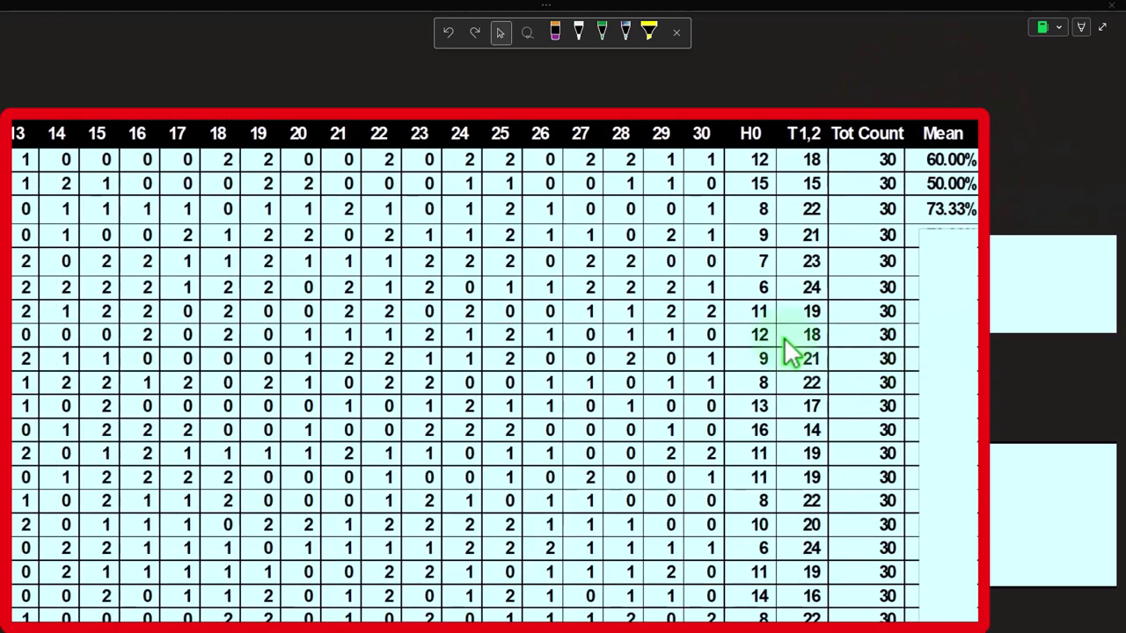
pyautogui.moveTo(947, 282); pyautogui.dragTo(954, 292)
pyautogui.press('Delete')
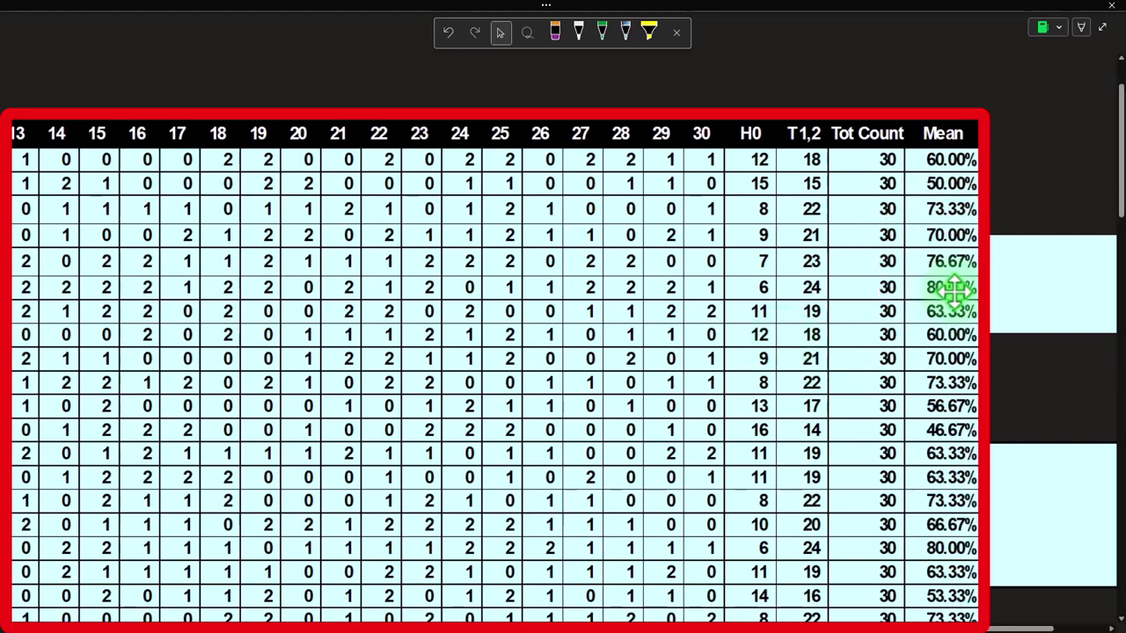
# Shrink the first summary table's cover to expose the Xbar Mean of the means row, and remove it to expose the STD of means row.
pyautogui.moveTo(907, 629); pyautogui.dragTo(961, 628)
pyautogui.click(882, 276)
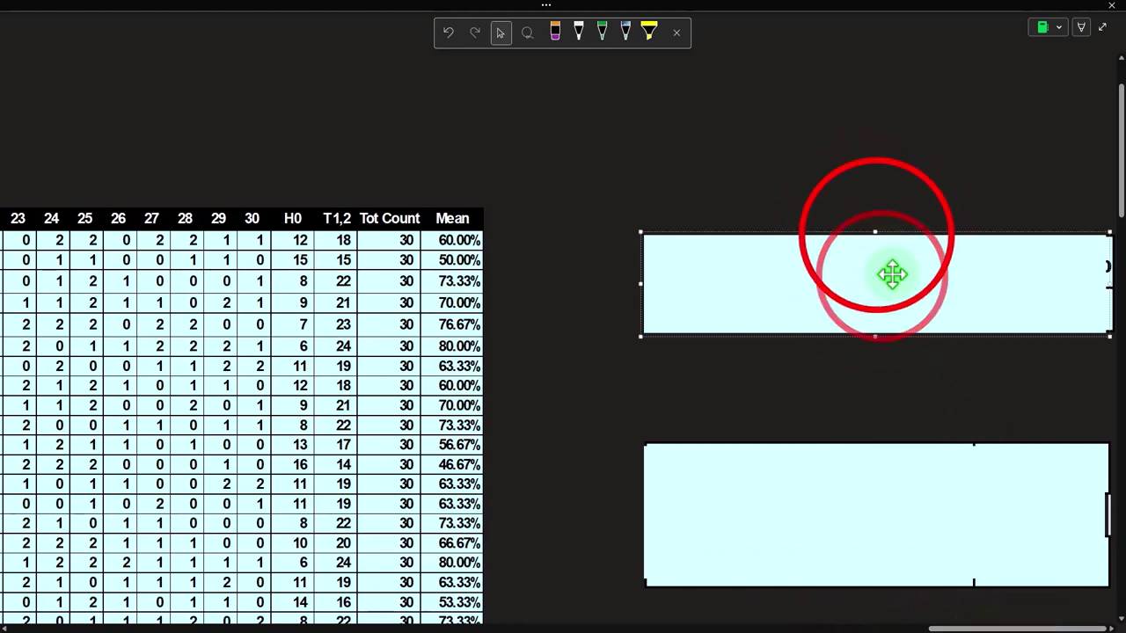
pyautogui.moveTo(877, 234); pyautogui.dragTo(820, 284)
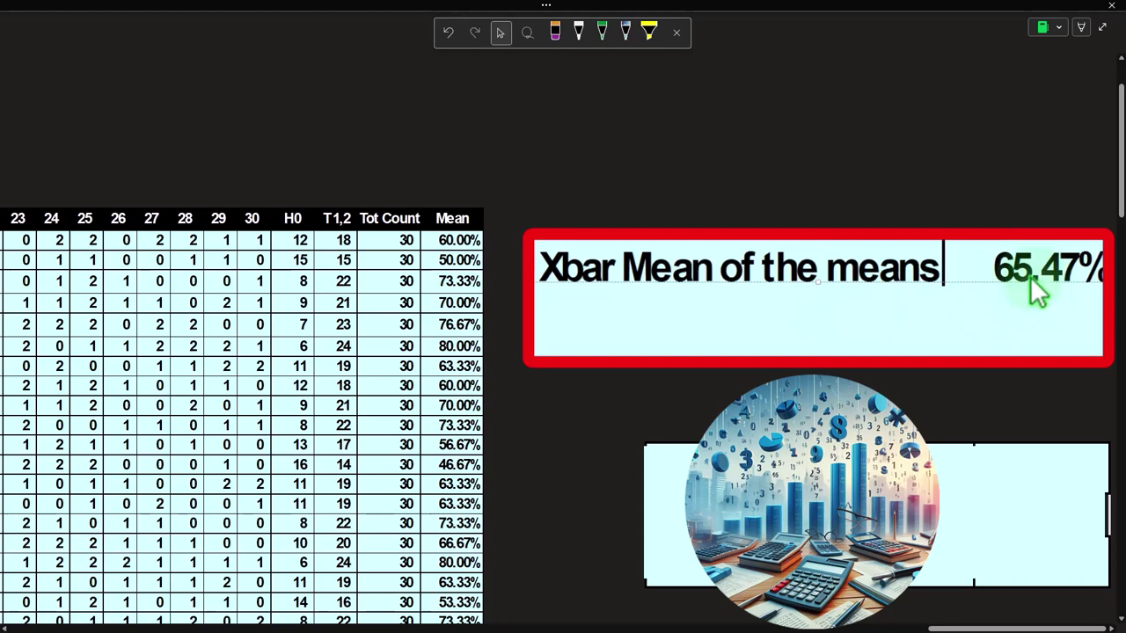
pyautogui.click(835, 315)
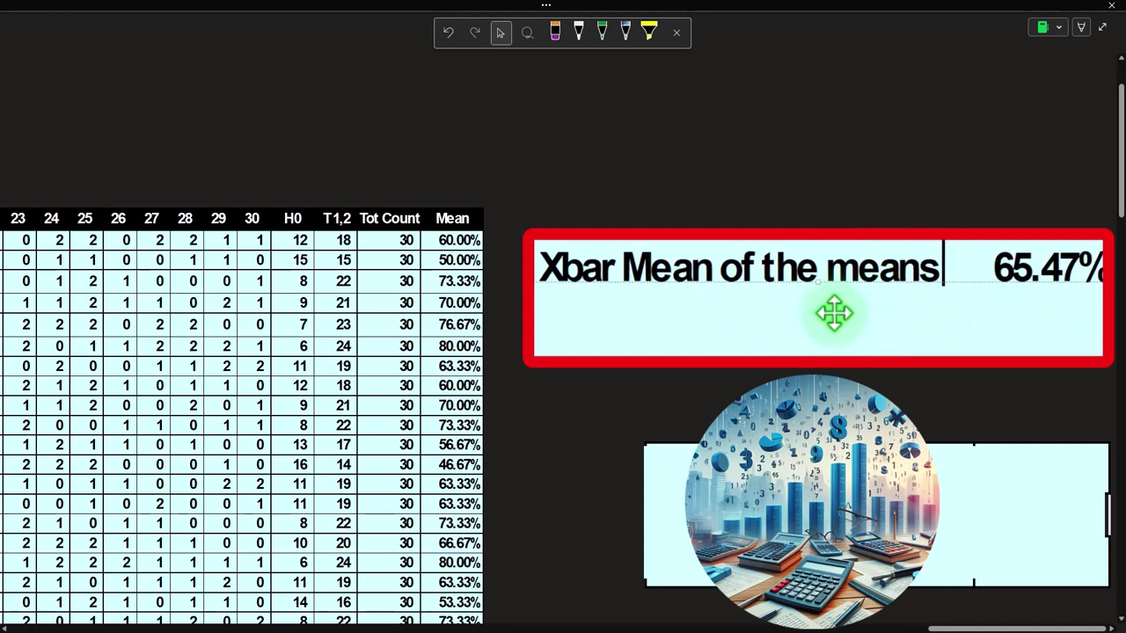
pyautogui.click(834, 314)
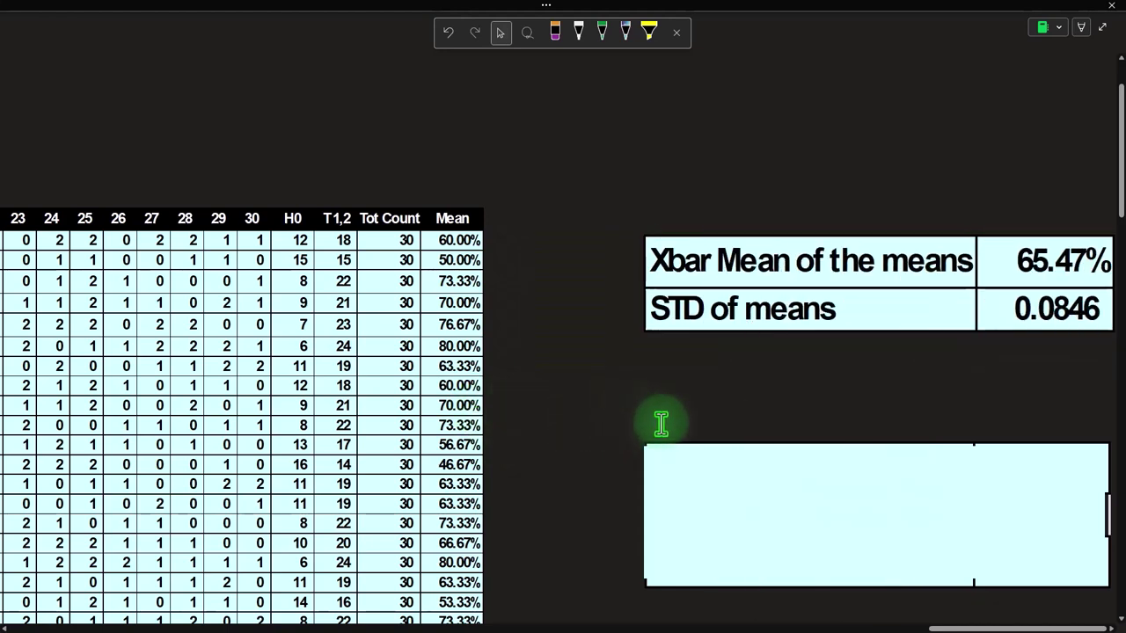
# Shrink the second table's cover to expose the Pbar - Standard Error row, and remove it to expose the Ztest row.
pyautogui.click(739, 400)
pyautogui.scroll(-2, 742, 395)
pyautogui.click(802, 390)
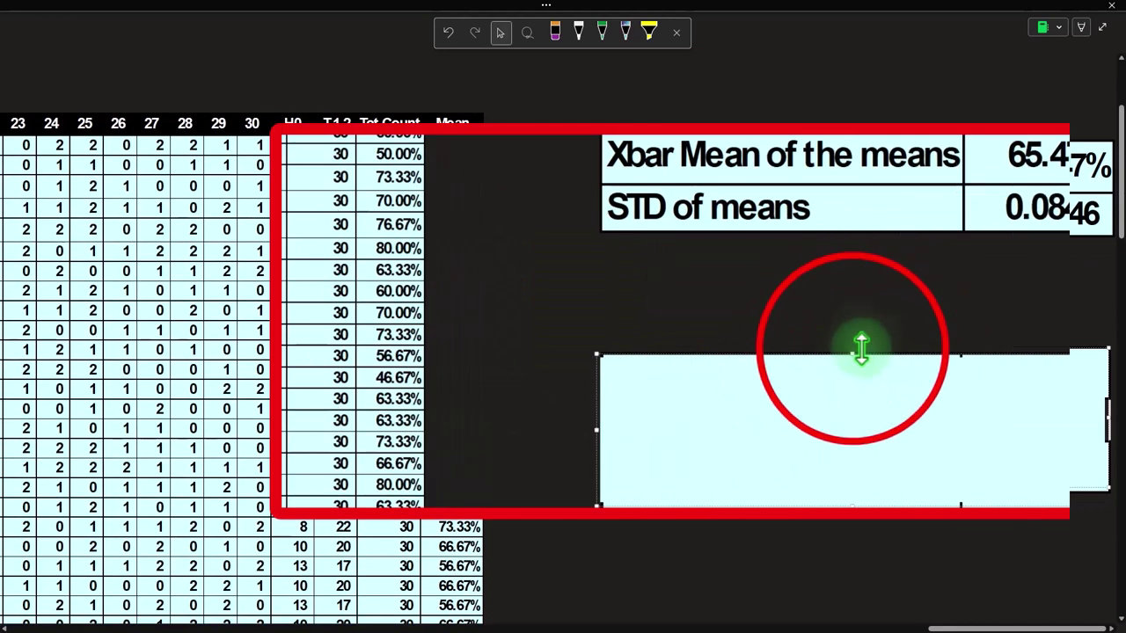
pyautogui.moveTo(853, 347); pyautogui.dragTo(852, 399)
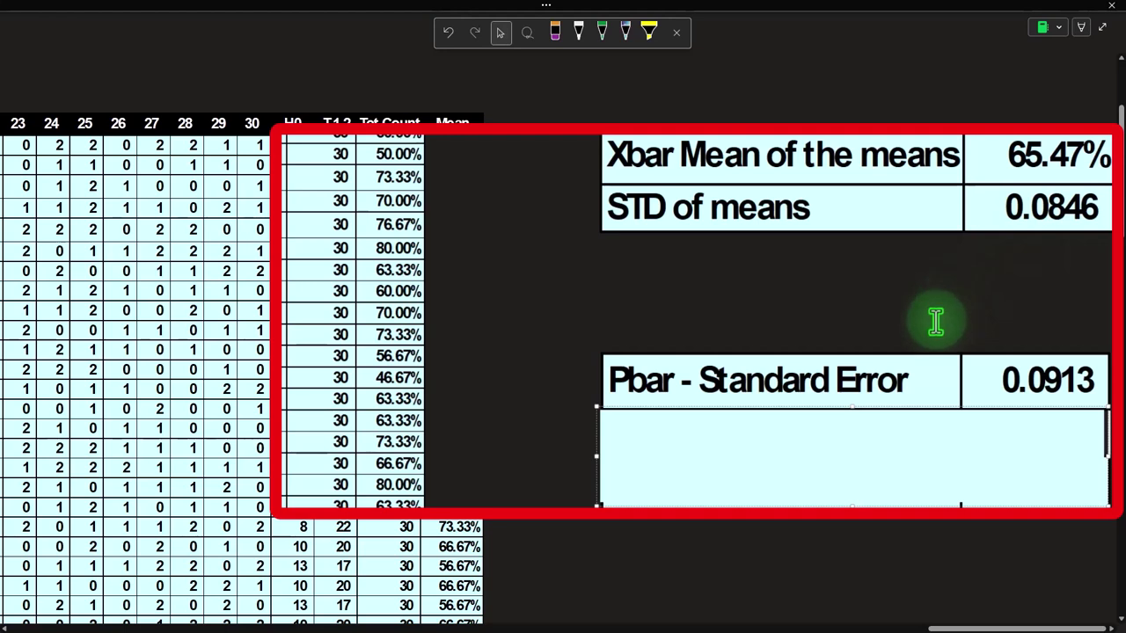
pyautogui.scroll(-3, 935, 321)
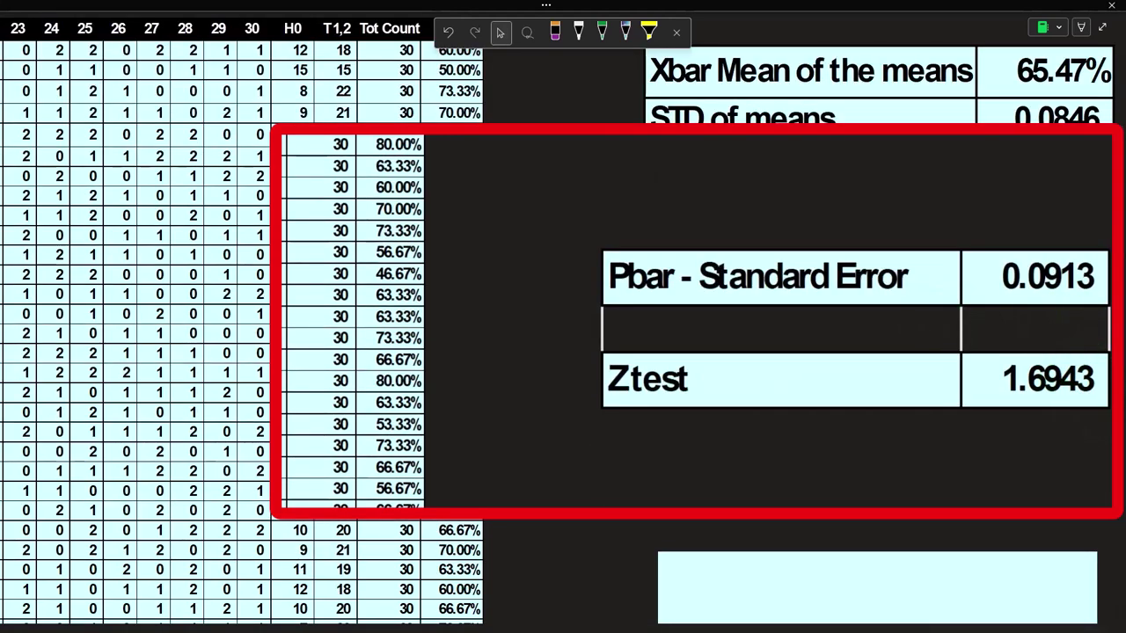
# Bring the calculator beside the summary tables and calculate 0.6547 - 0.5 as the difference from the expected mean.
pyautogui.moveTo(1095, 607); pyautogui.dragTo(386, 202)
pyautogui.scroll(3, 728, 341)
pyautogui.scroll(-2, 728, 341)
pyautogui.click(408, 205)
pyautogui.moveTo(407, 203); pyautogui.dragTo(614, 236)
pyautogui.click(588, 305)
pyautogui.write('0.6547')
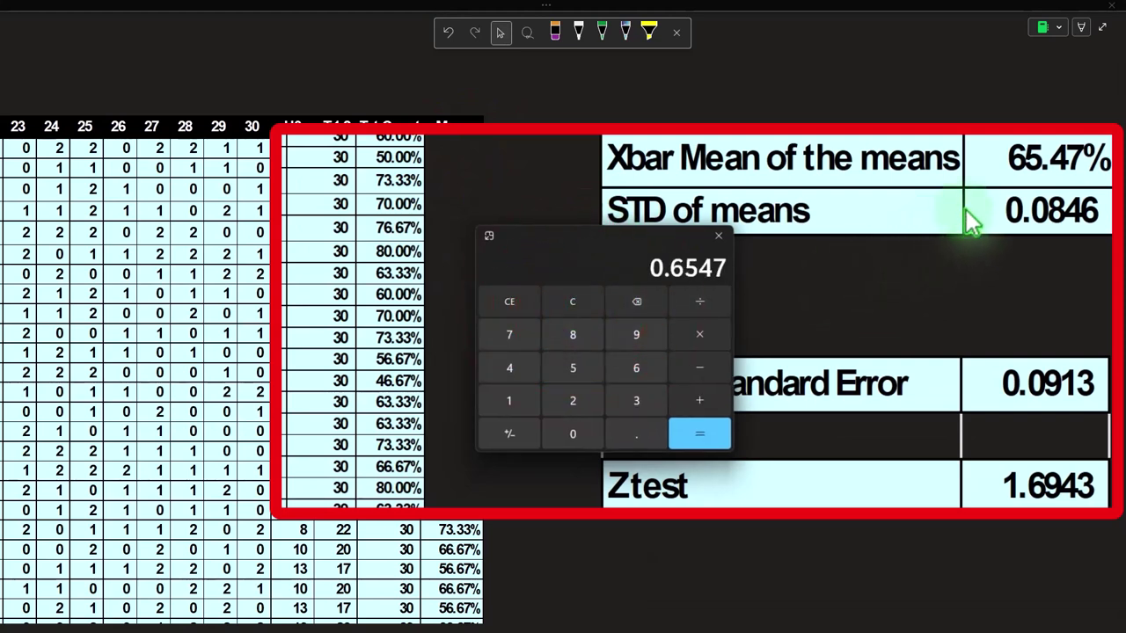
pyautogui.write('-0.5')
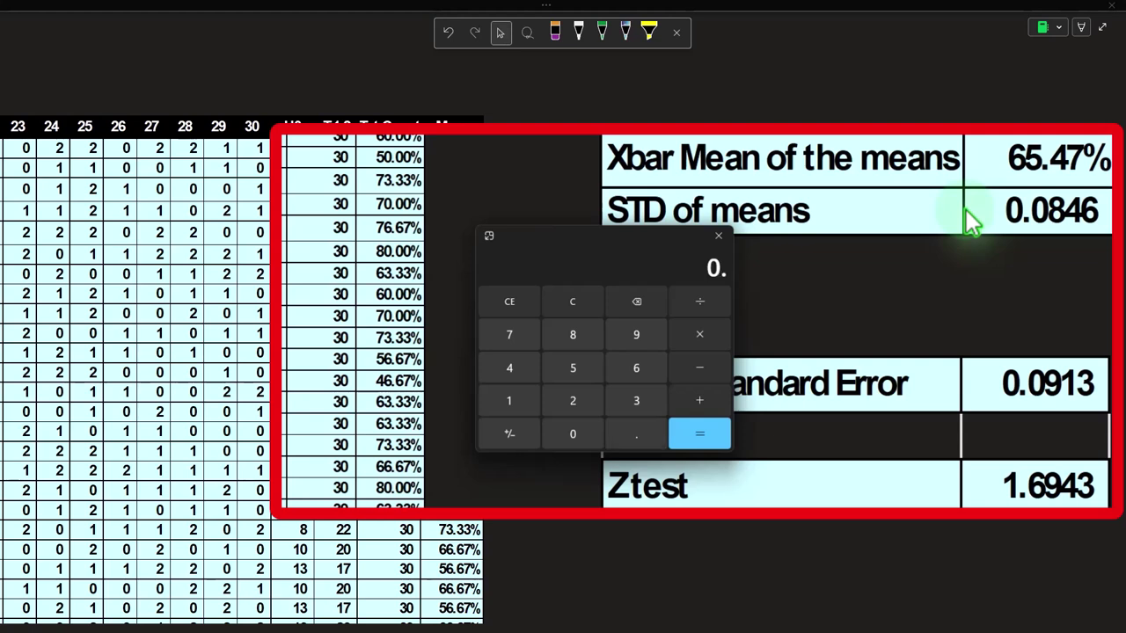
pyautogui.press('Return')
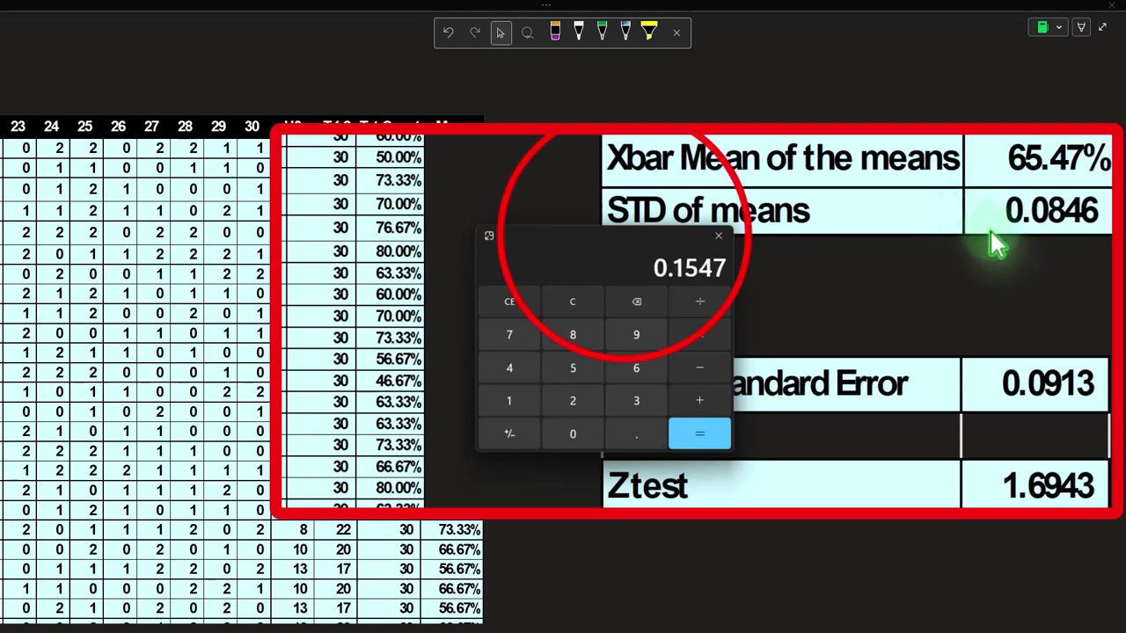
# Divide the calculated difference by the standard error of 0.0913 to check the Ztest value, and move the calculator out of the way.
pyautogui.moveTo(620, 235); pyautogui.dragTo(422, 222)
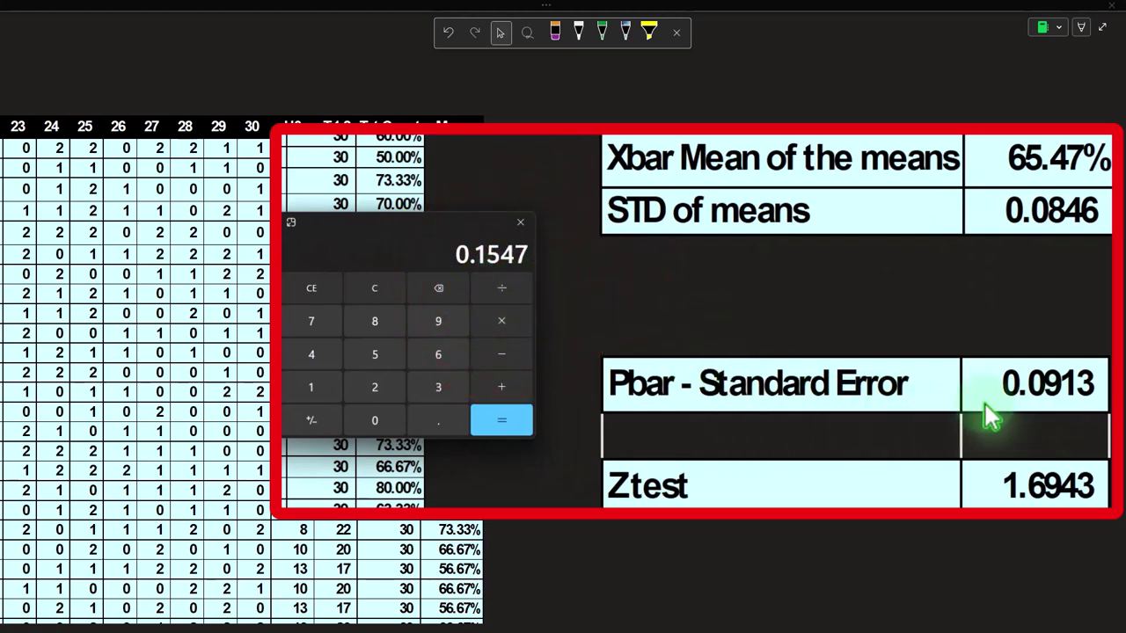
pyautogui.write('0.0913')
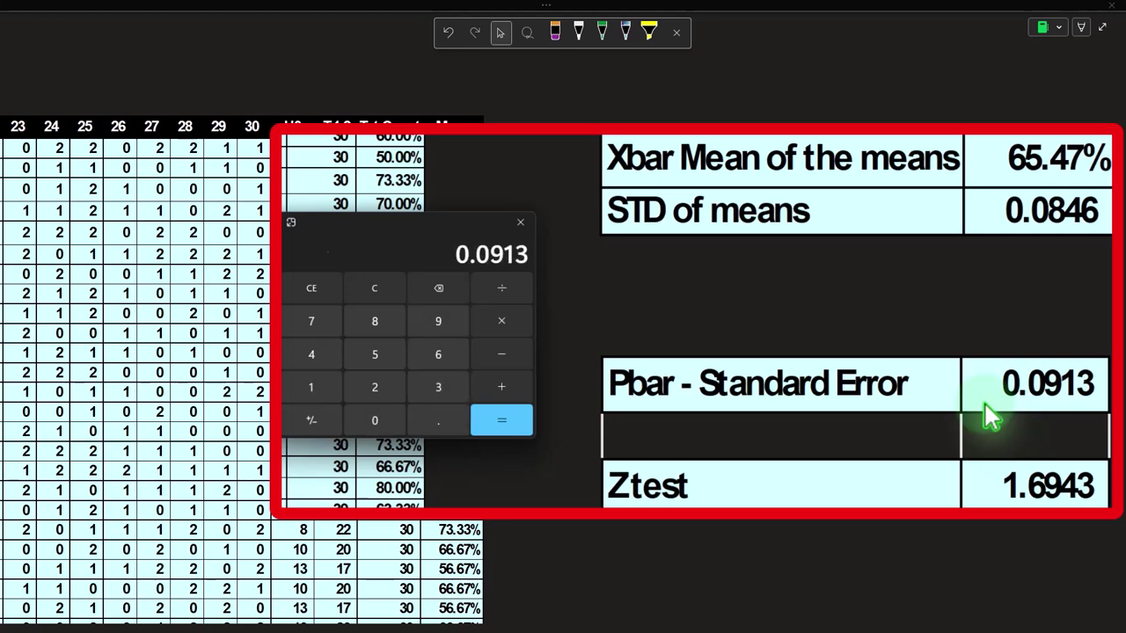
pyautogui.press('Return')
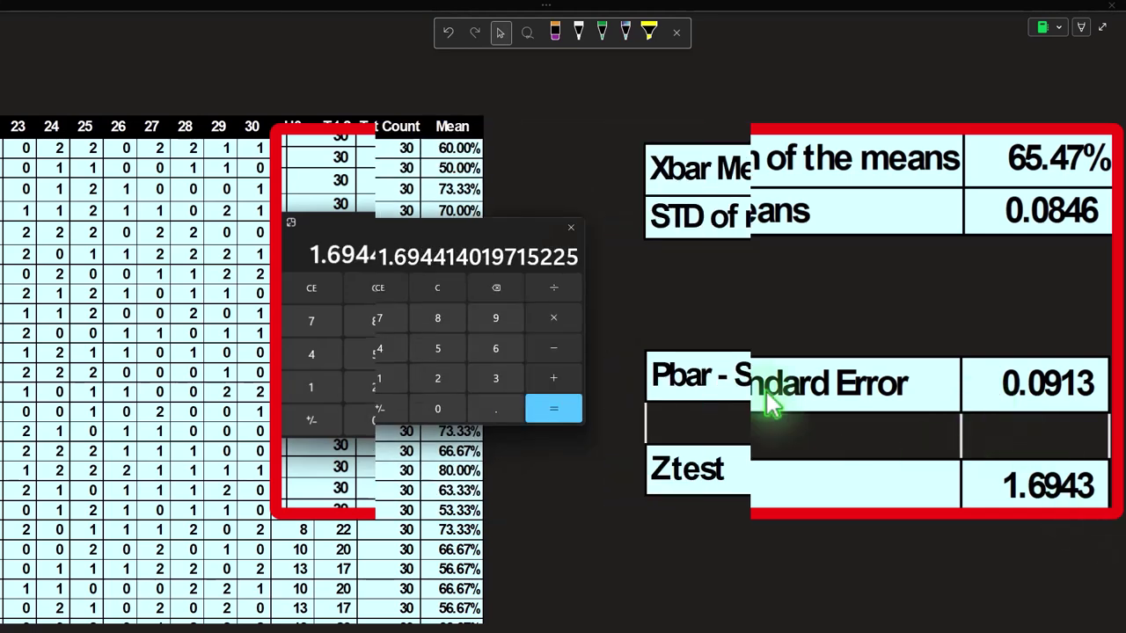
pyautogui.moveTo(457, 226); pyautogui.dragTo(1124, 308)
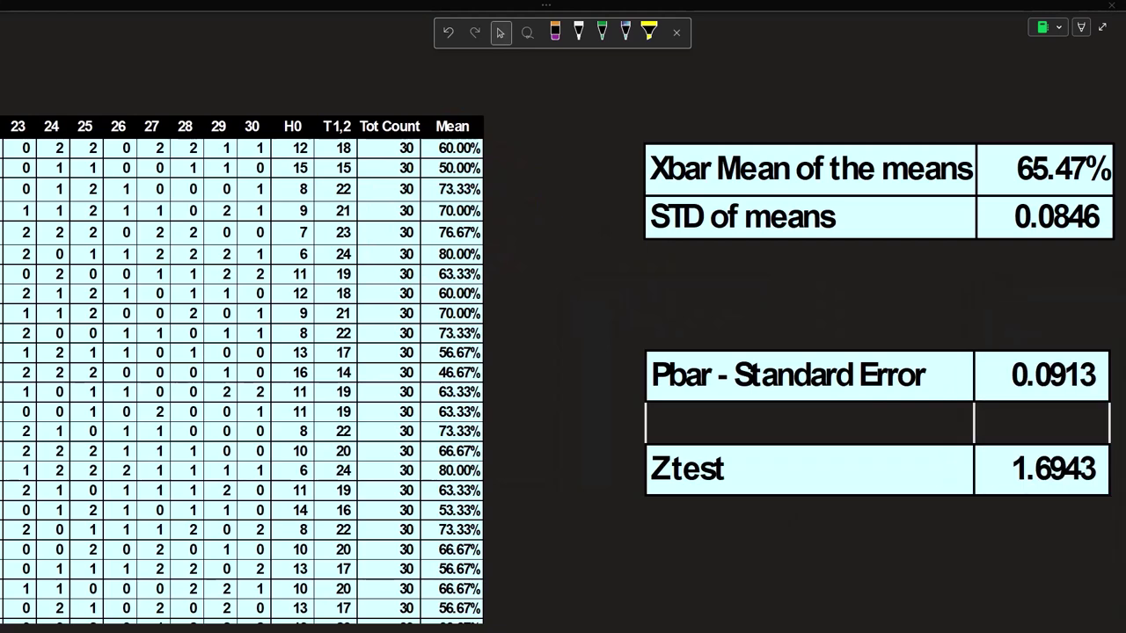
# Remove the cover below the Ztest table to expose the standard error formula.
pyautogui.scroll(-5, 782, 458)
pyautogui.click(808, 445)
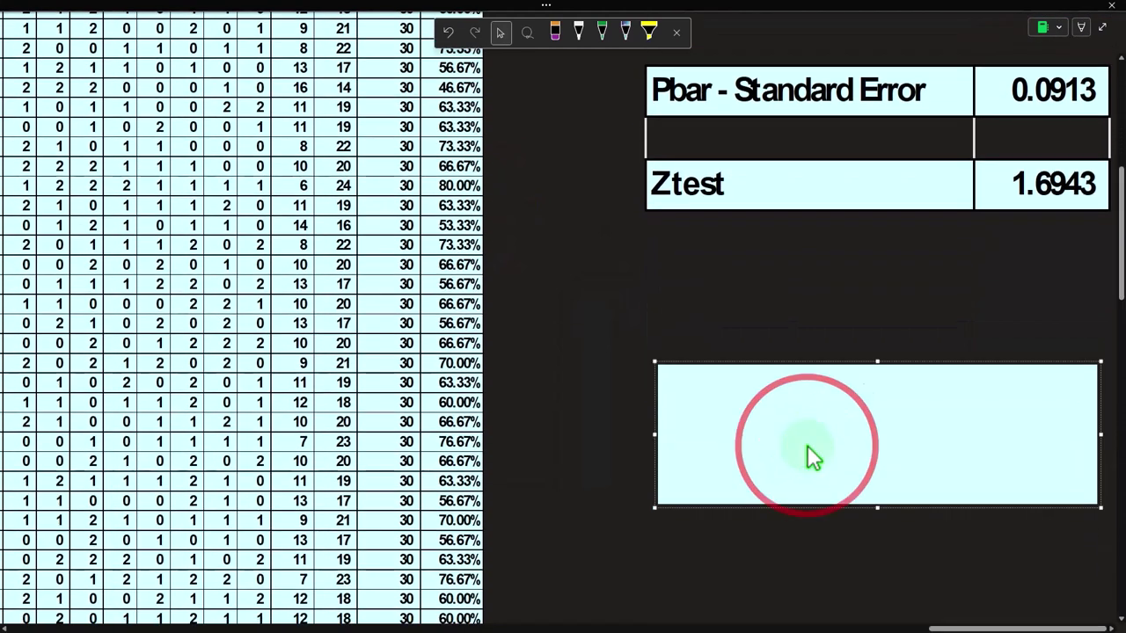
pyautogui.moveTo(1124, 501); pyautogui.dragTo(1125, 308)
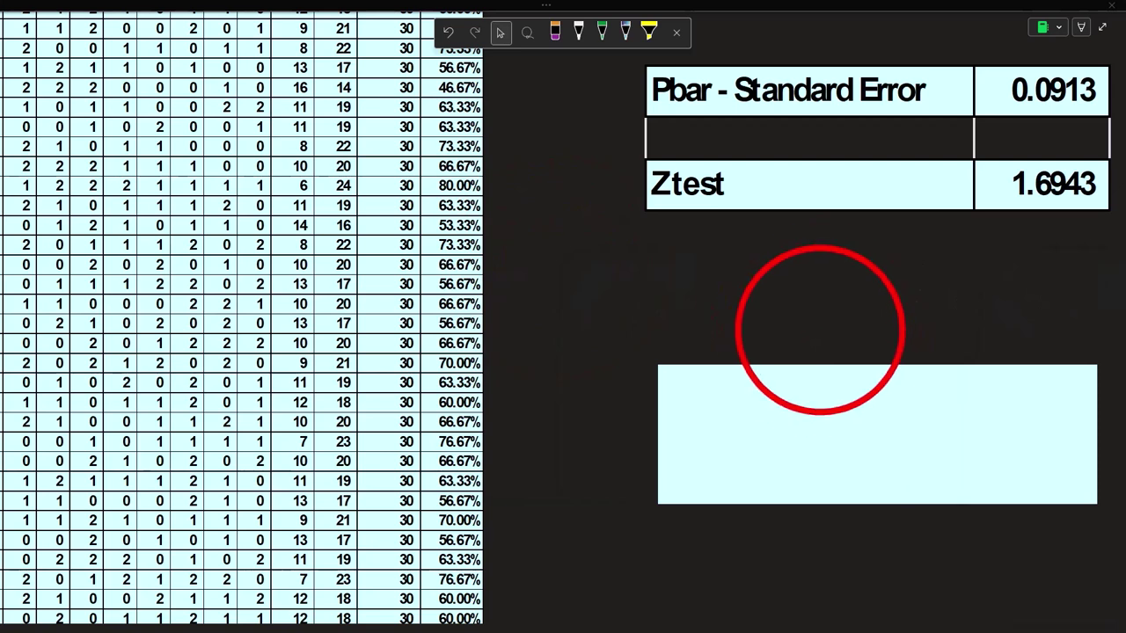
pyautogui.click(834, 388)
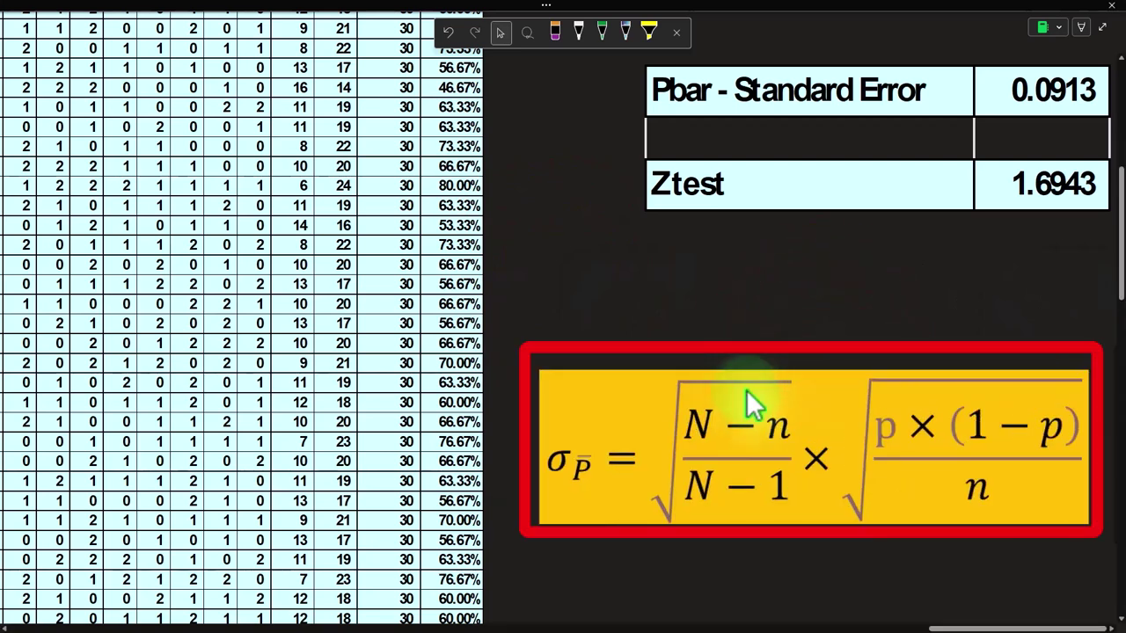
# Compare the Xbar mean, standard error and Ztest values with the green marker line on the bell curve chart.
pyautogui.scroll(6, 827, 390)
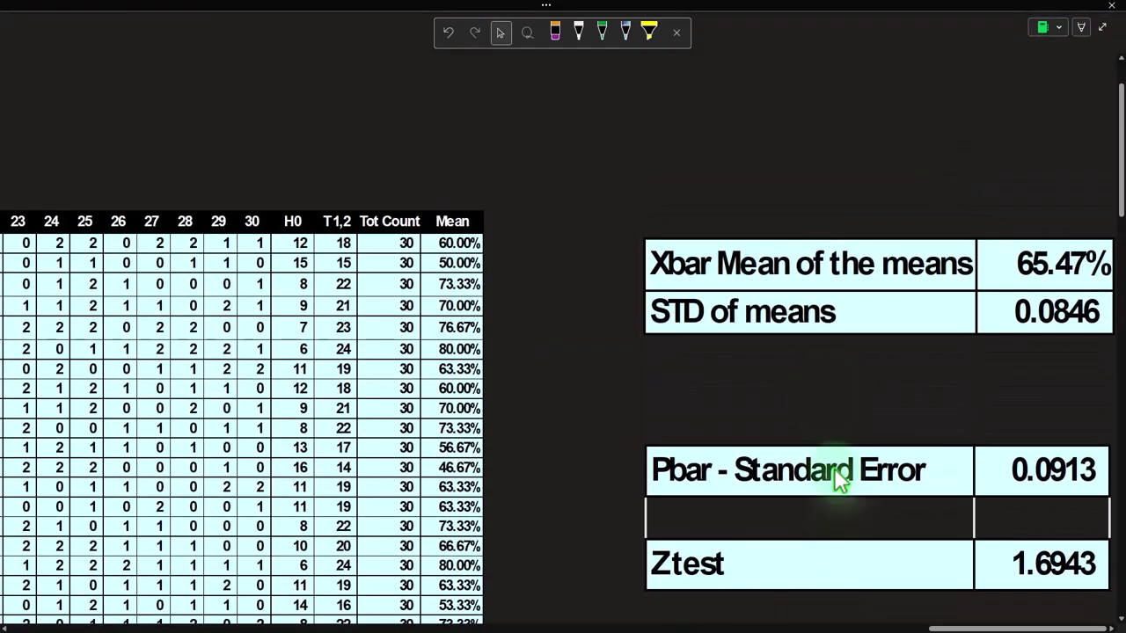
pyautogui.scroll(-2, 817, 389)
pyautogui.scroll(3, 841, 495)
pyautogui.scroll(-3, 870, 528)
pyautogui.moveTo(954, 628); pyautogui.dragTo(523, 628)
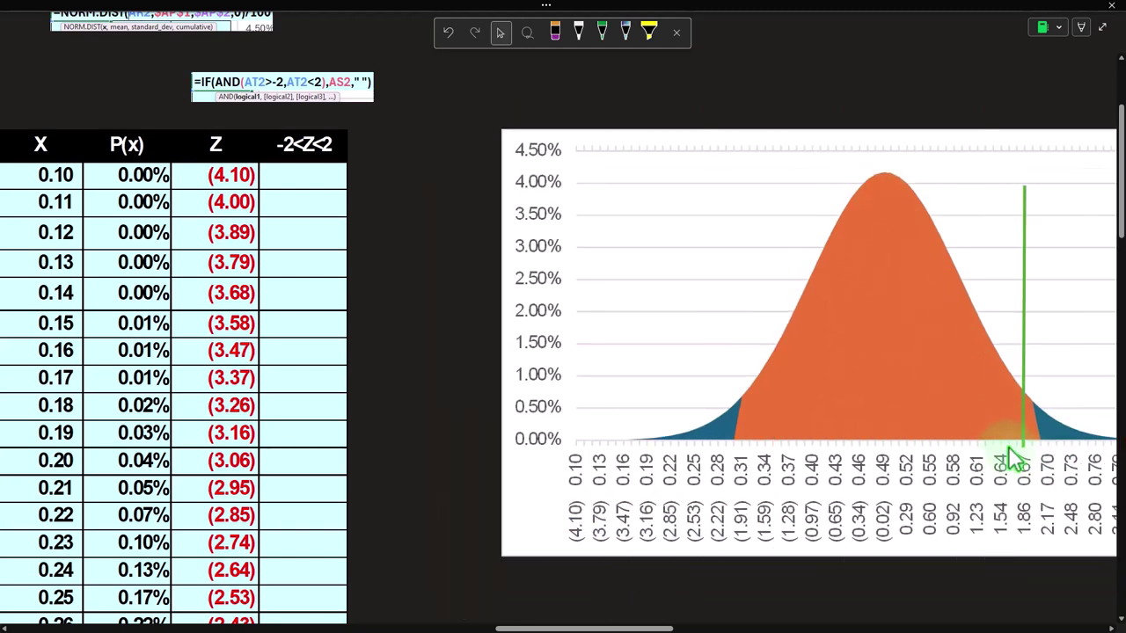
pyautogui.moveTo(654, 626); pyautogui.dragTo(1091, 622)
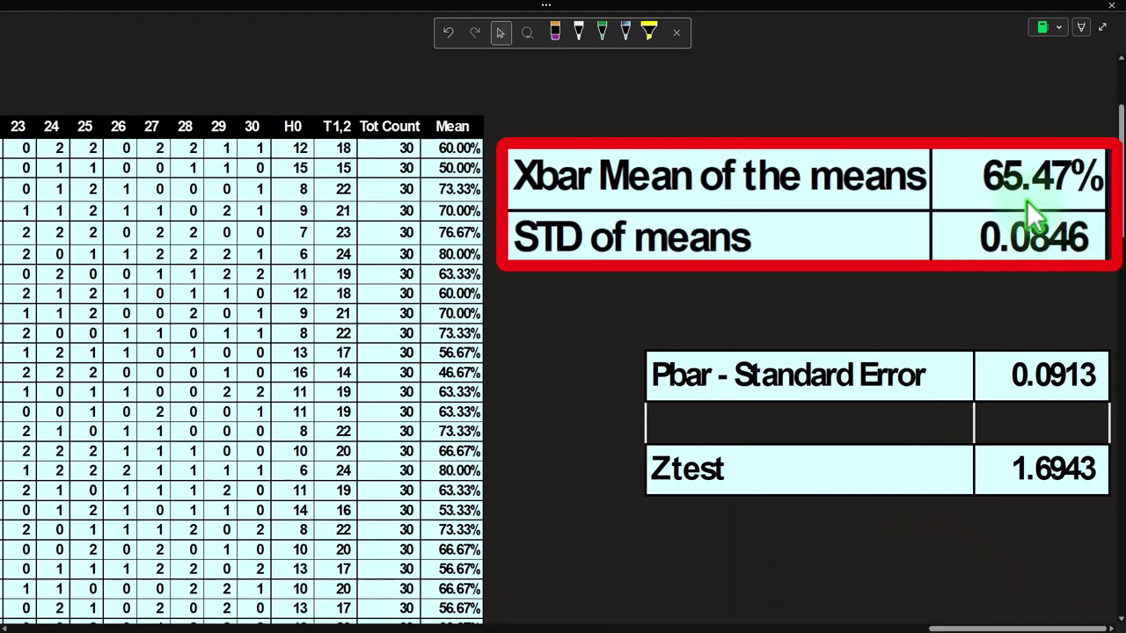
pyautogui.moveTo(1016, 625); pyautogui.dragTo(636, 616)
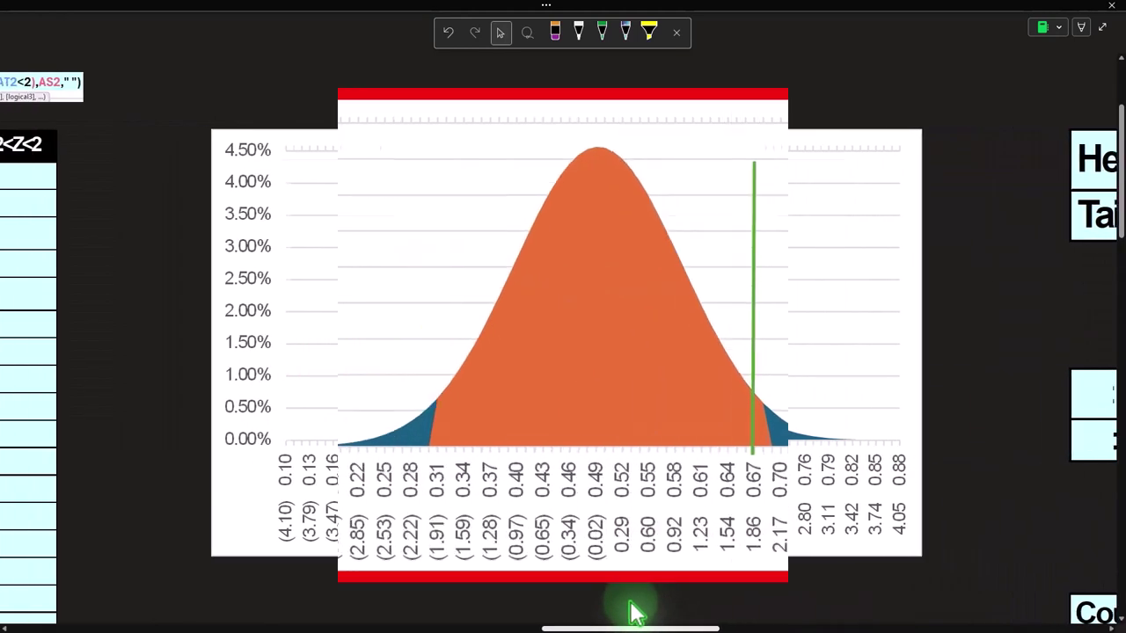